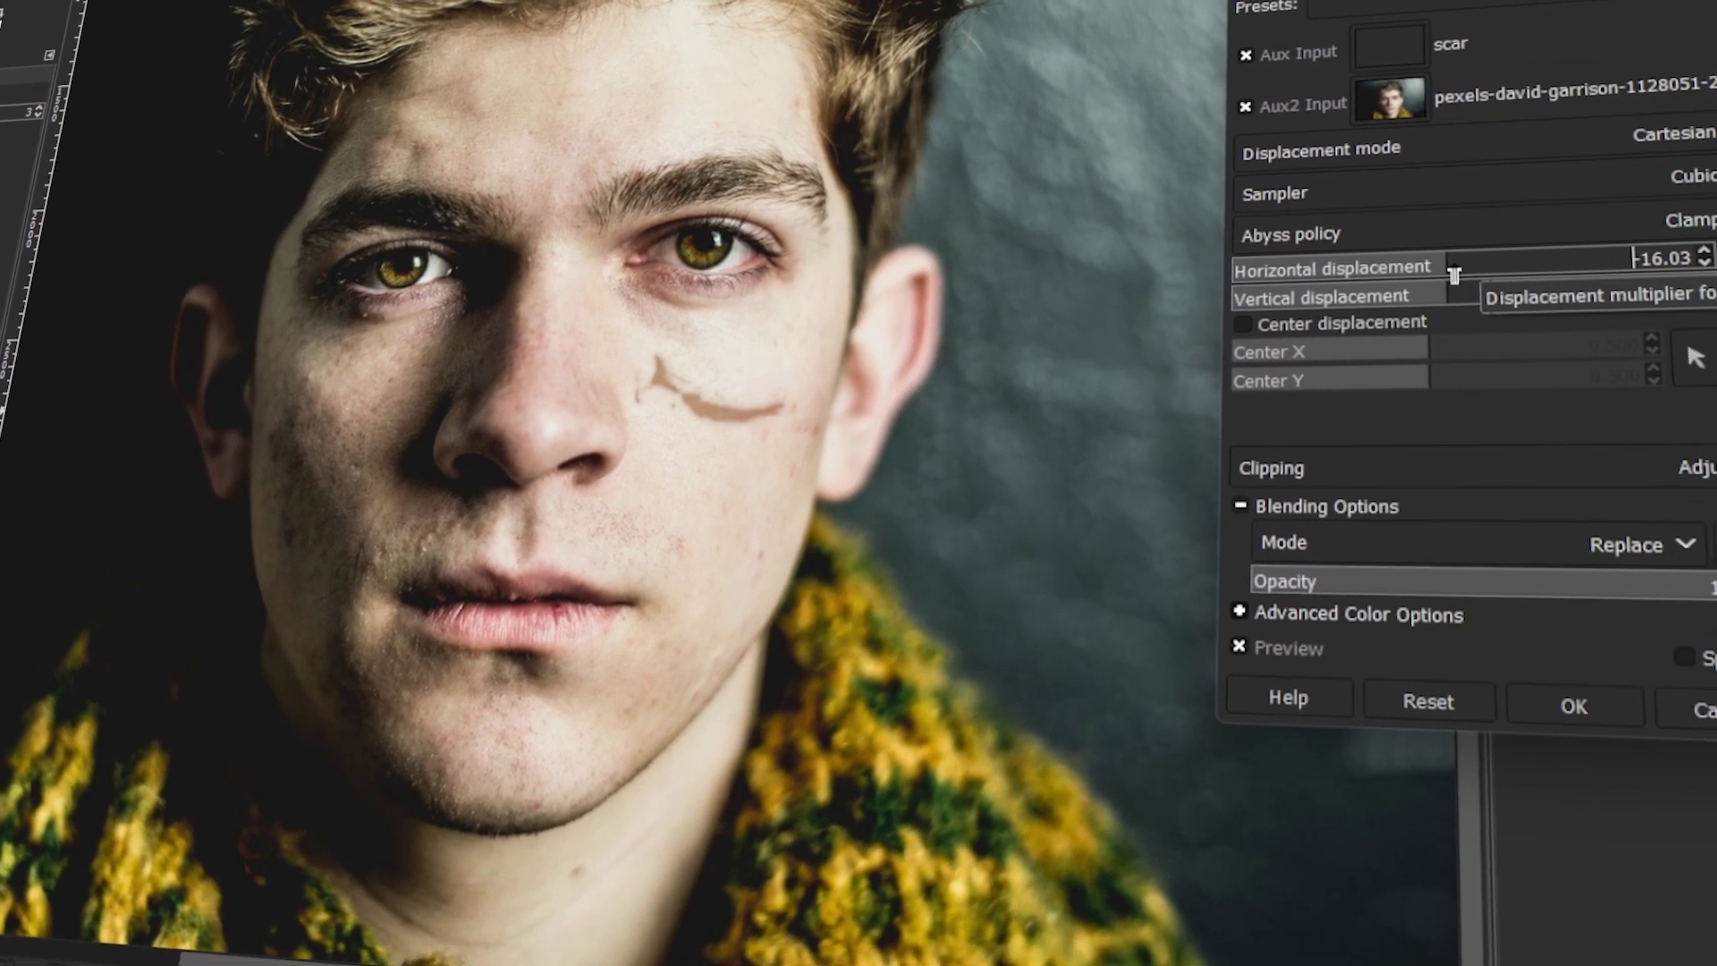
- Displace the scar by 51.28 both horizontally and vertically
left_click(1454, 275)
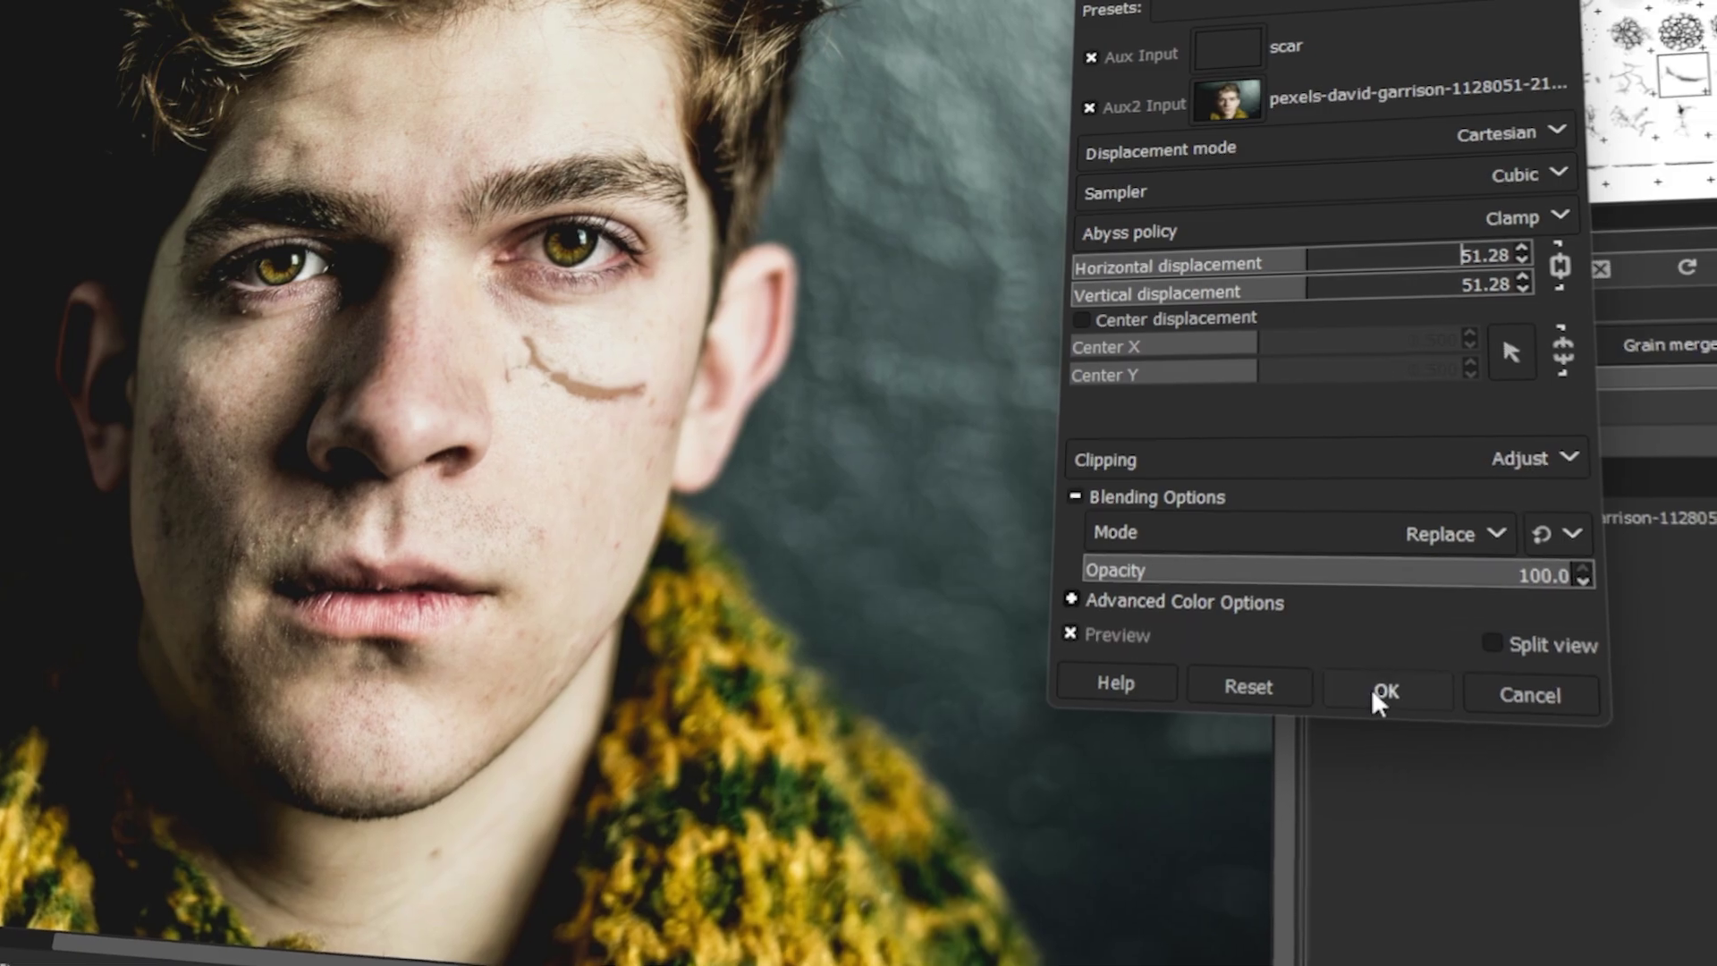
left_click(1381, 693)
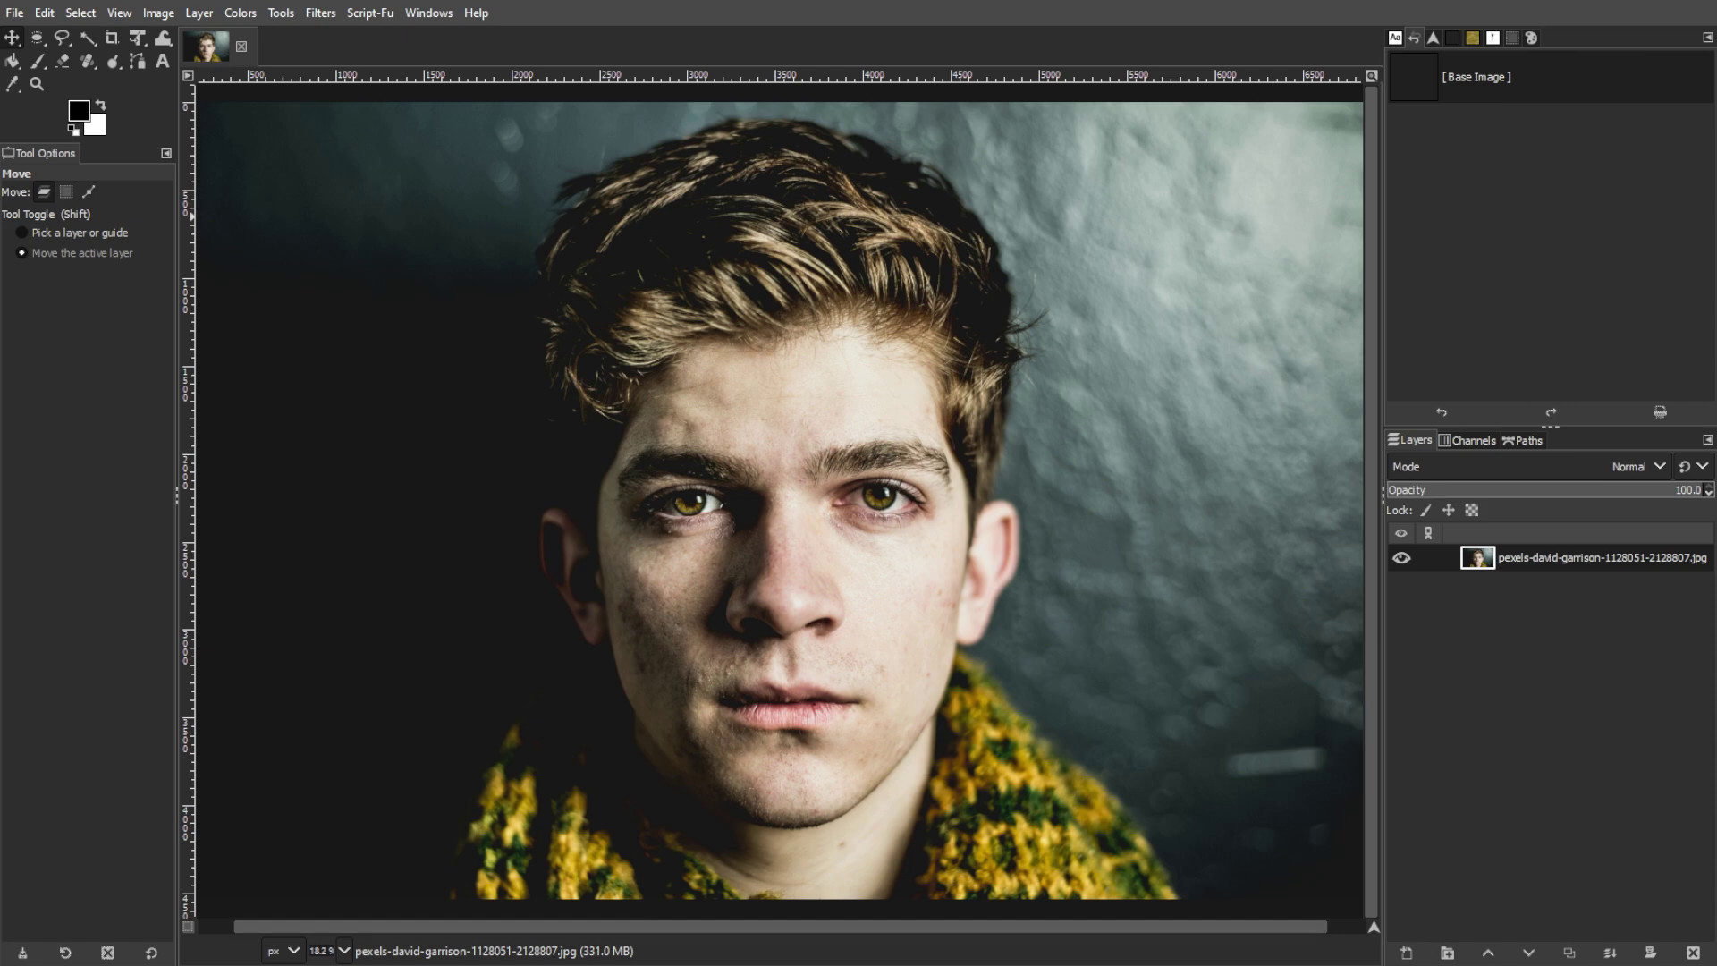
left_click(46, 14)
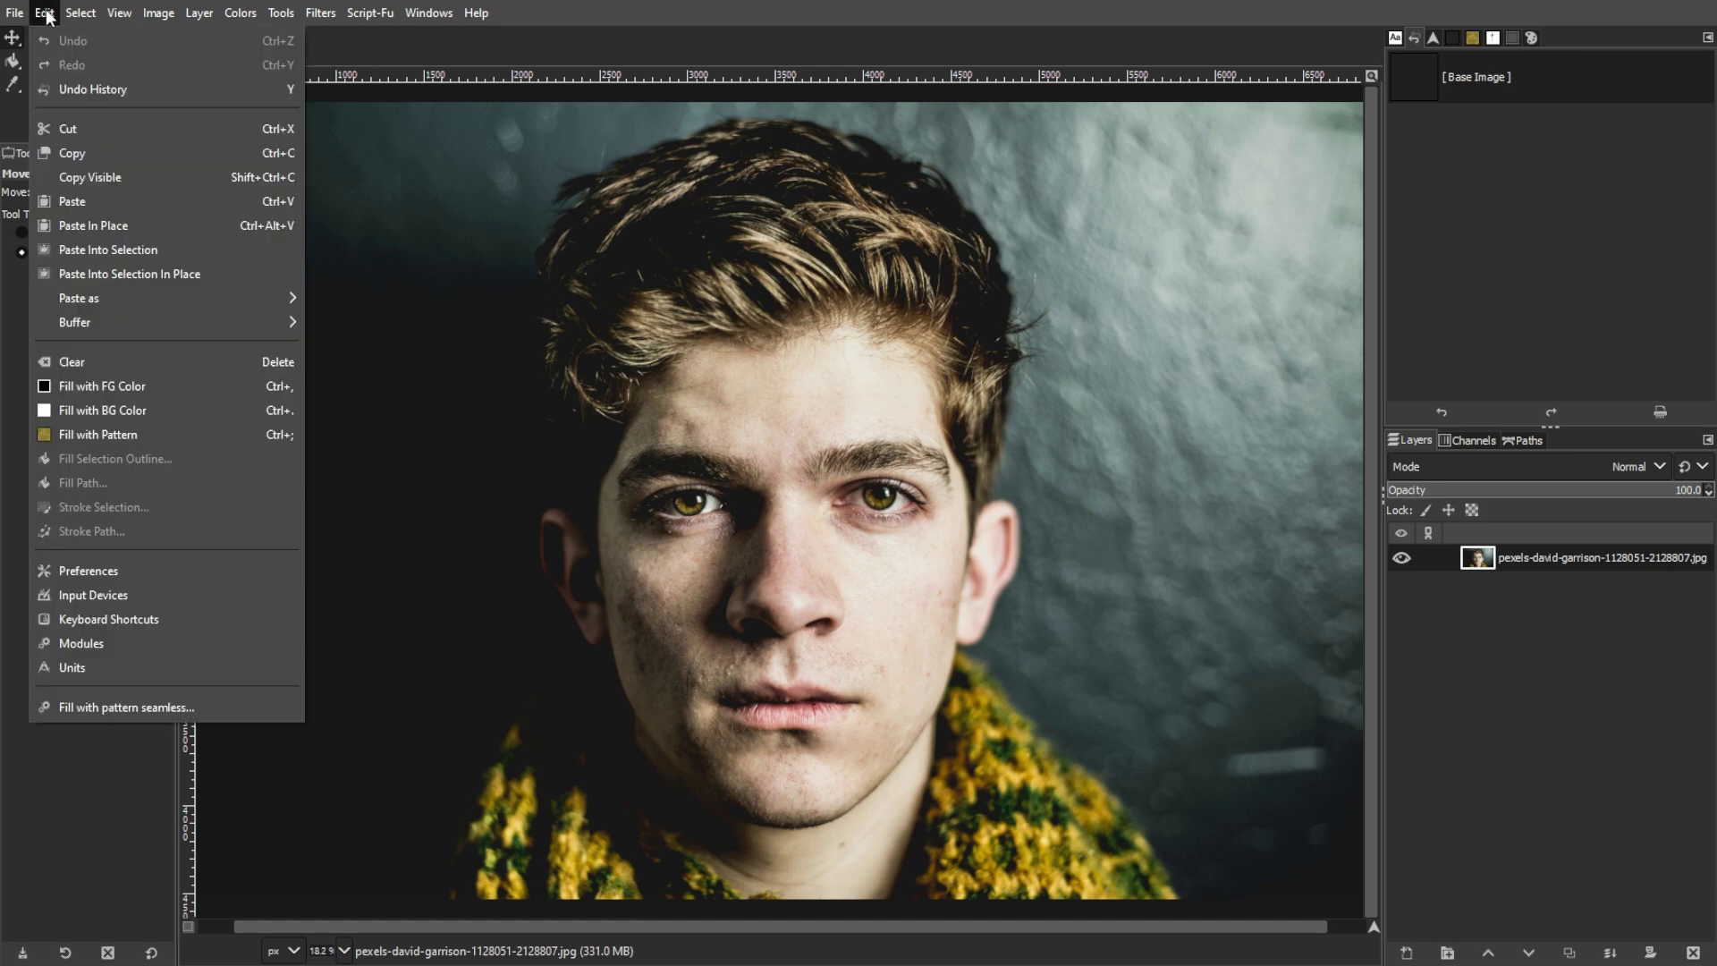
left_click(89, 571)
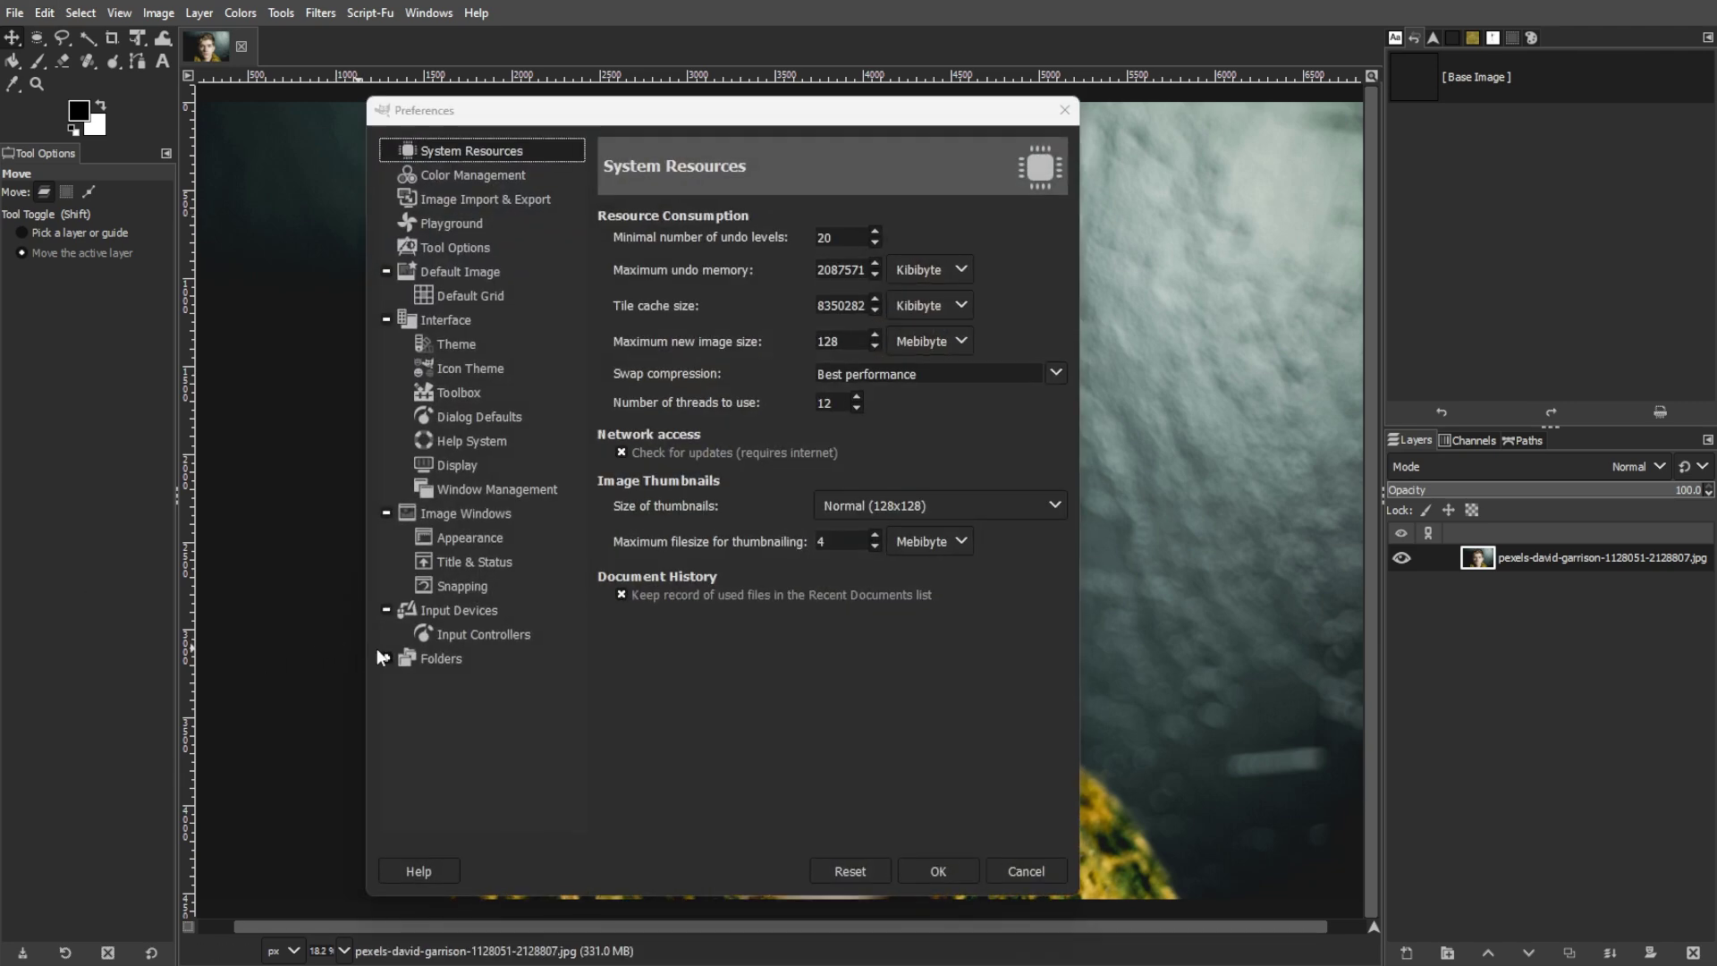
left_click(386, 659)
left_click(459, 682)
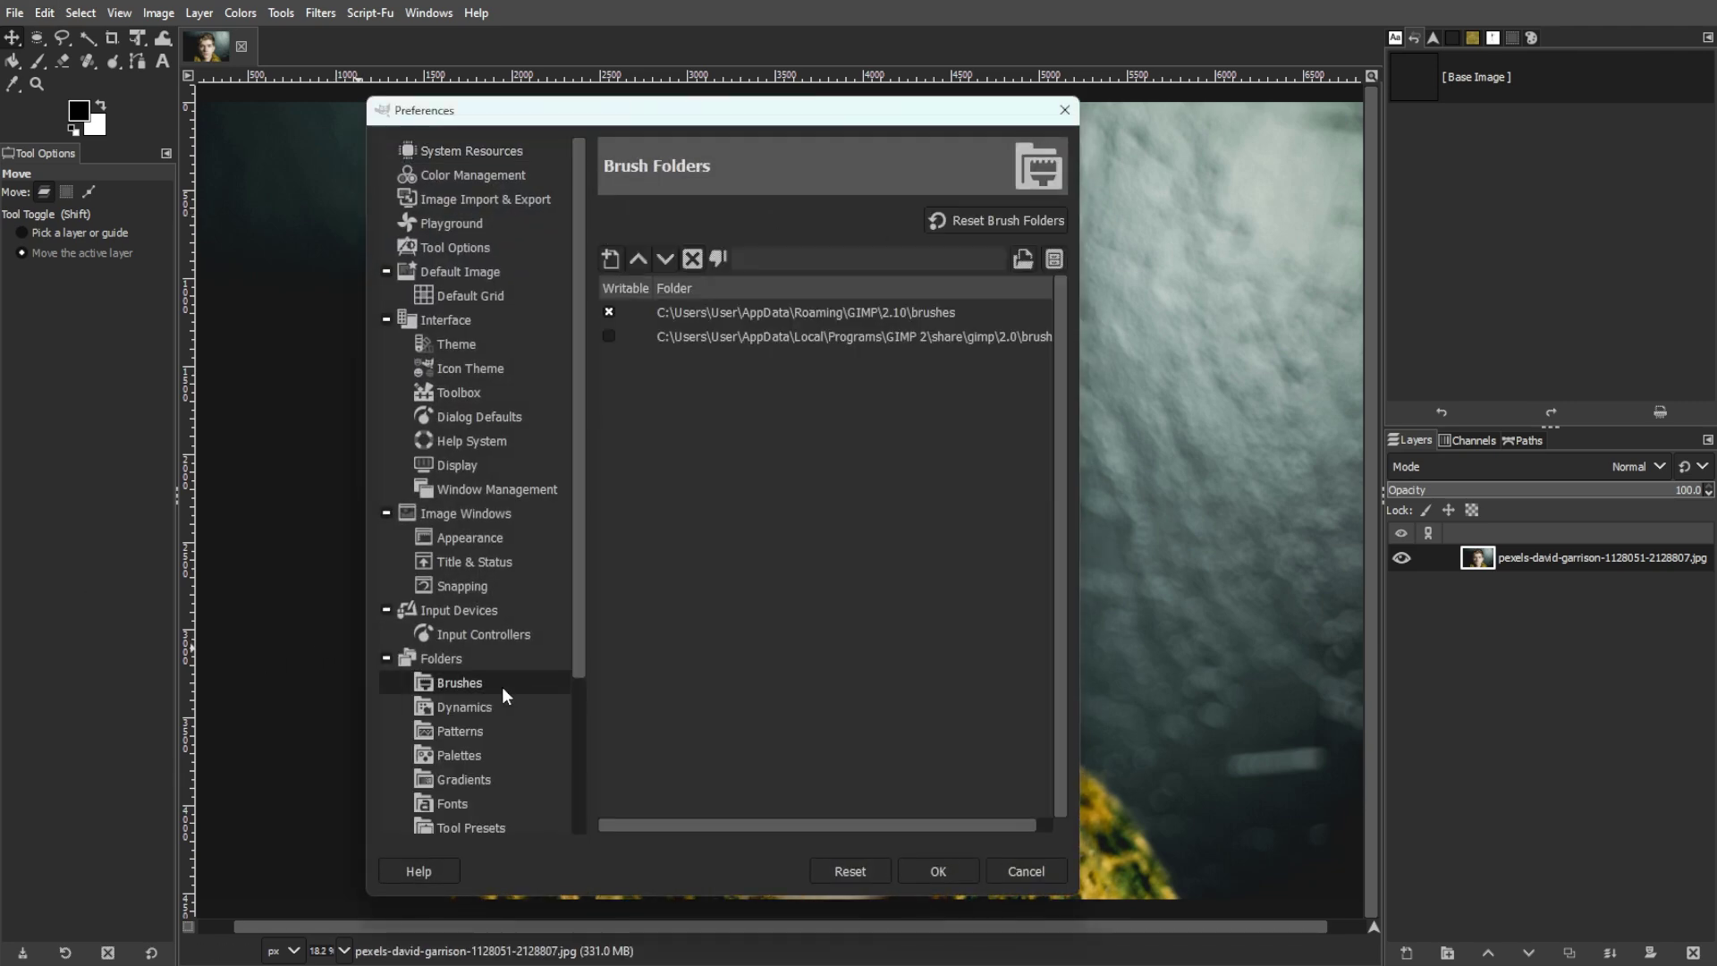
left_click(821, 338)
left_click(1059, 260)
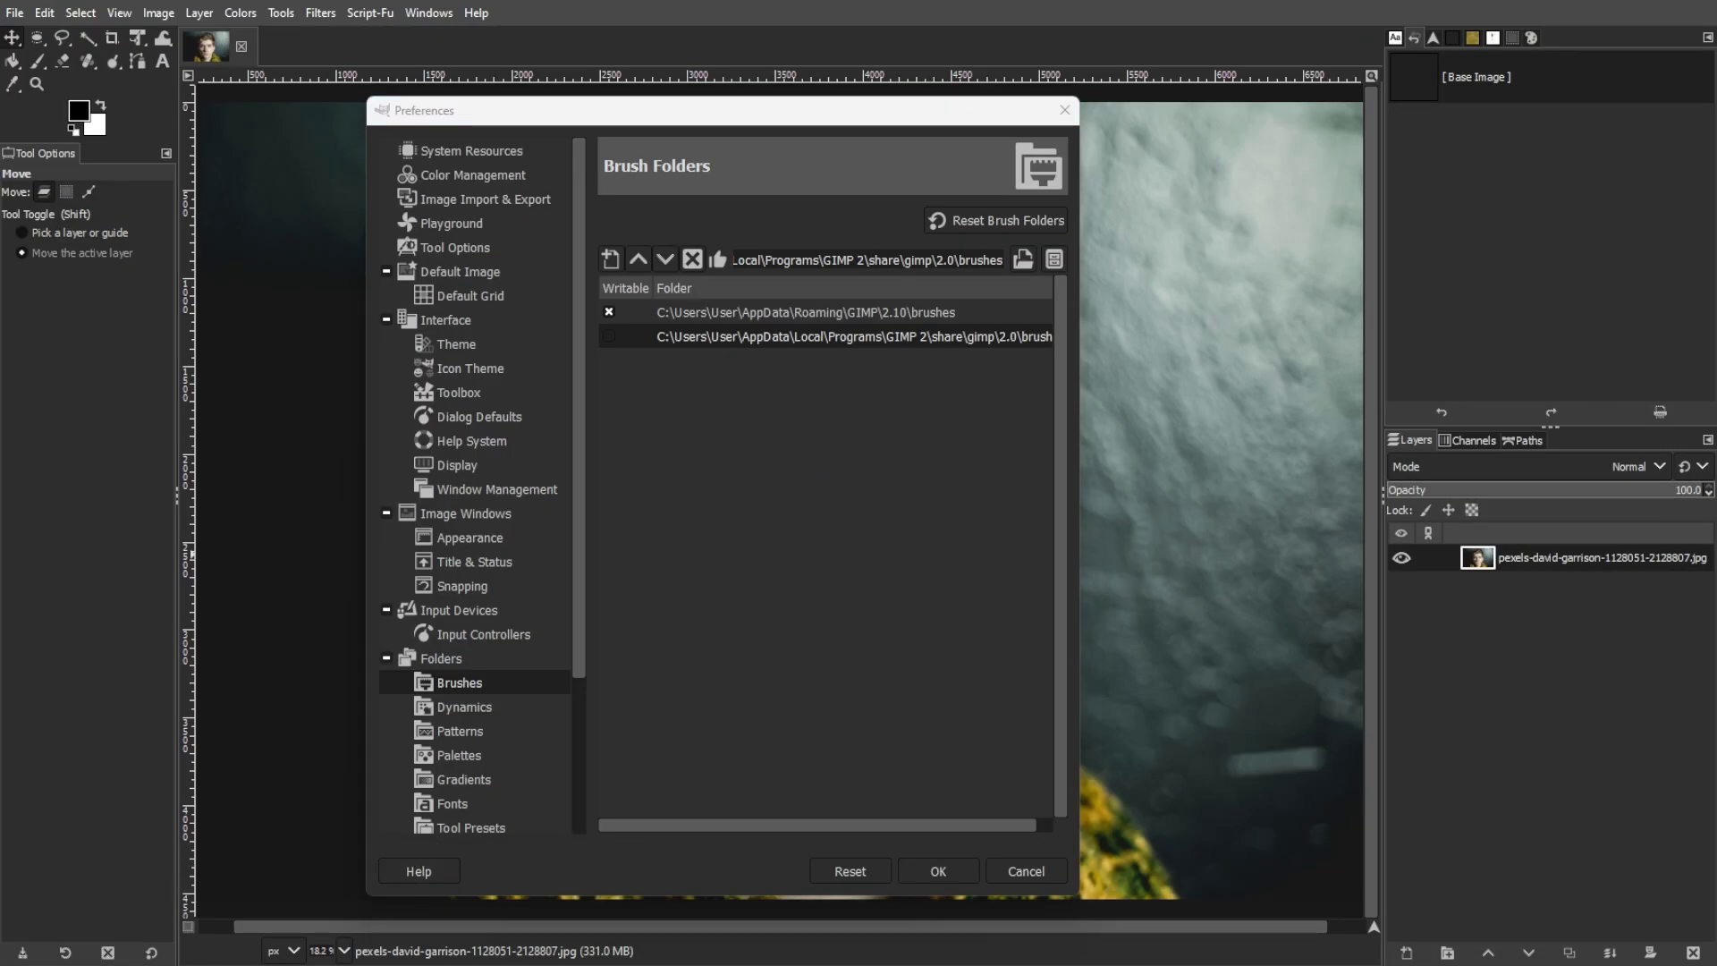
left_click(939, 871)
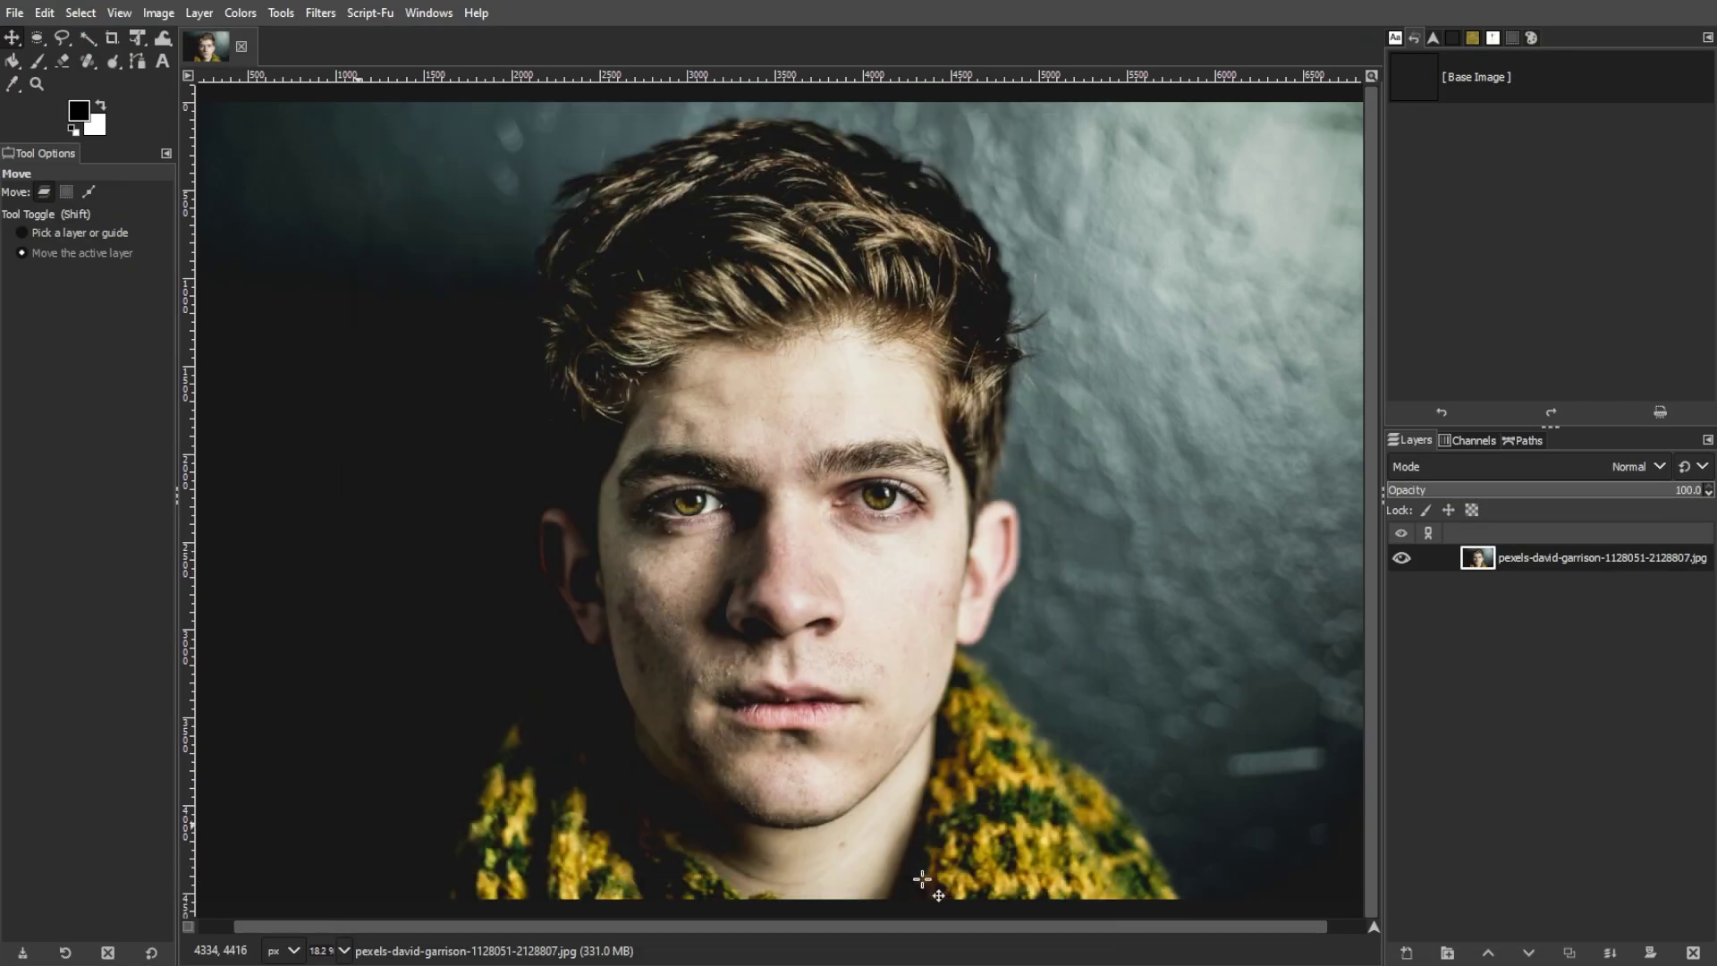
- Open the Brushes dialog and refresh it so the crack1 brushes are listed
left_click(430, 14)
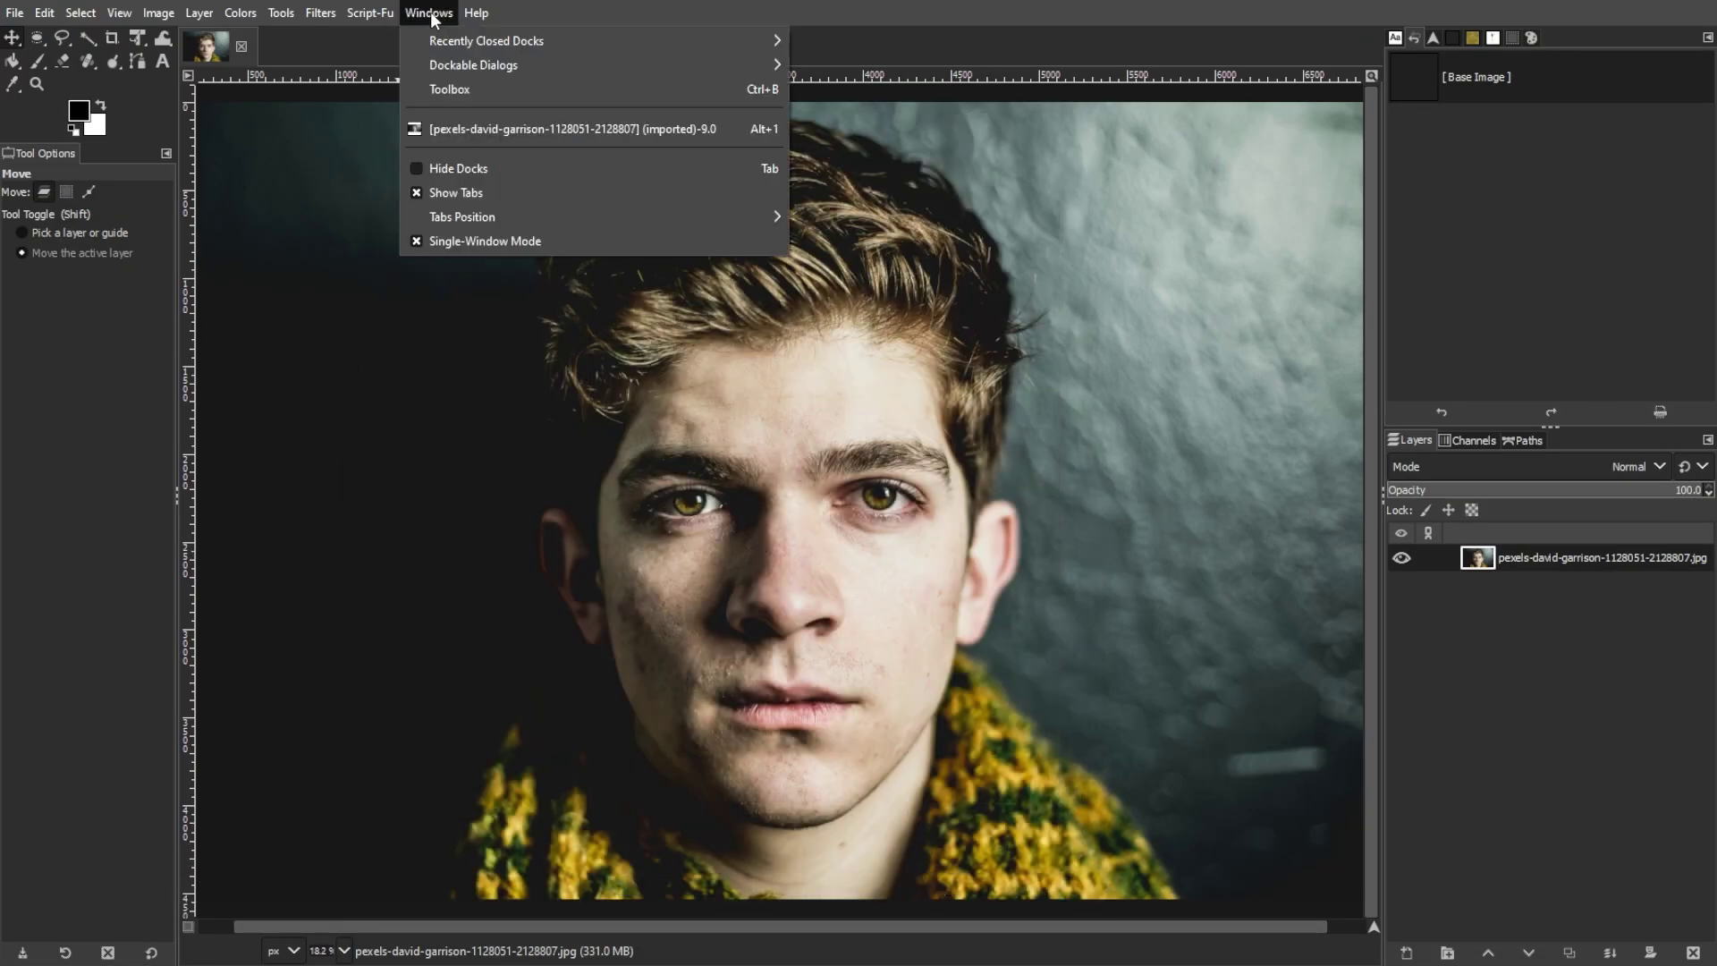
mouse_move(534, 71)
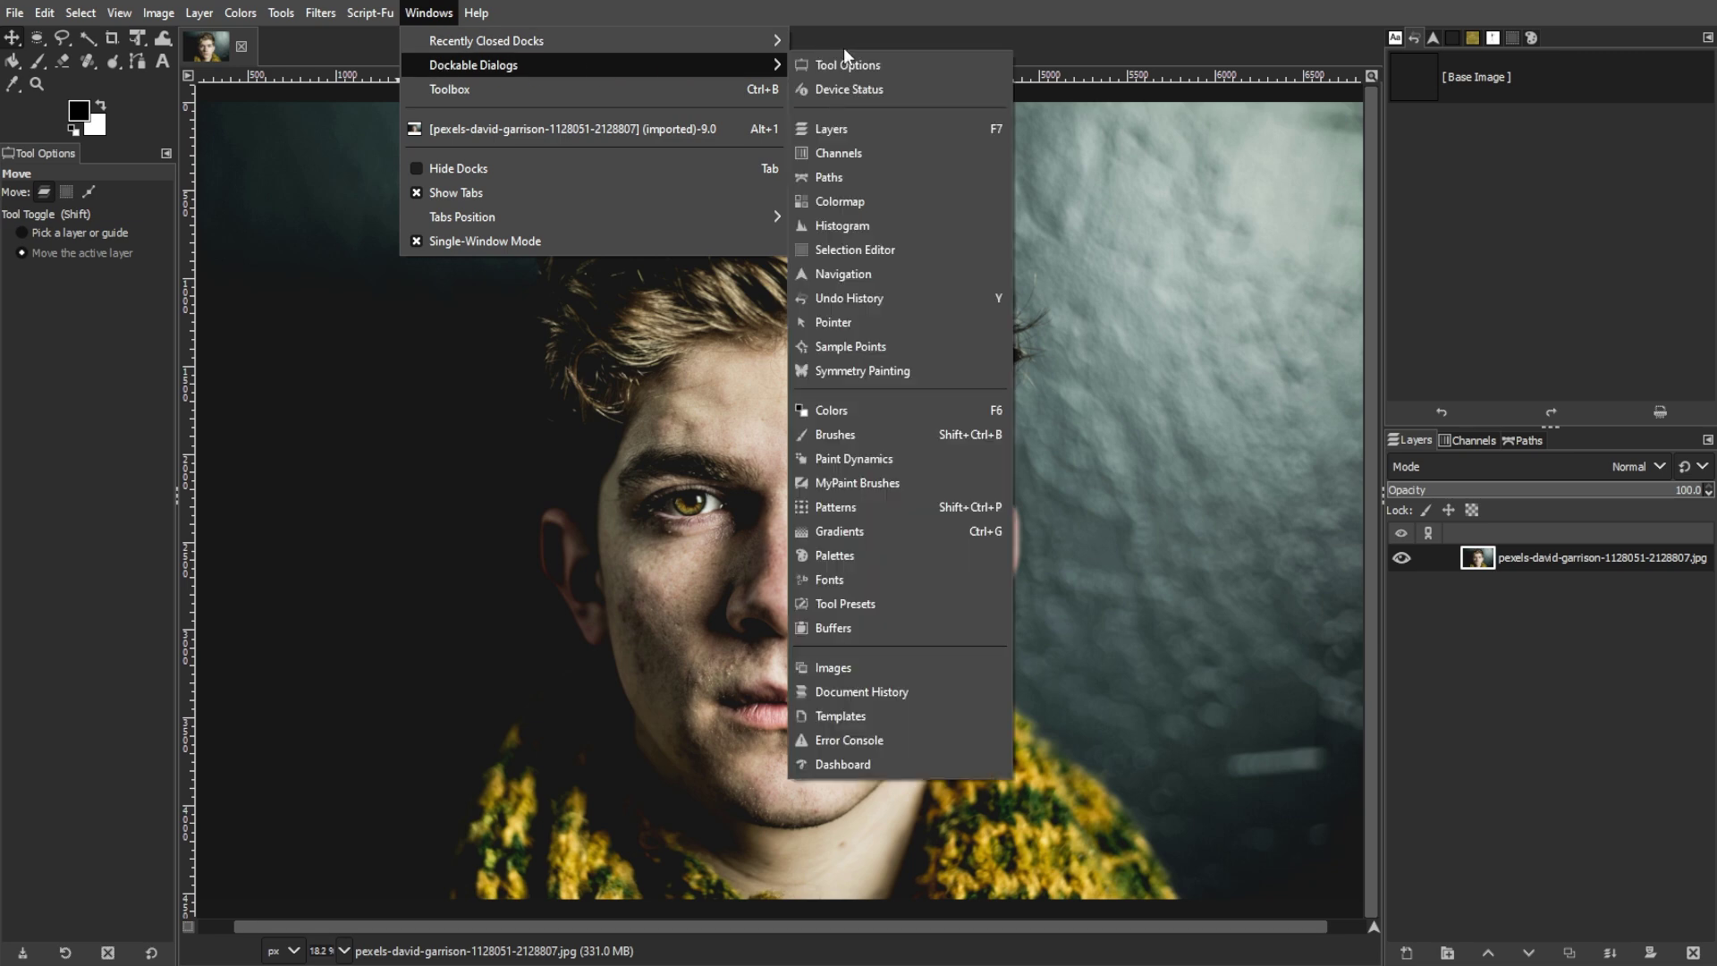
left_click(840, 438)
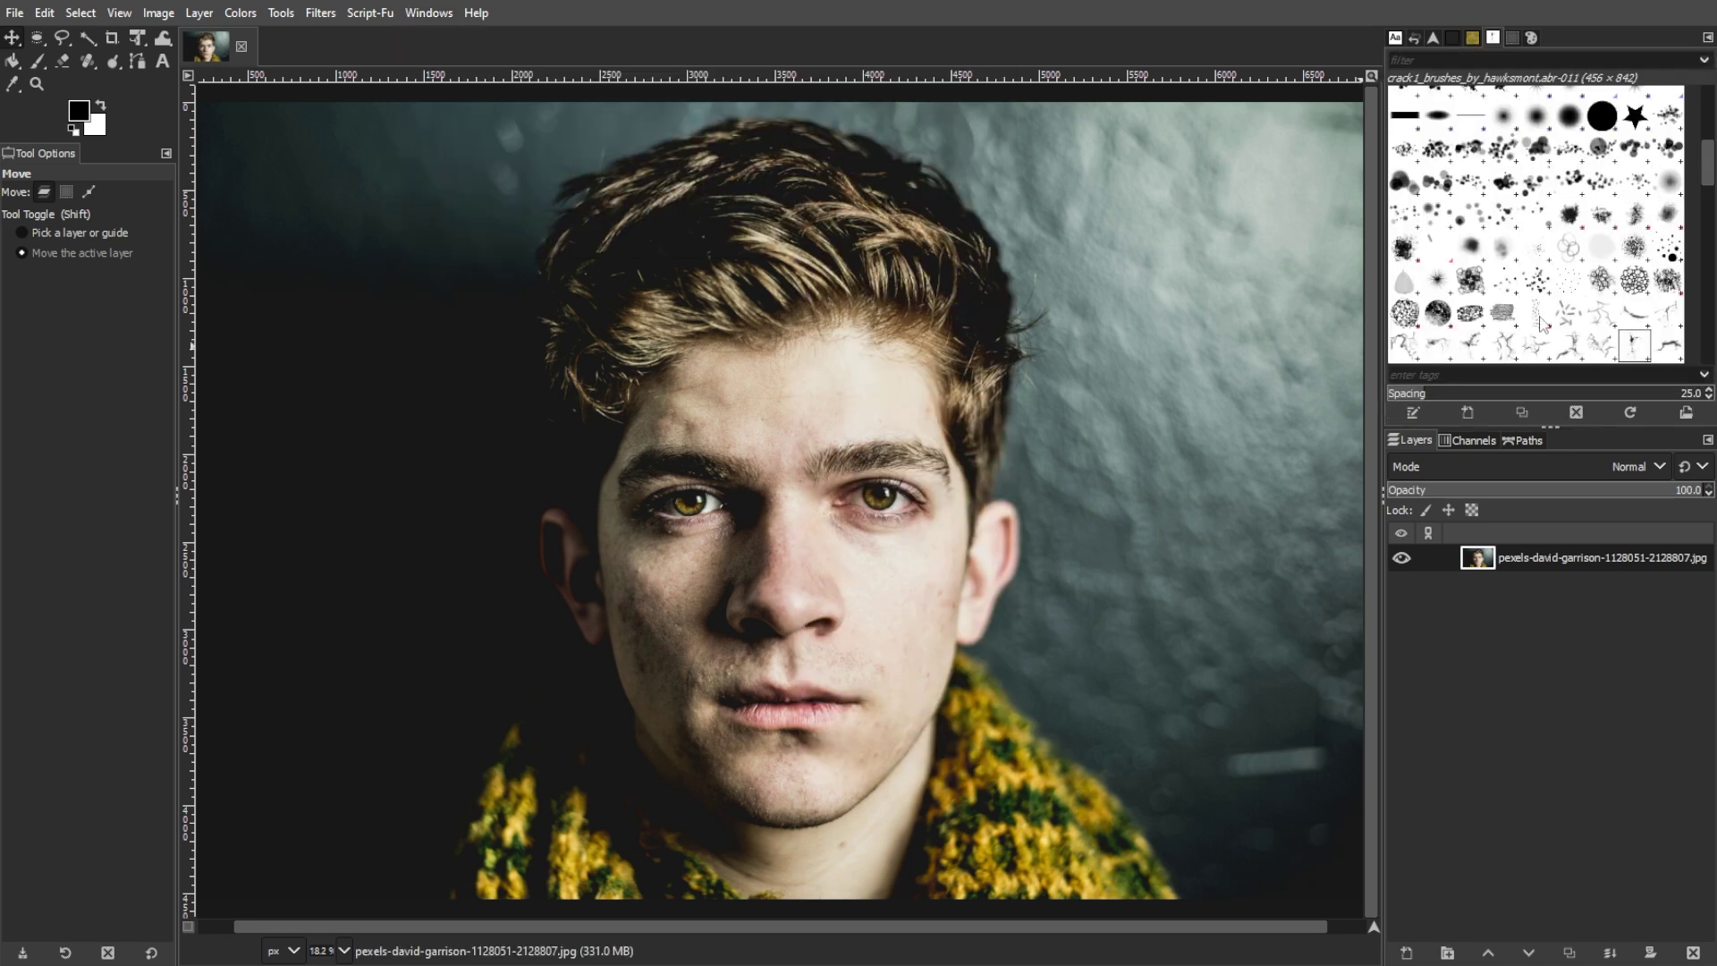
left_click(1626, 413)
left_click(37, 82)
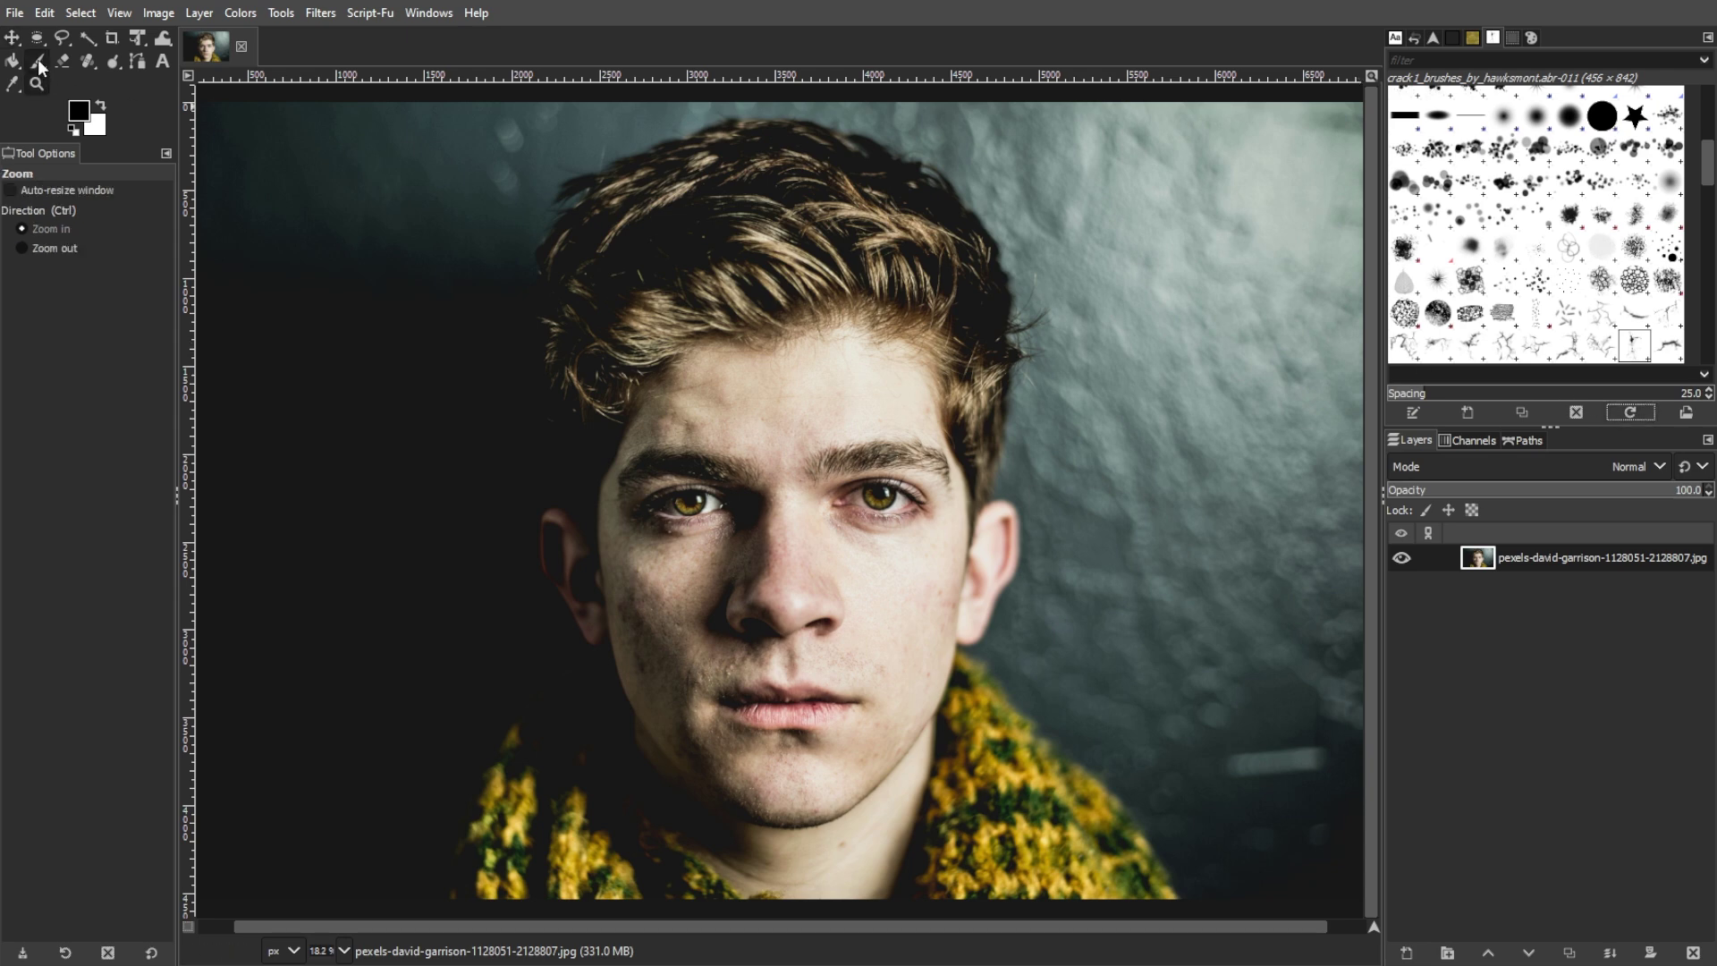
- Select the Paintbrush with the crack1_brushes_by_hawksmont.abr-002 brush at size 535
left_click(37, 59)
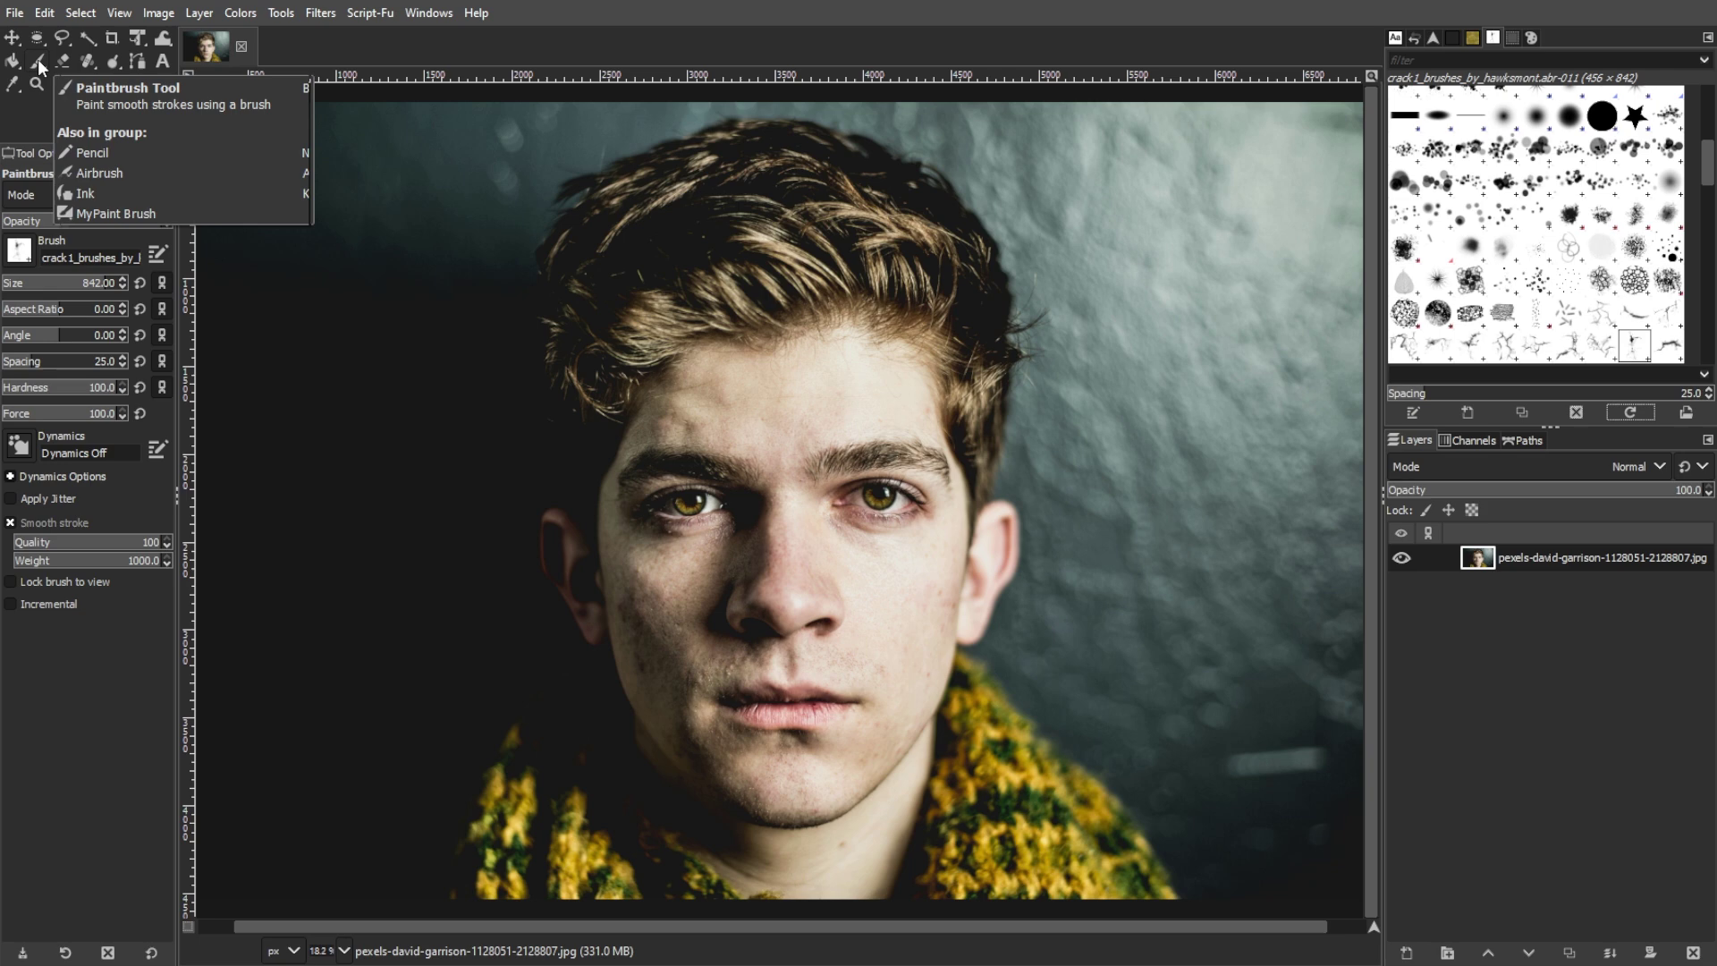
left_click(21, 254)
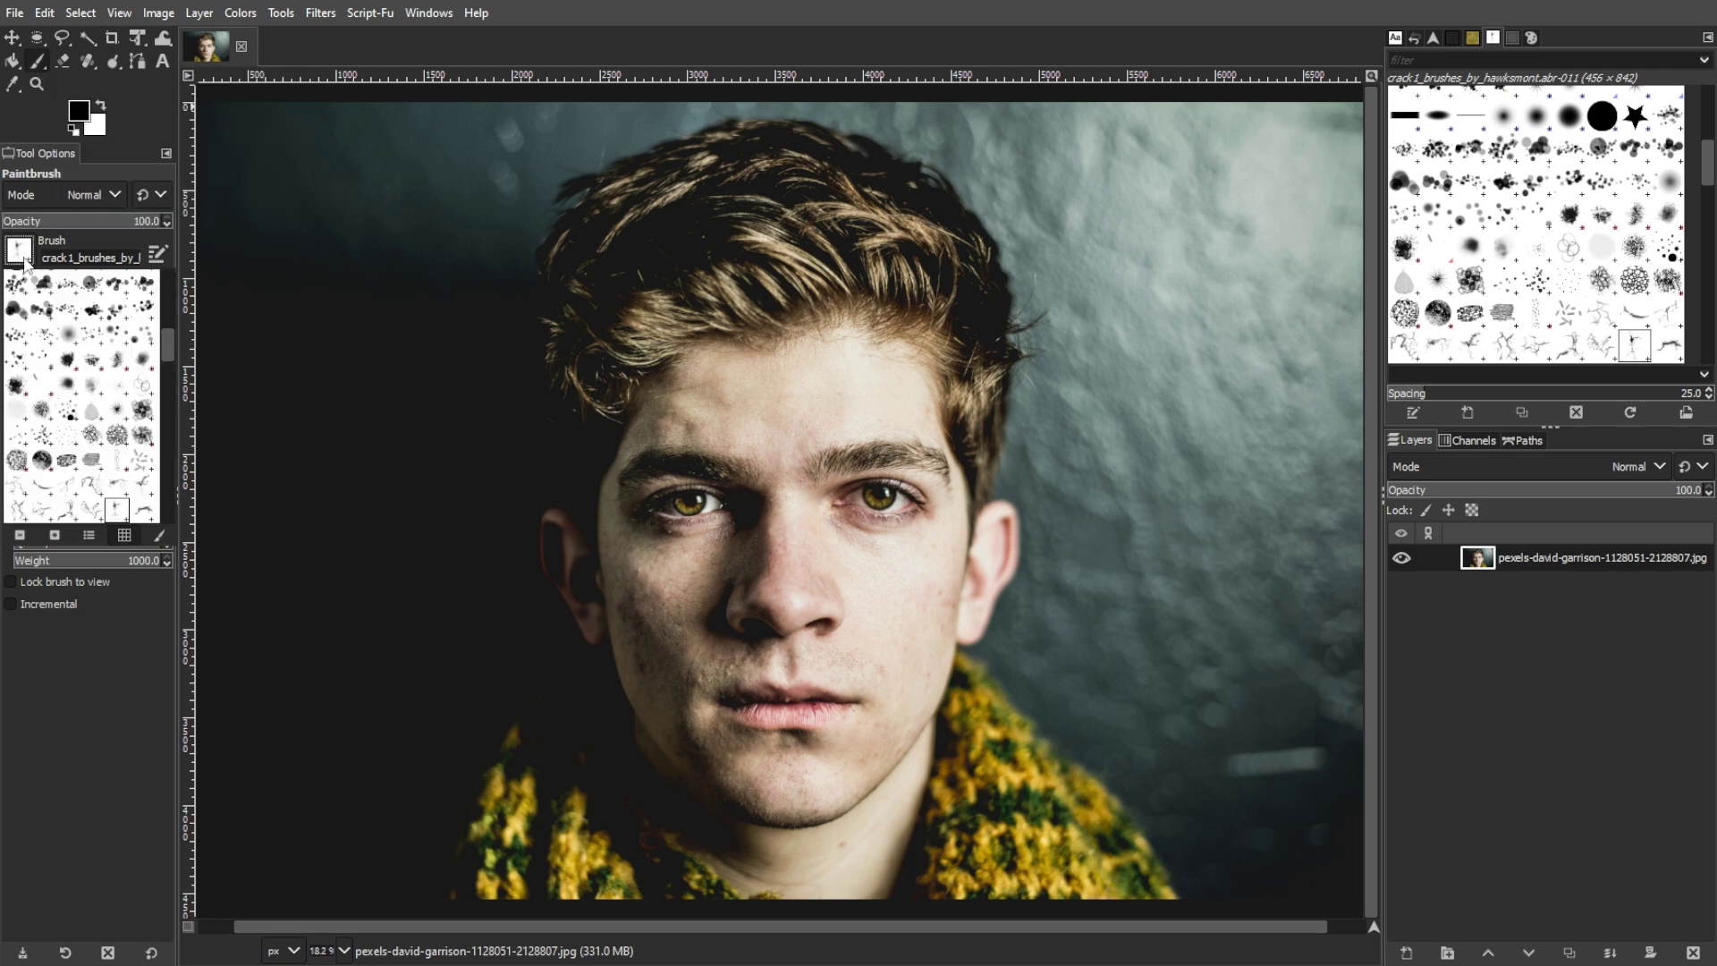
left_click(877, 572)
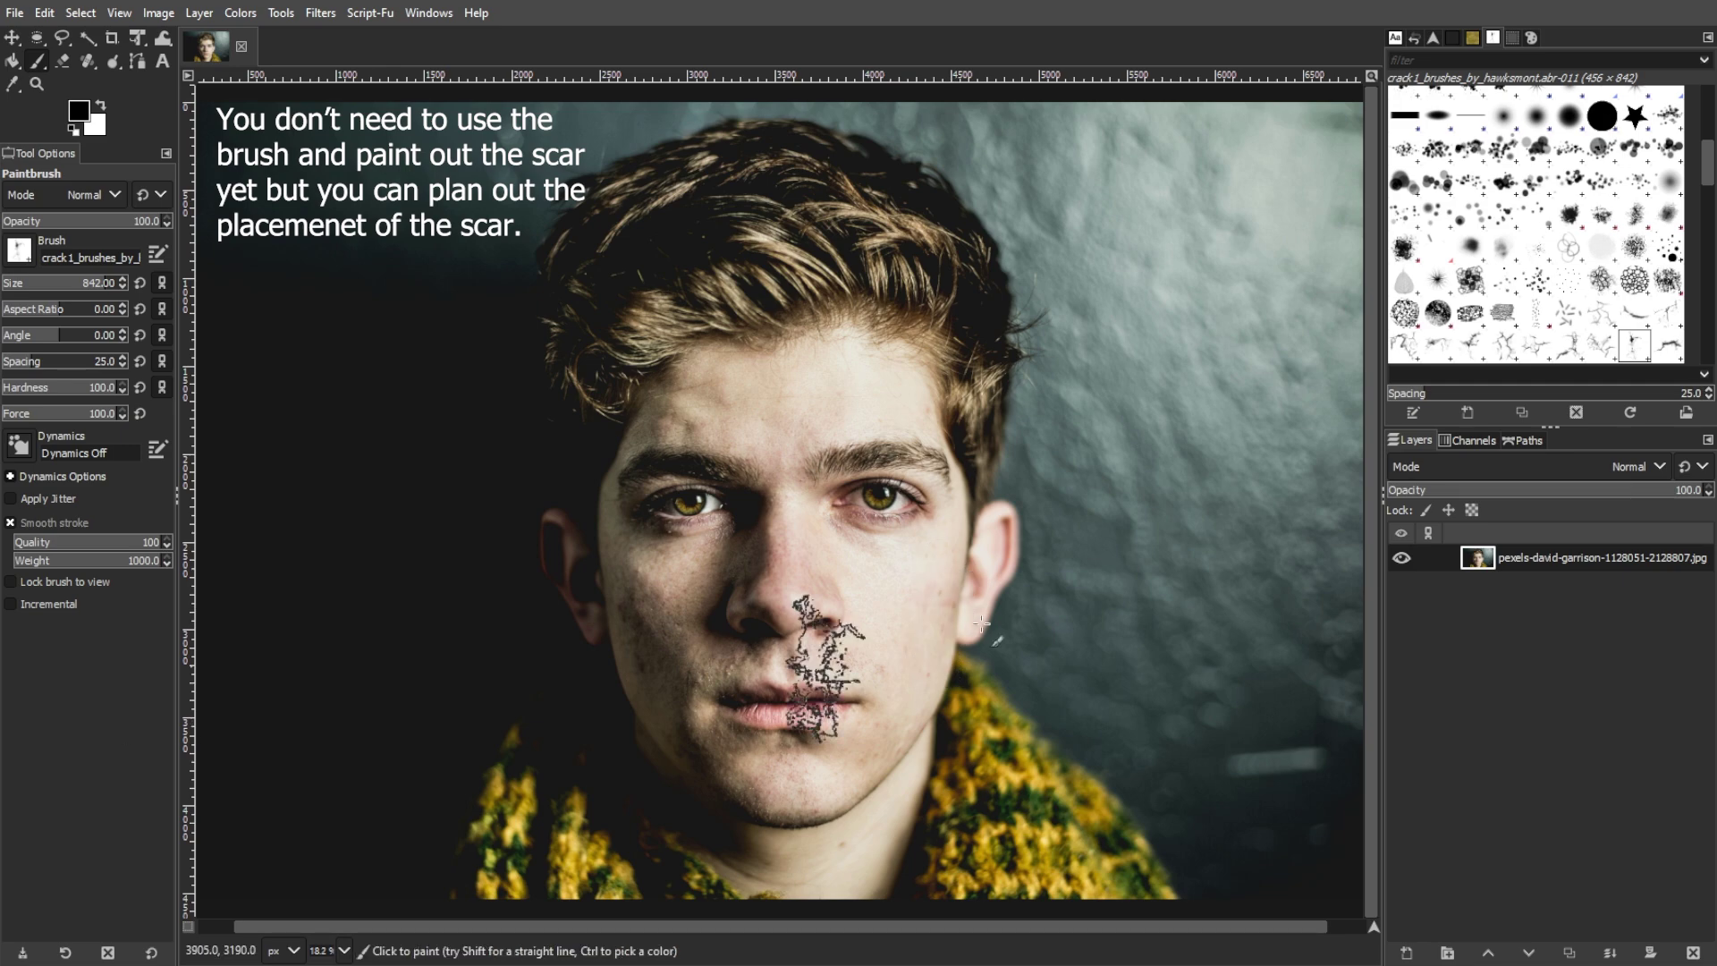
key("shift+2")
scroll(1581, 307, "down", 1)
left_click(1667, 271)
scroll(863, 410, "down", 3)
scroll(863, 410, "up", 6)
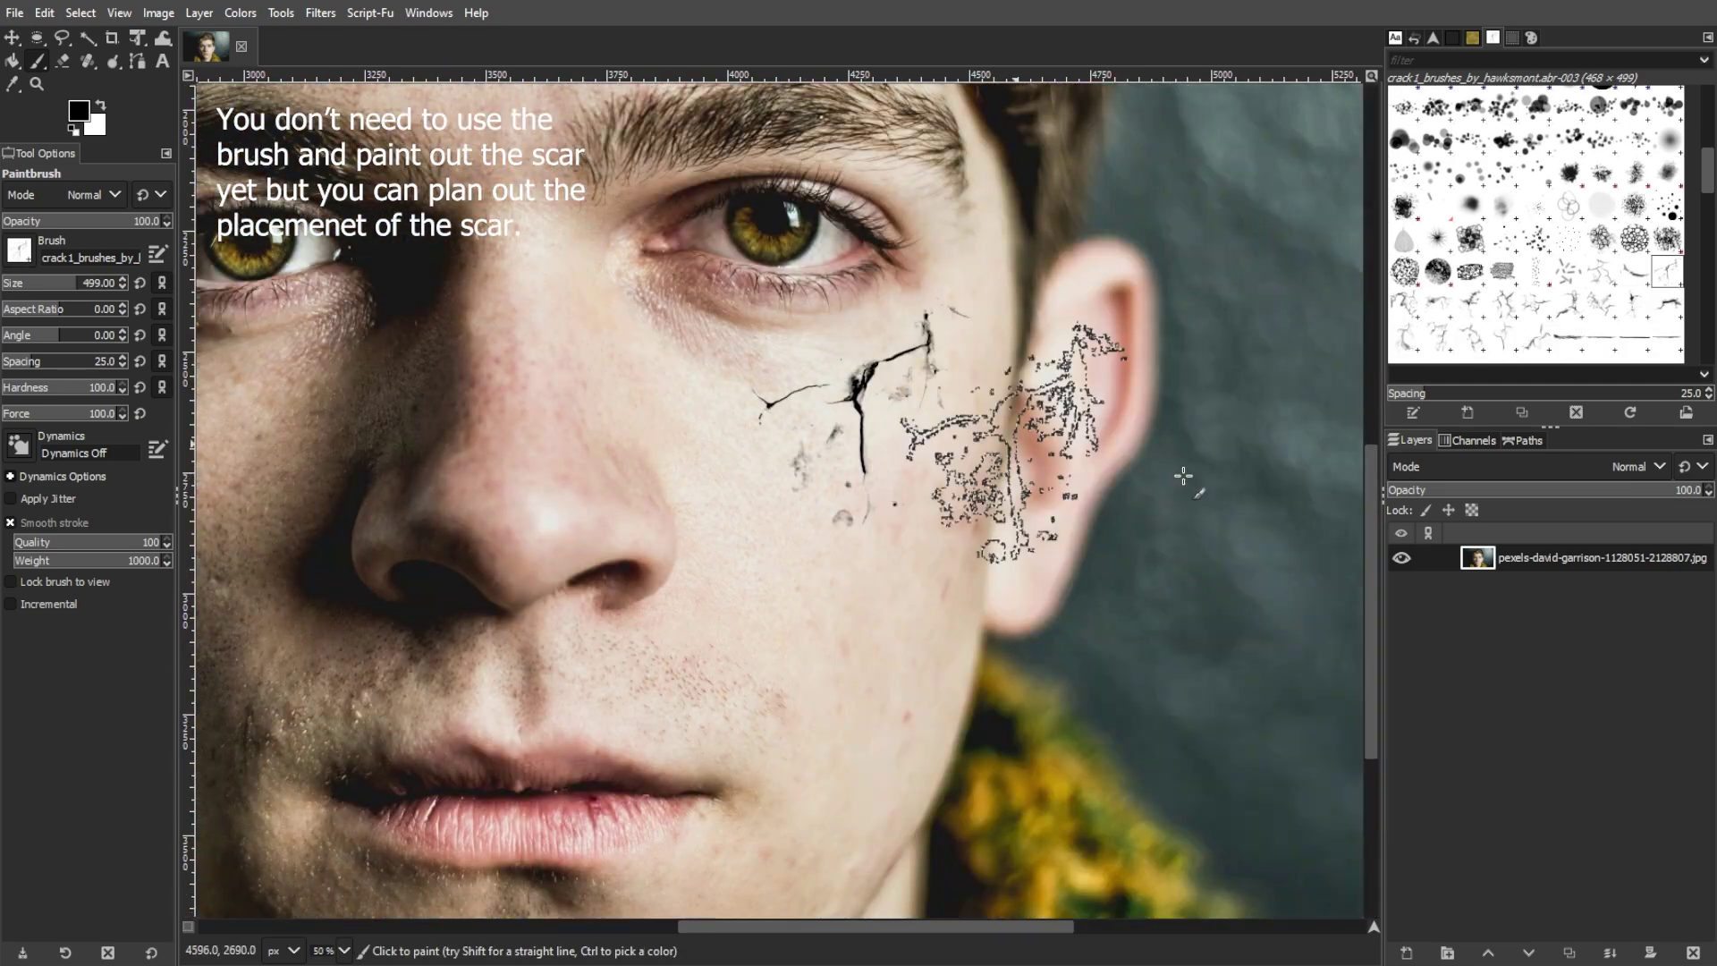
left_click(1635, 271)
scroll(920, 460, "down", 5)
- Stamp a test crack beside the nose, then undo it
key("shift+3")
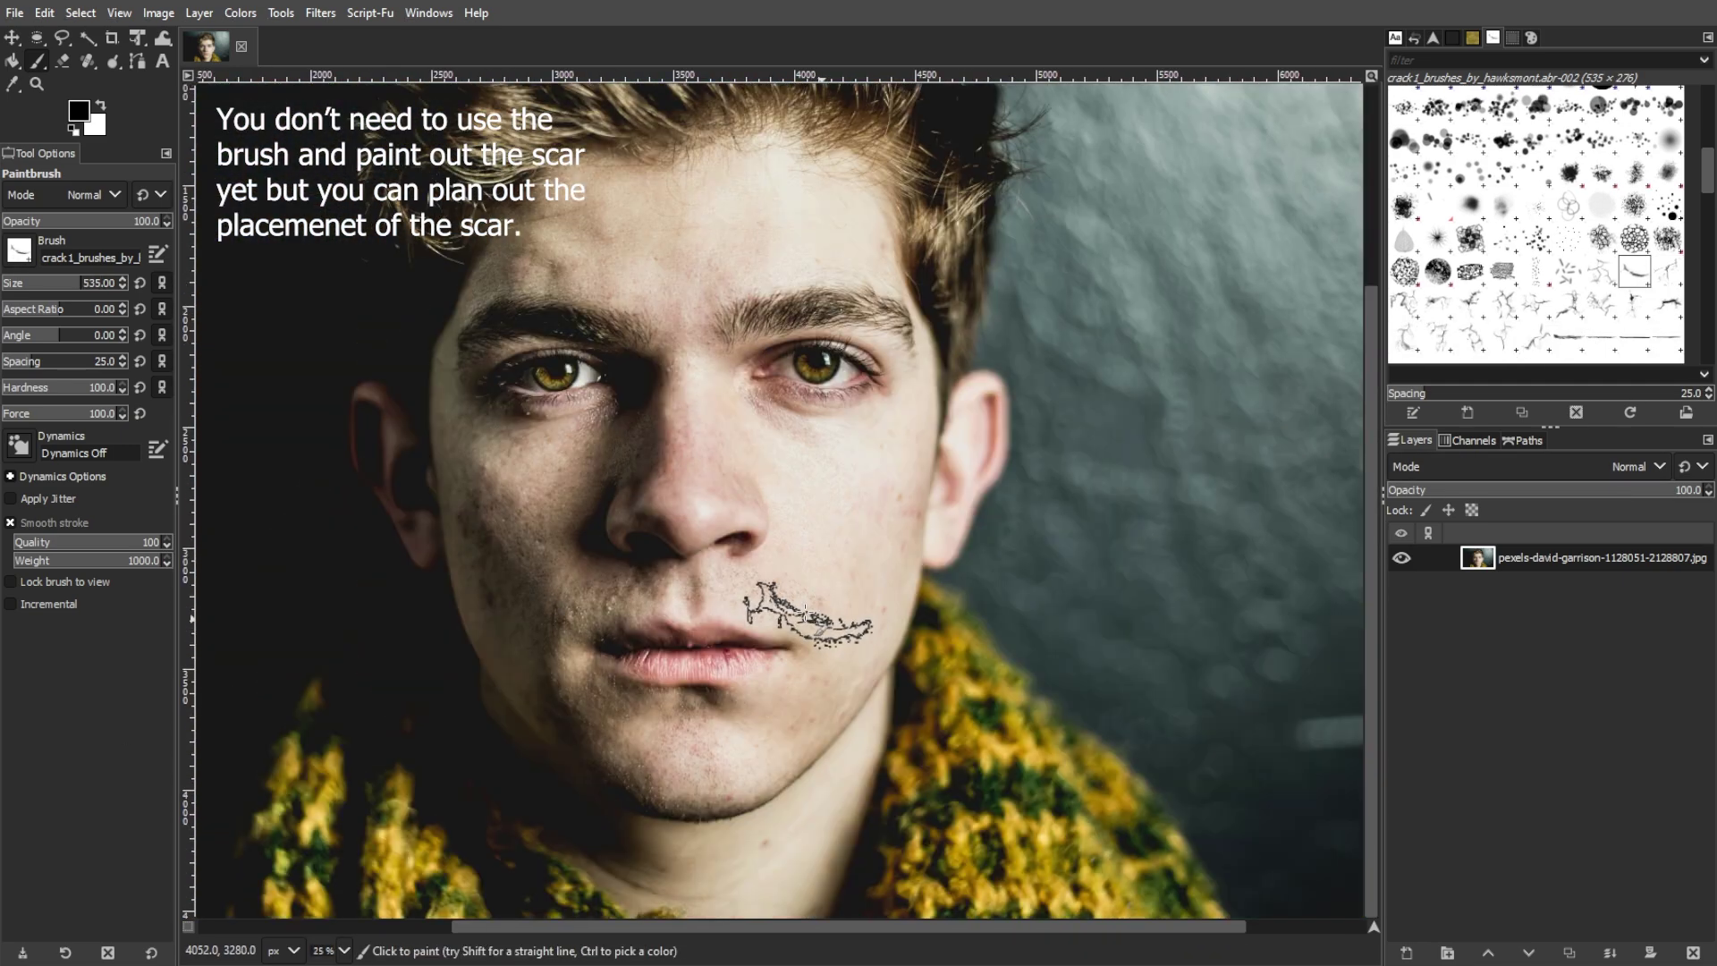
left_click(746, 430)
key("ctrl+z")
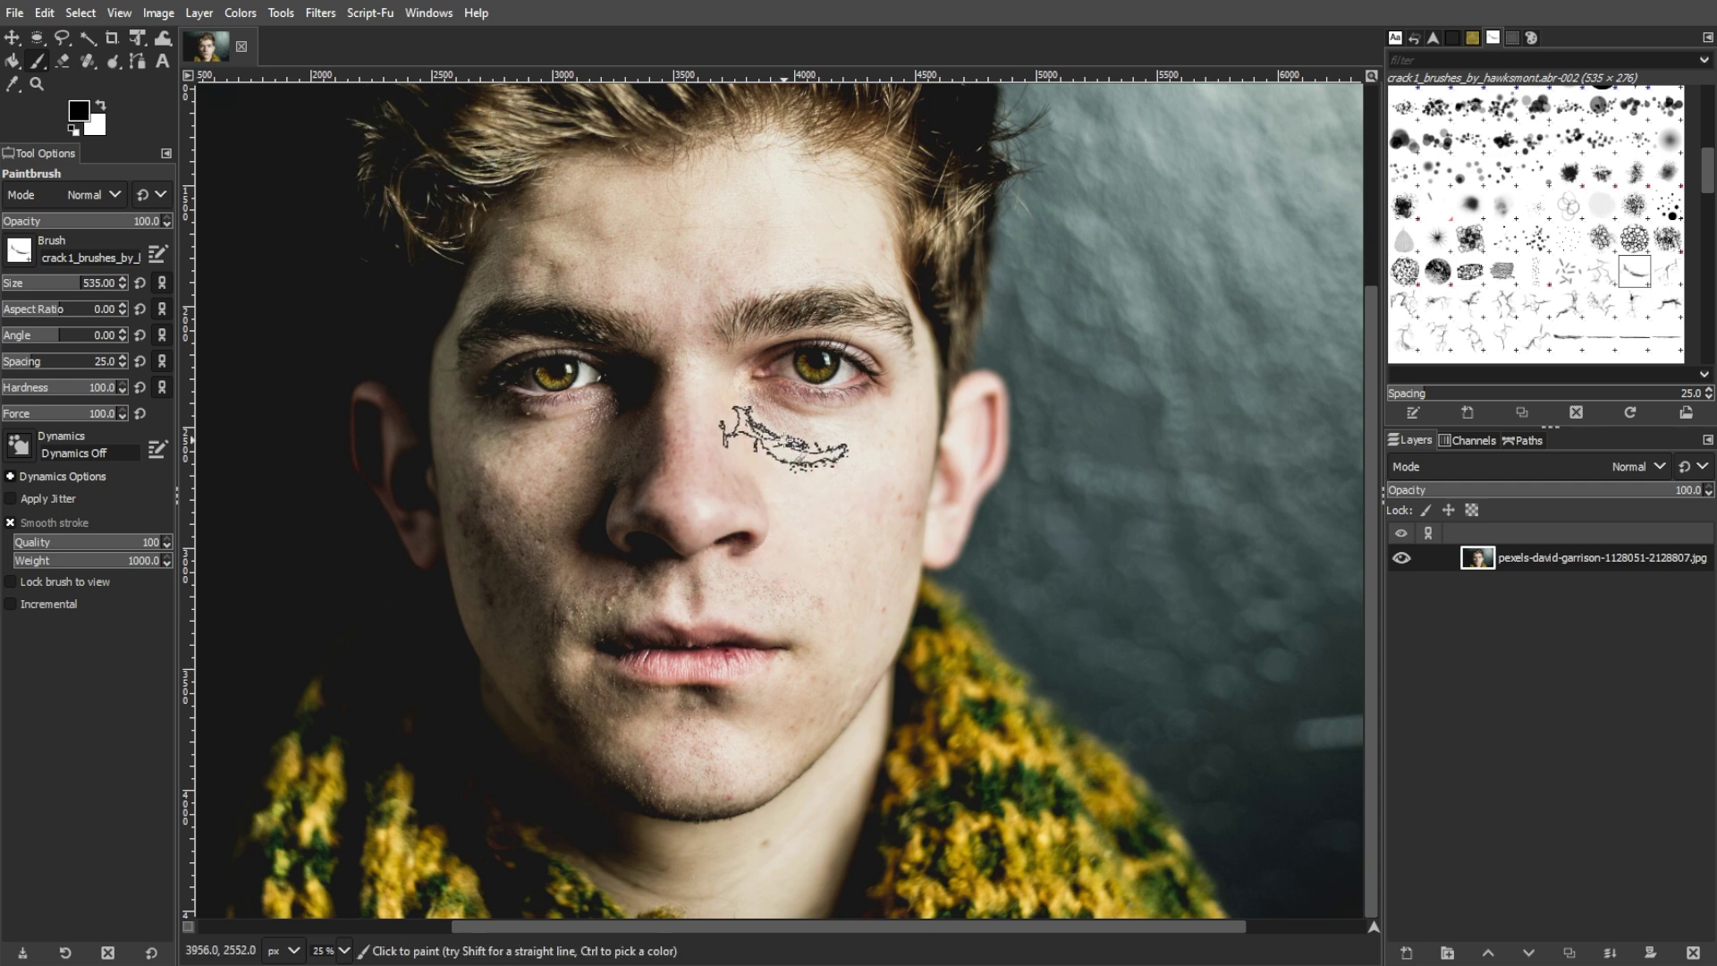
- Set the foreground colour to dark brown 4c2300
left_click(78, 110)
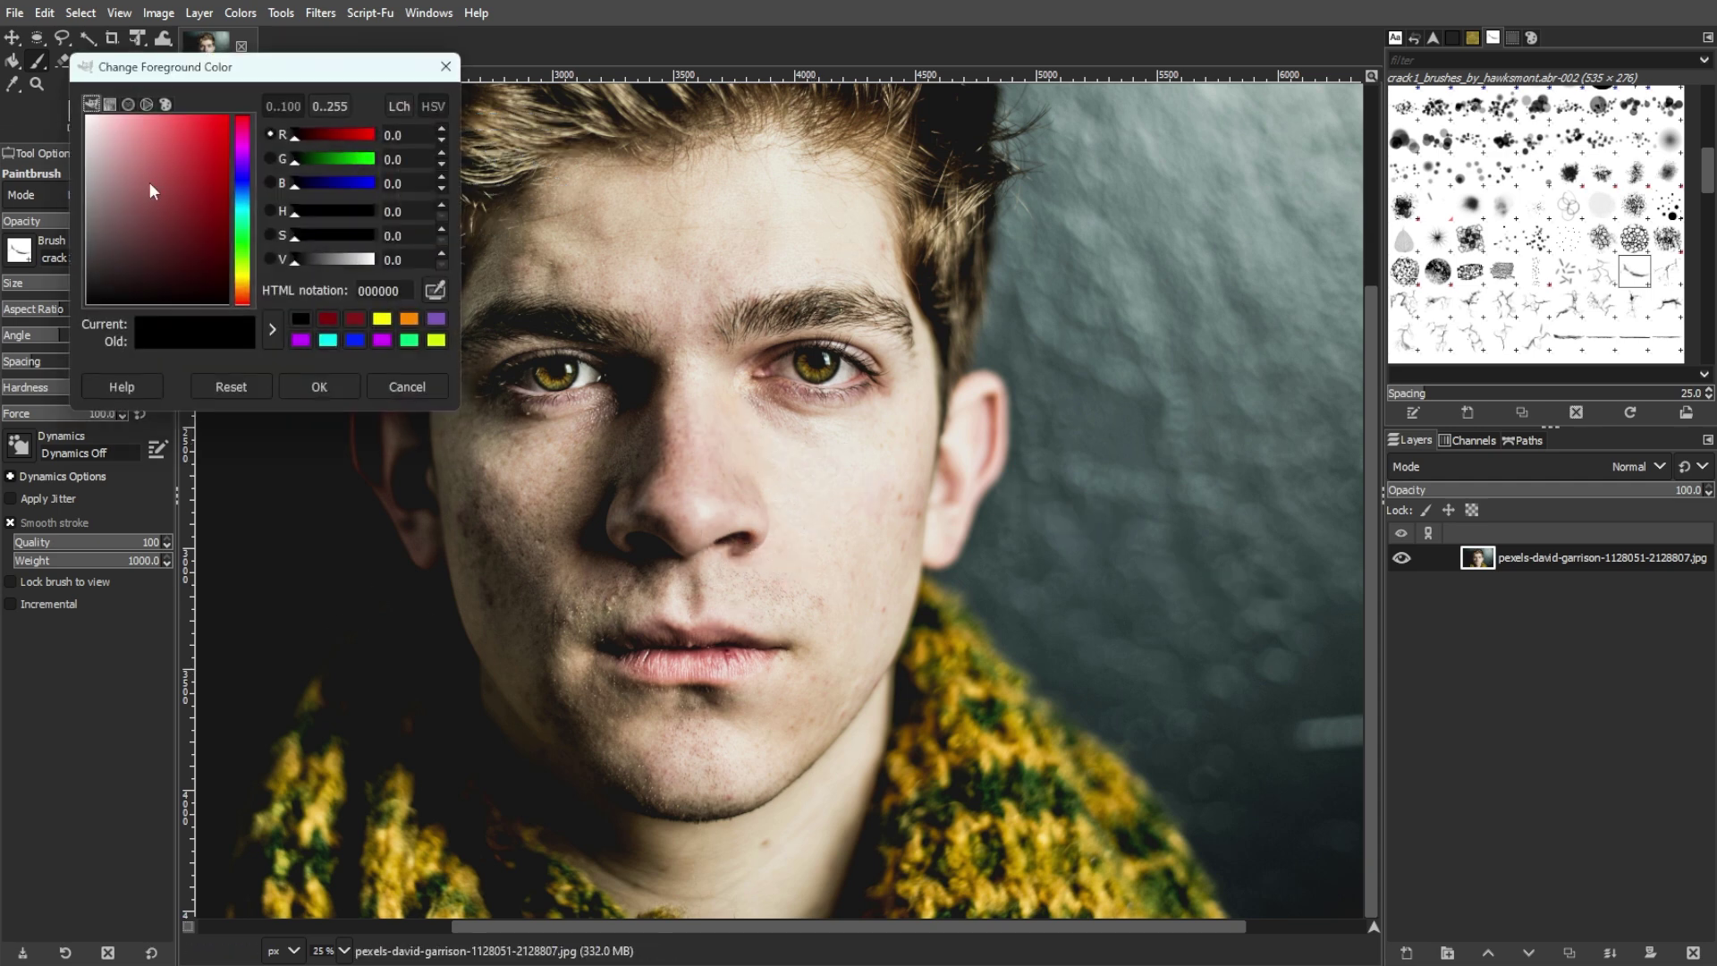
left_click_drag(219, 215, 245, 290)
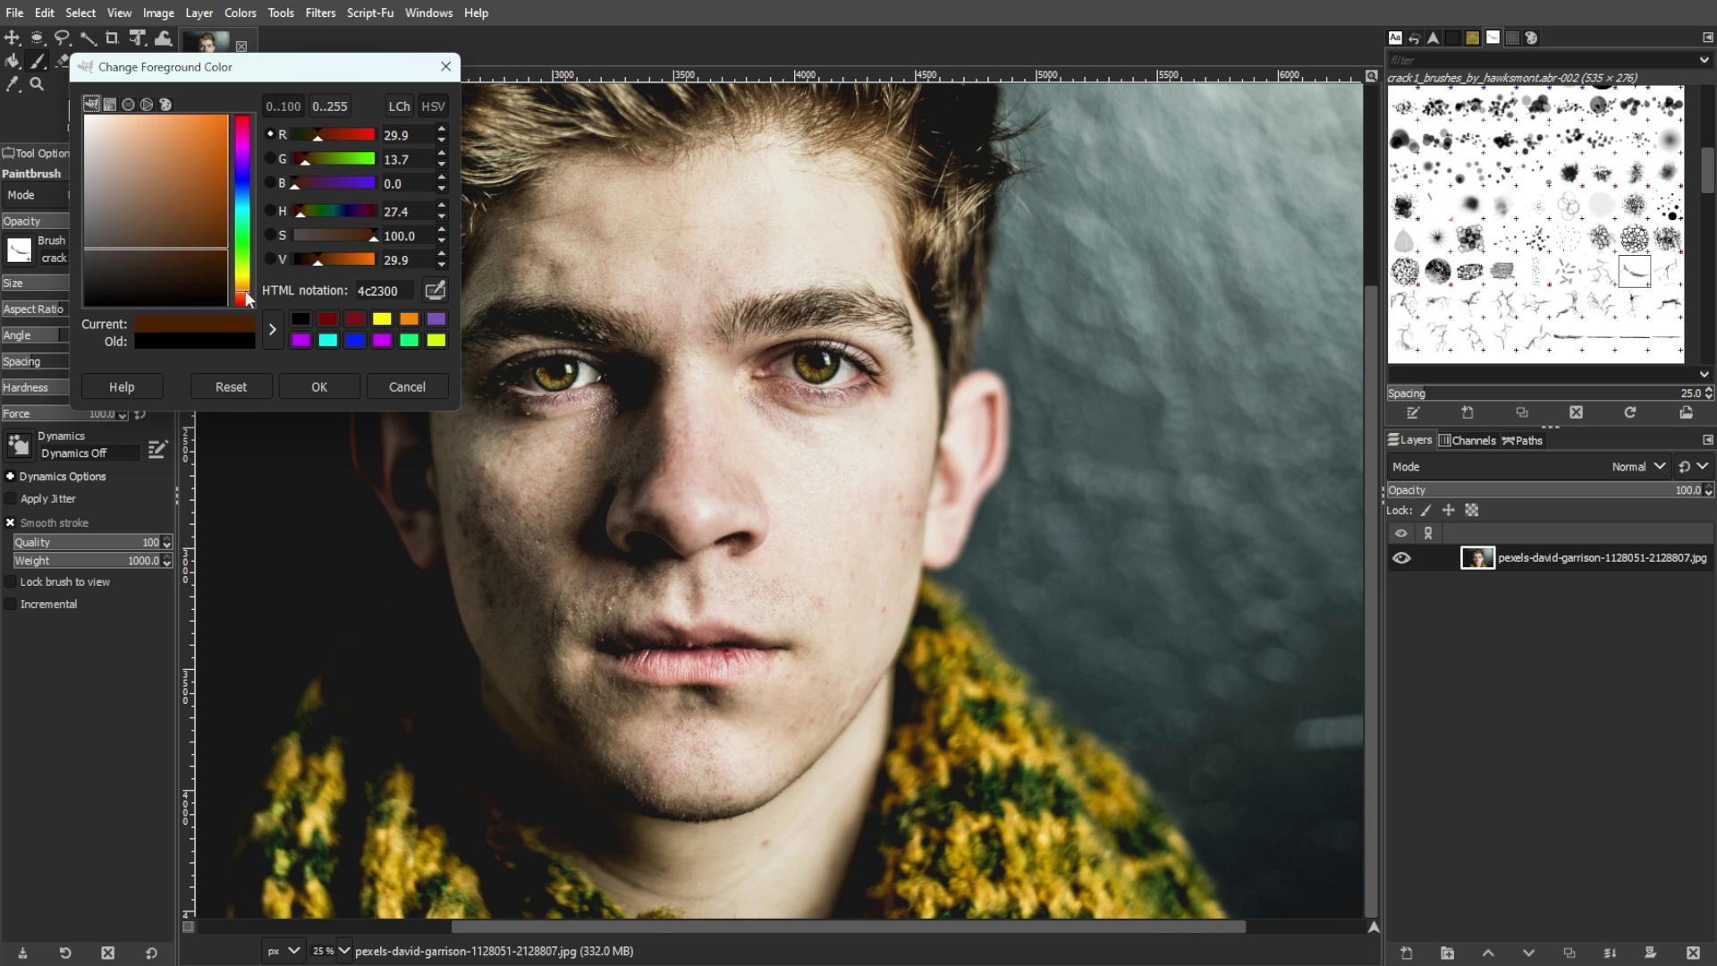
left_click(340, 389)
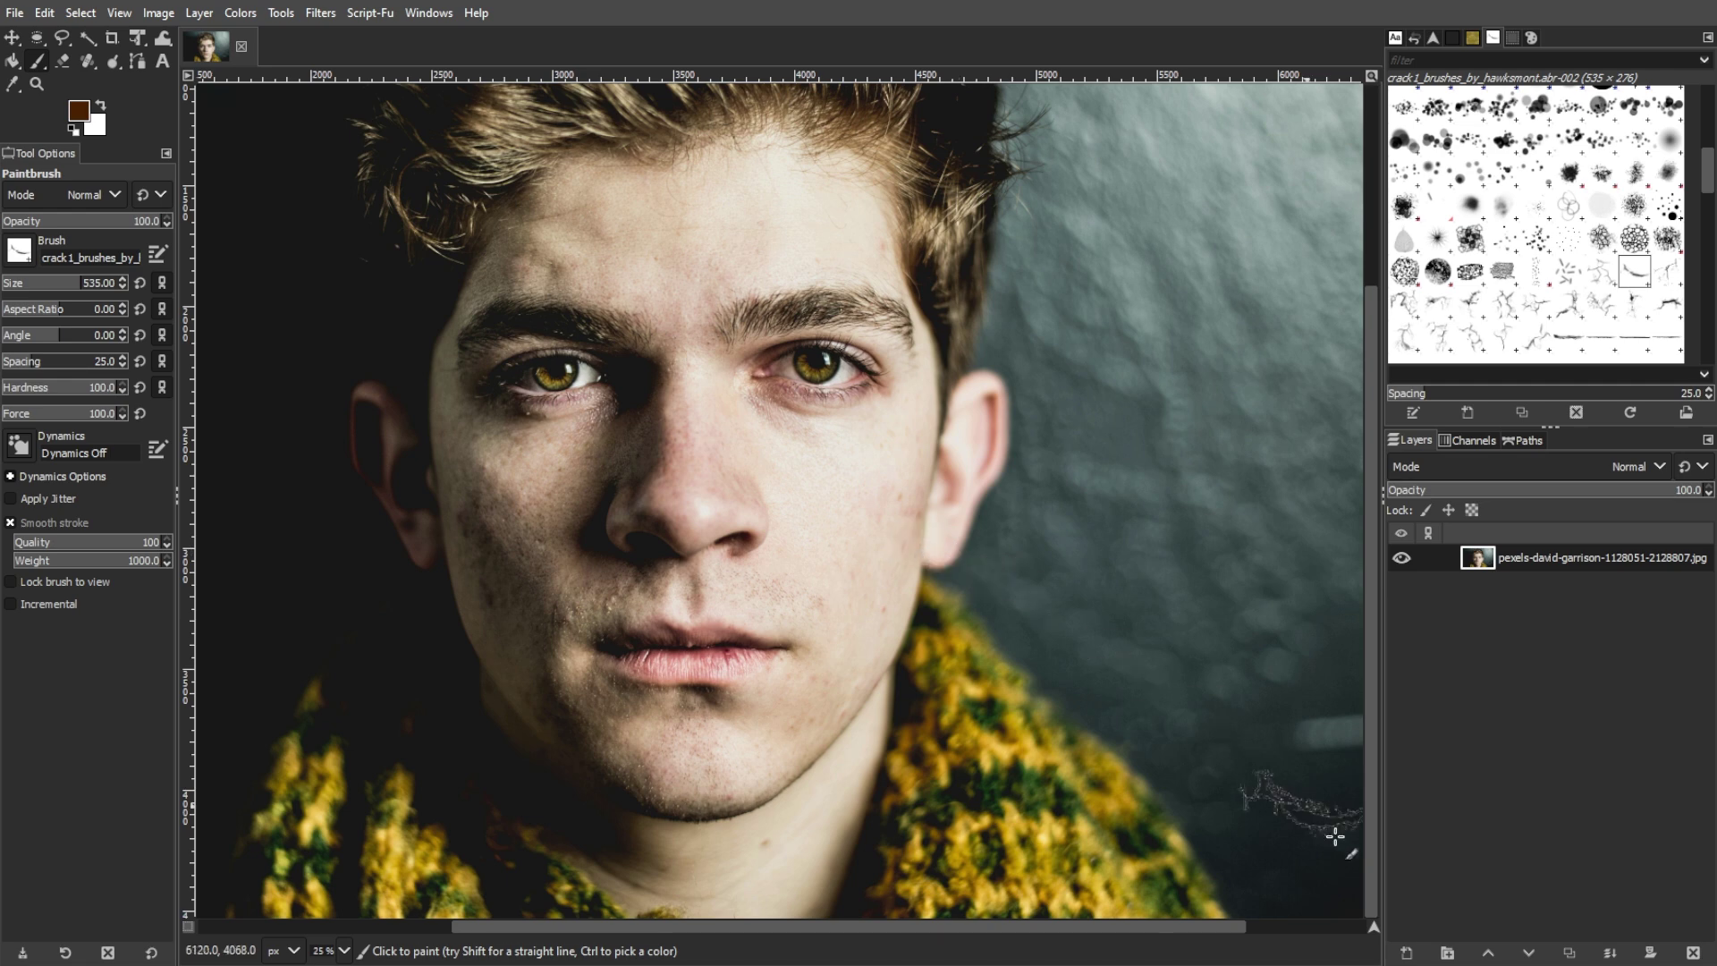
left_click(1419, 953)
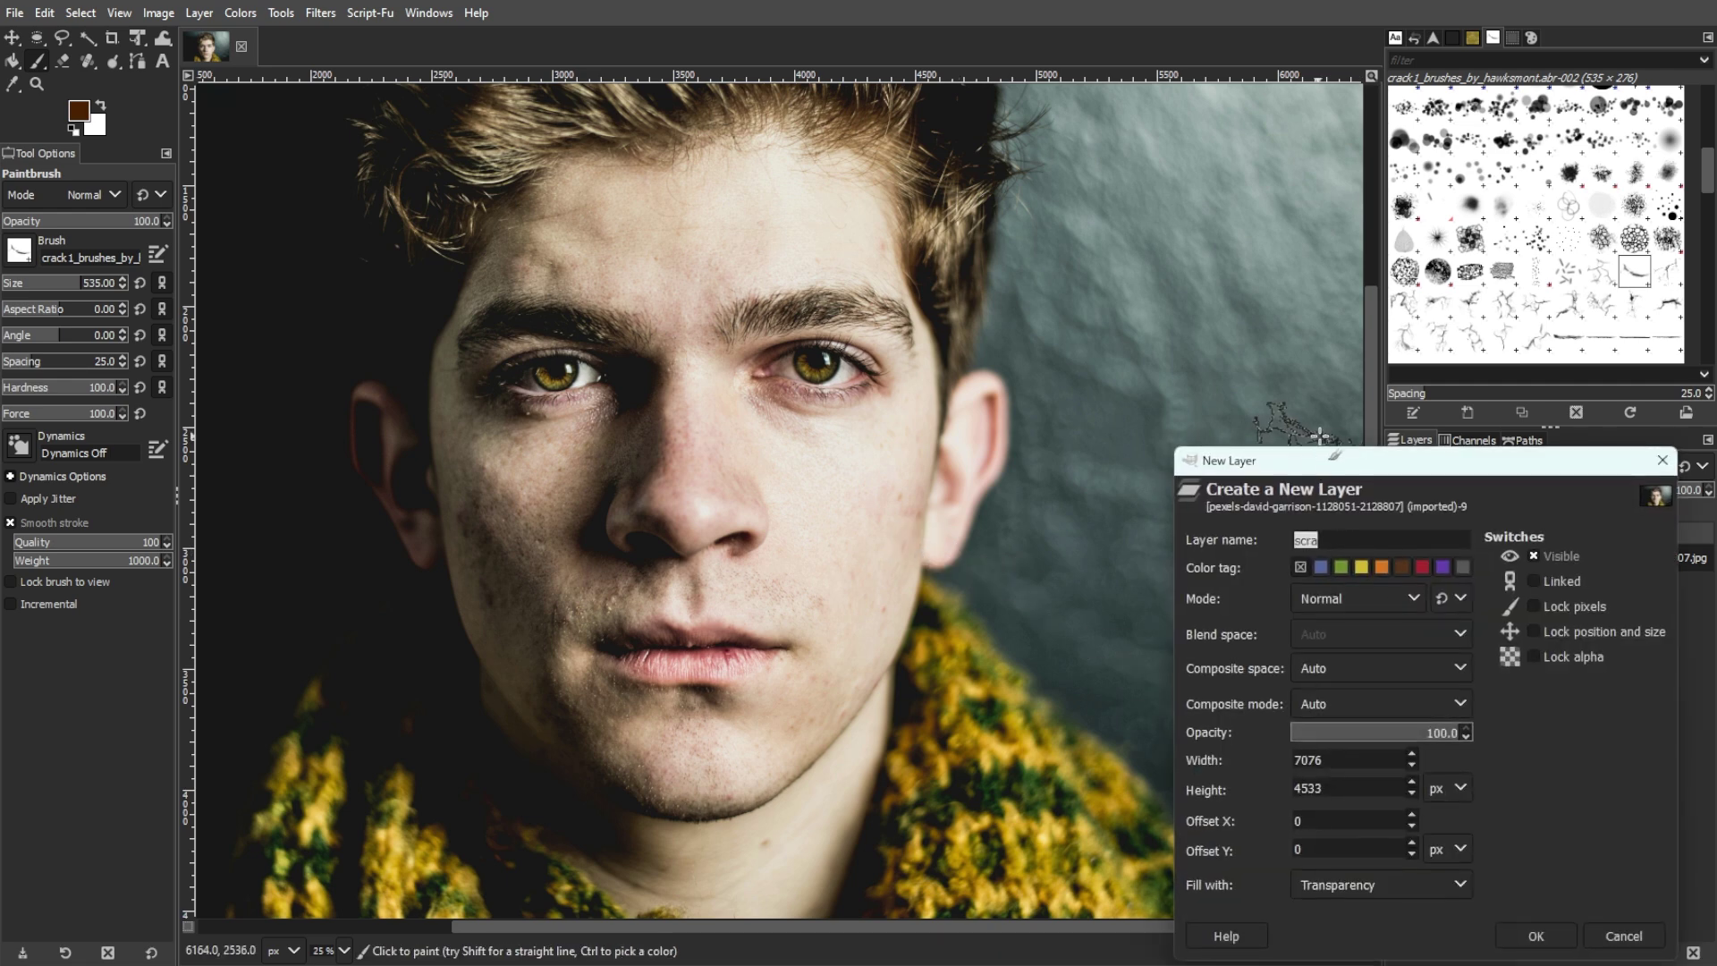
- Create a transparent layer named 'scar' above the portrait
left_click_drag(1346, 466, 1162, 333)
type("scar")
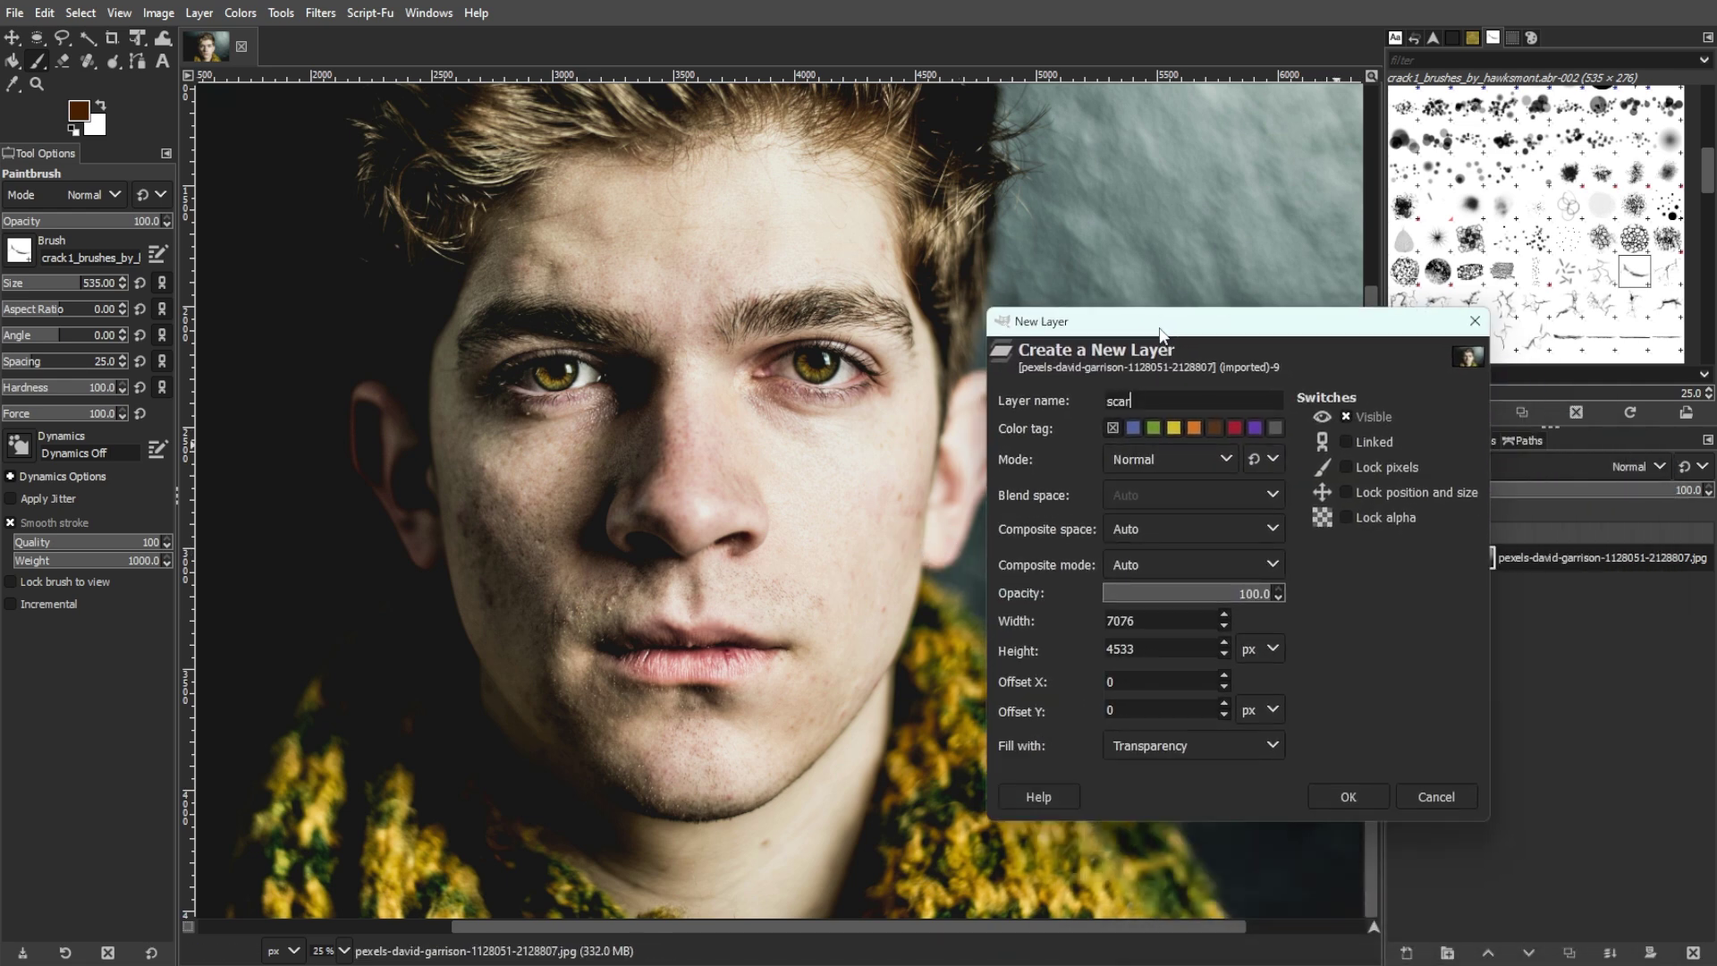
left_click(1332, 796)
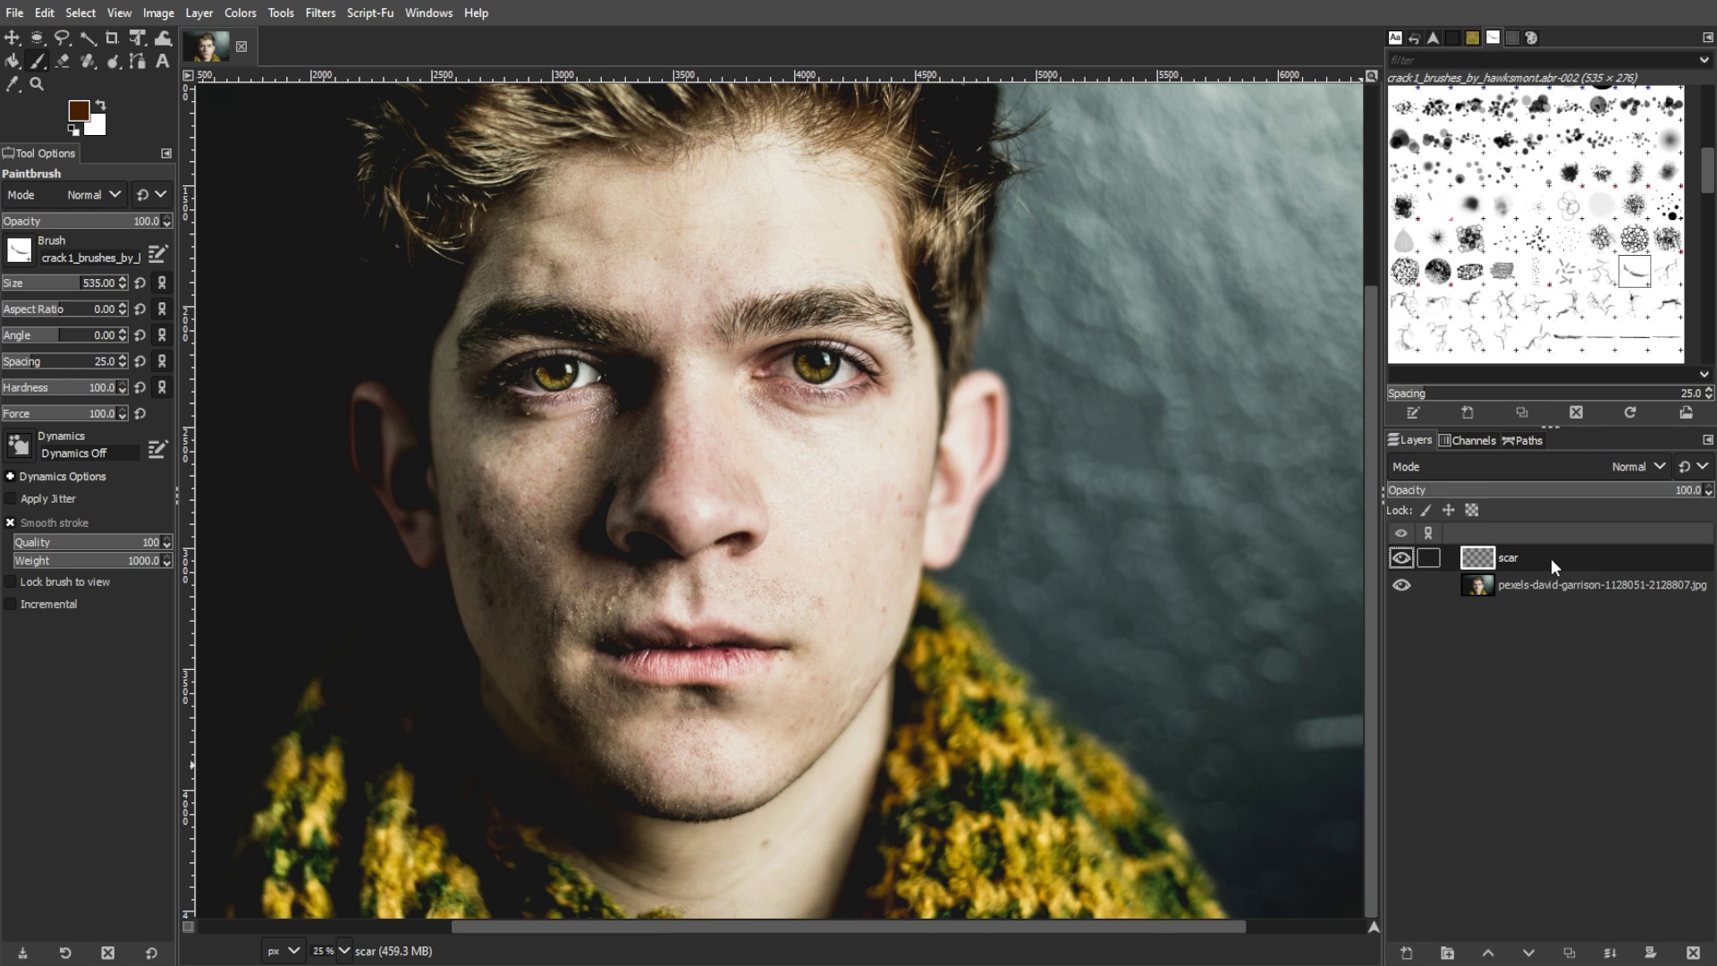
- Stamp the brown crack on the scar layer across the cheek below the right eye
left_click(751, 434)
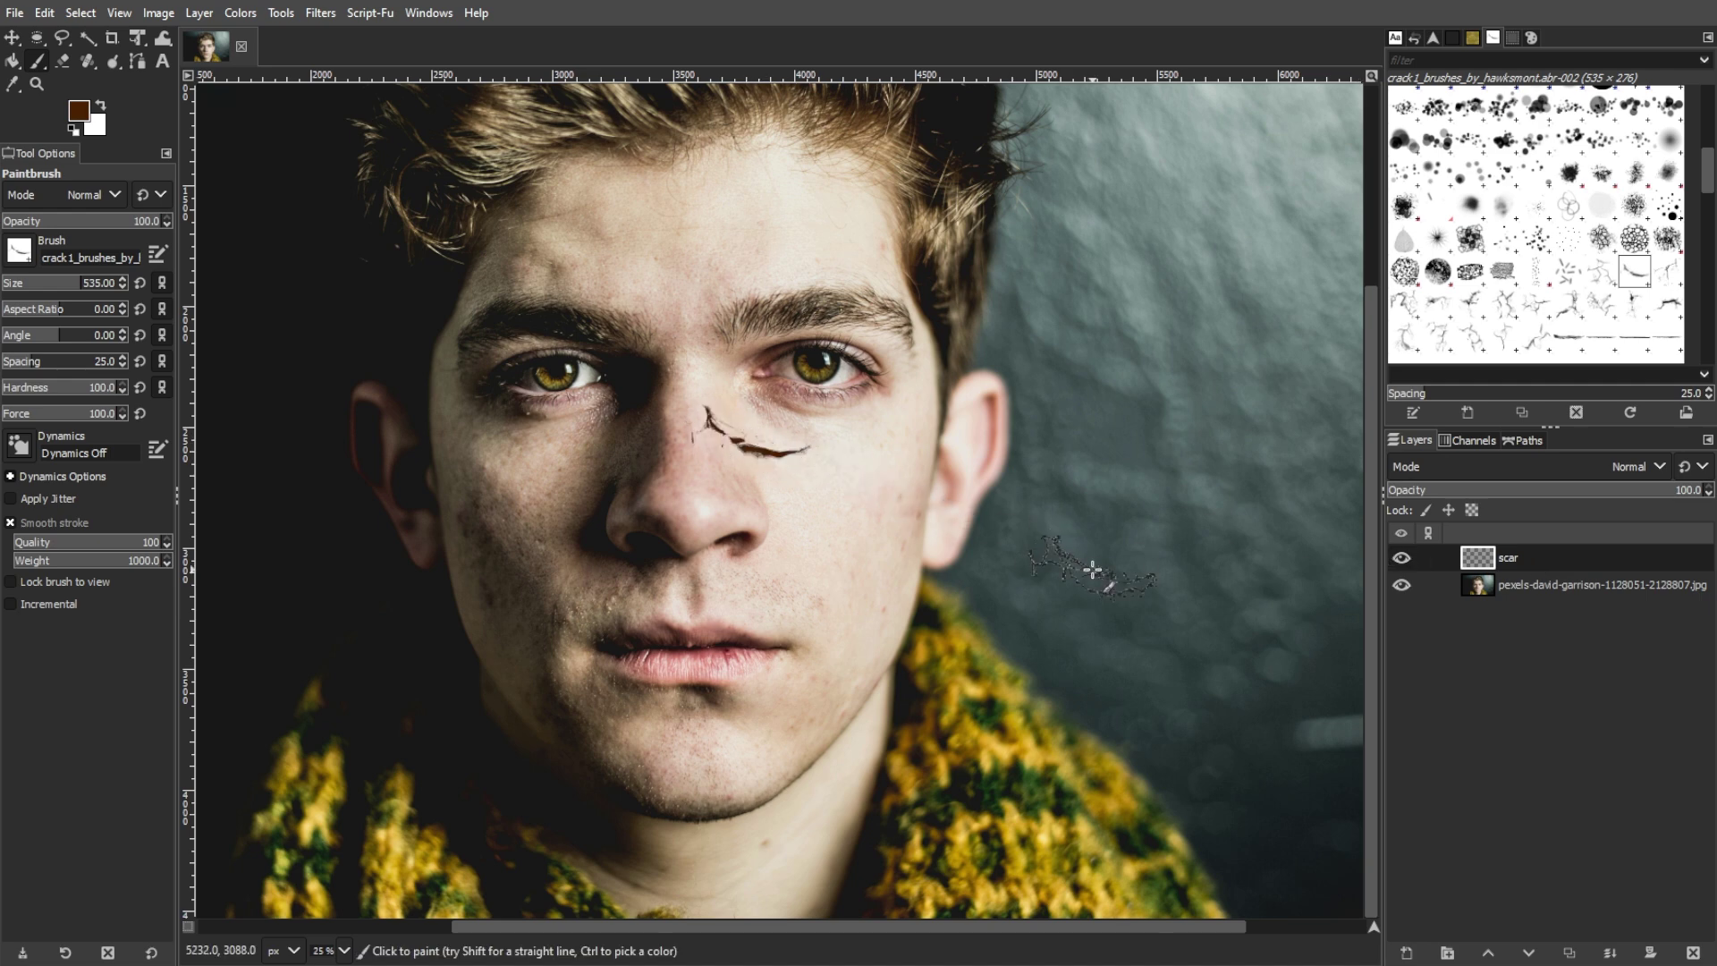
key("ctrl+z")
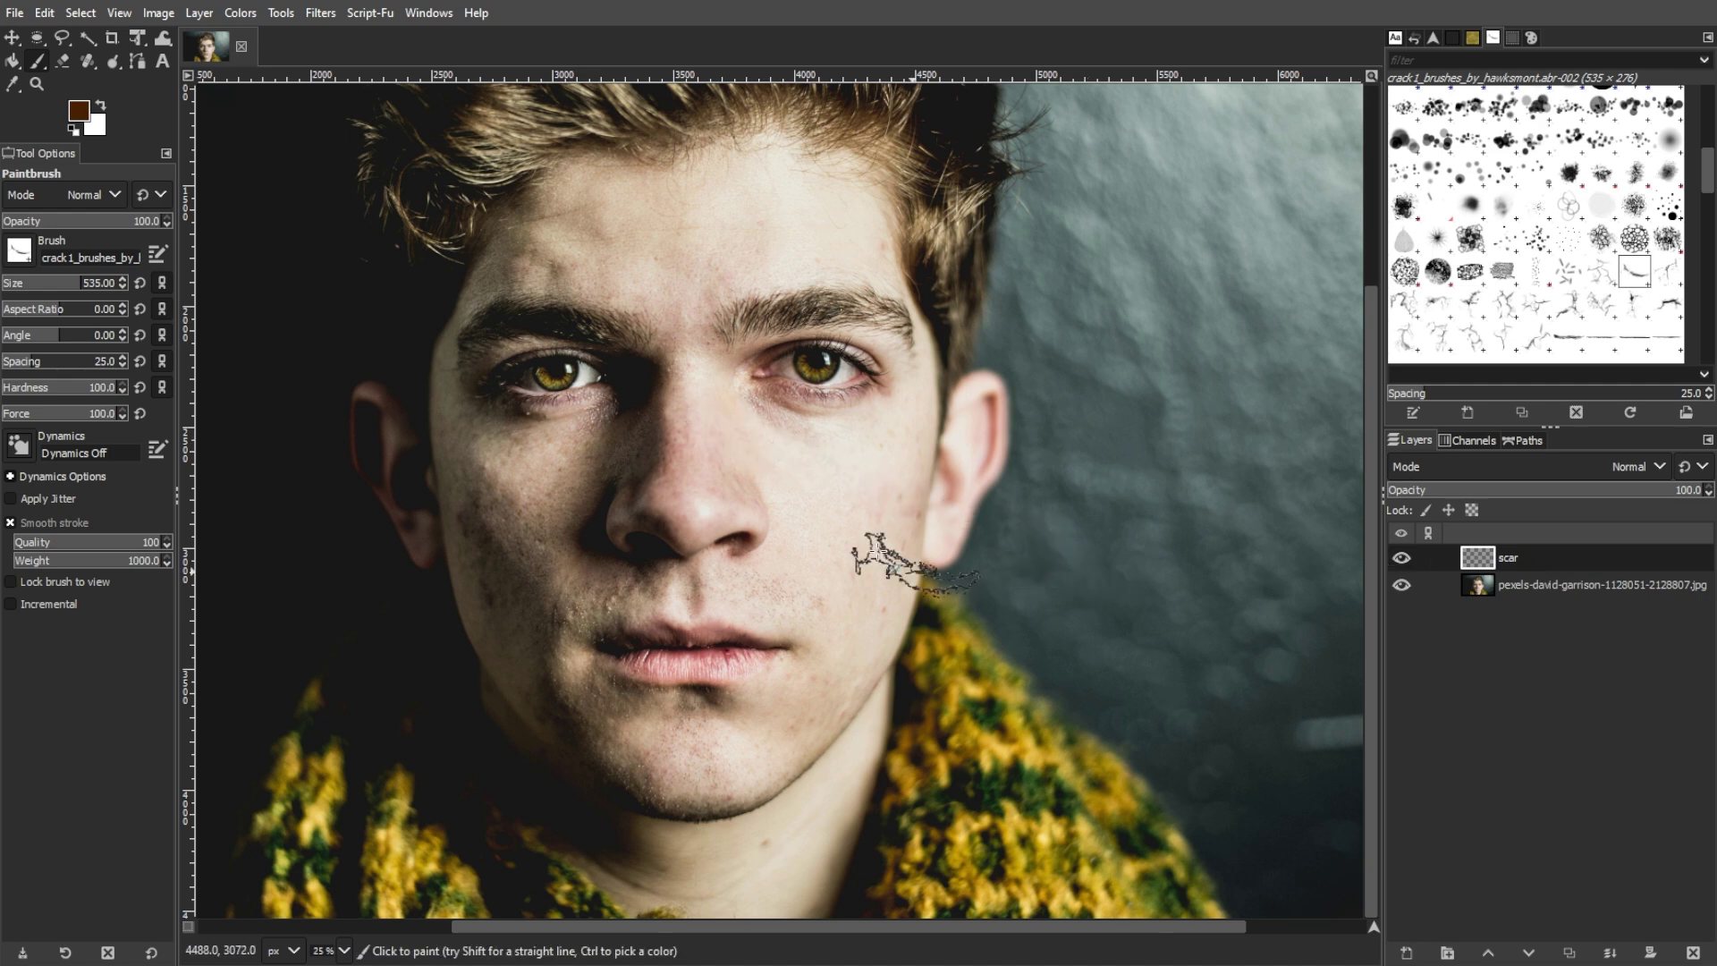
left_click(787, 461)
key("ctrl+z")
left_click(833, 476)
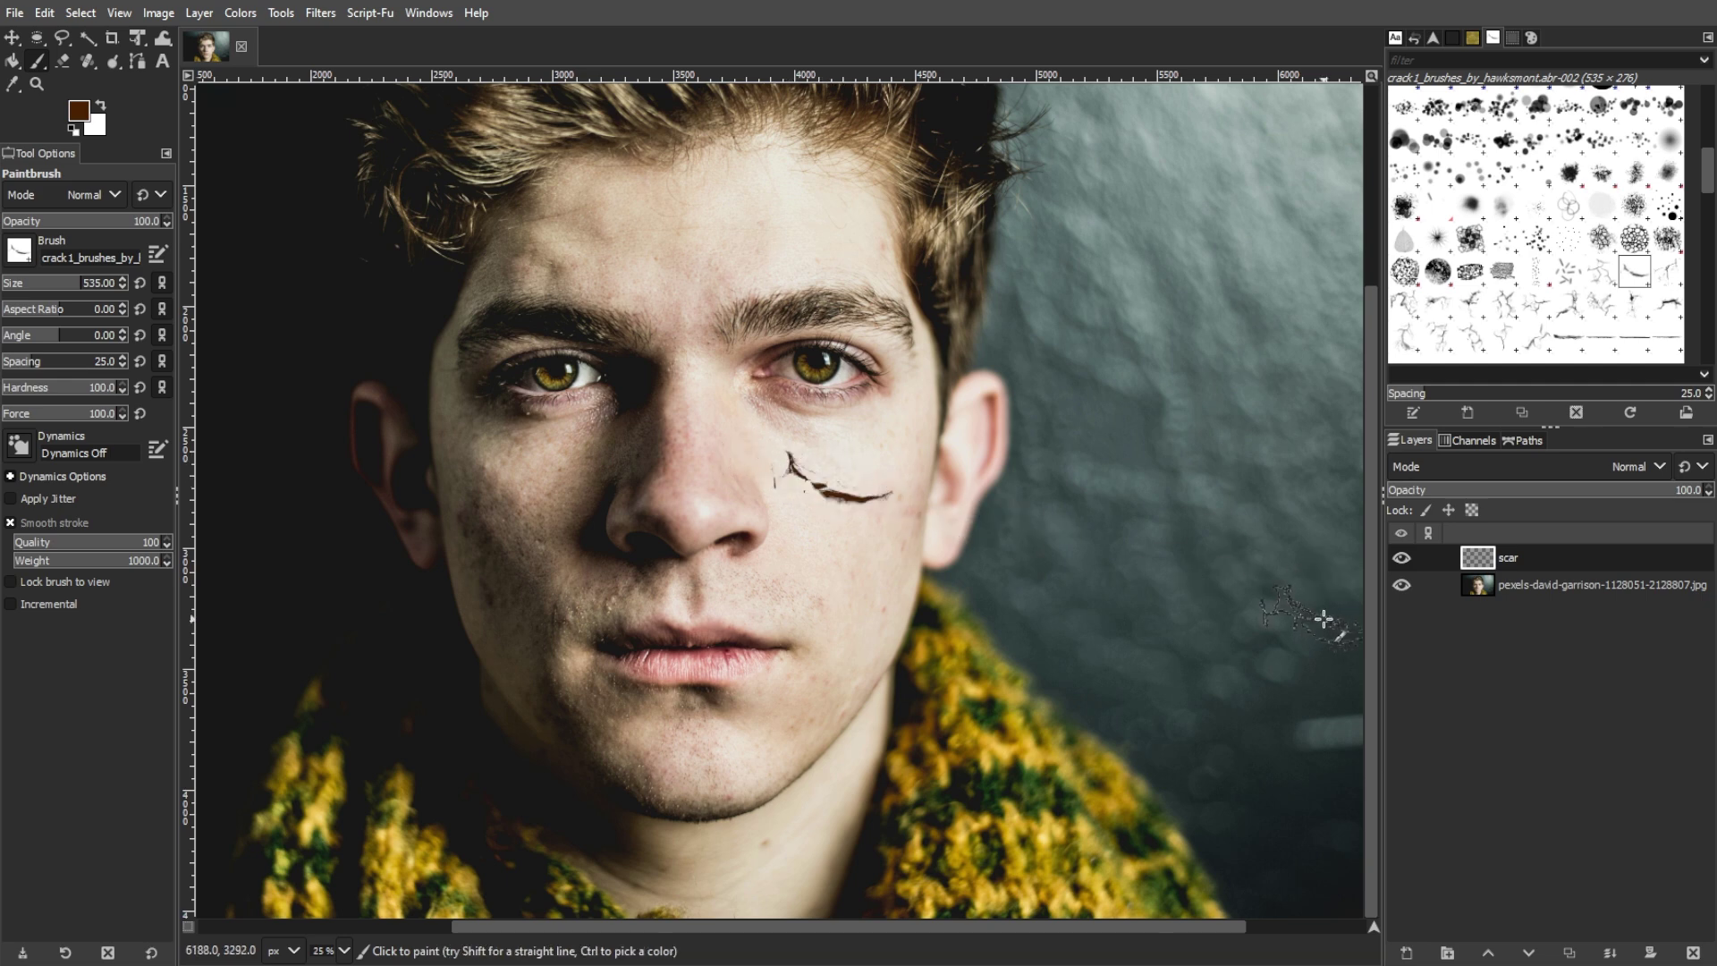
left_click(320, 13)
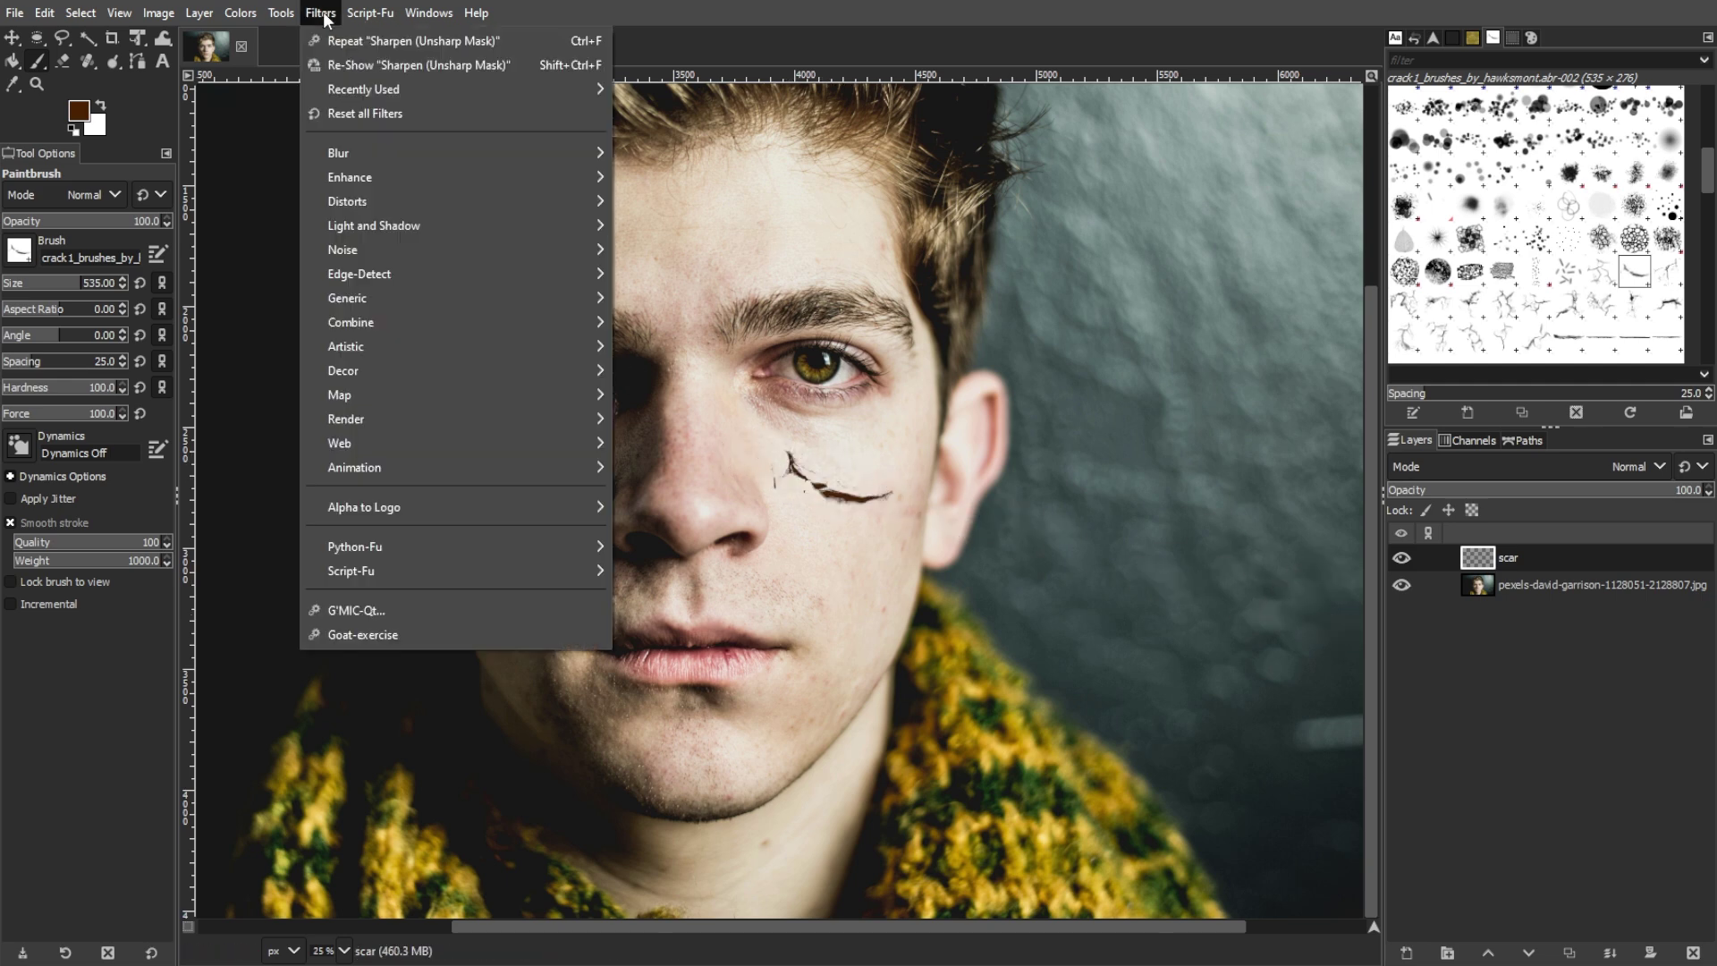
- Apply a Gaussian blur of size 1.50 to the scar layer
mouse_move(322, 154)
left_click(656, 178)
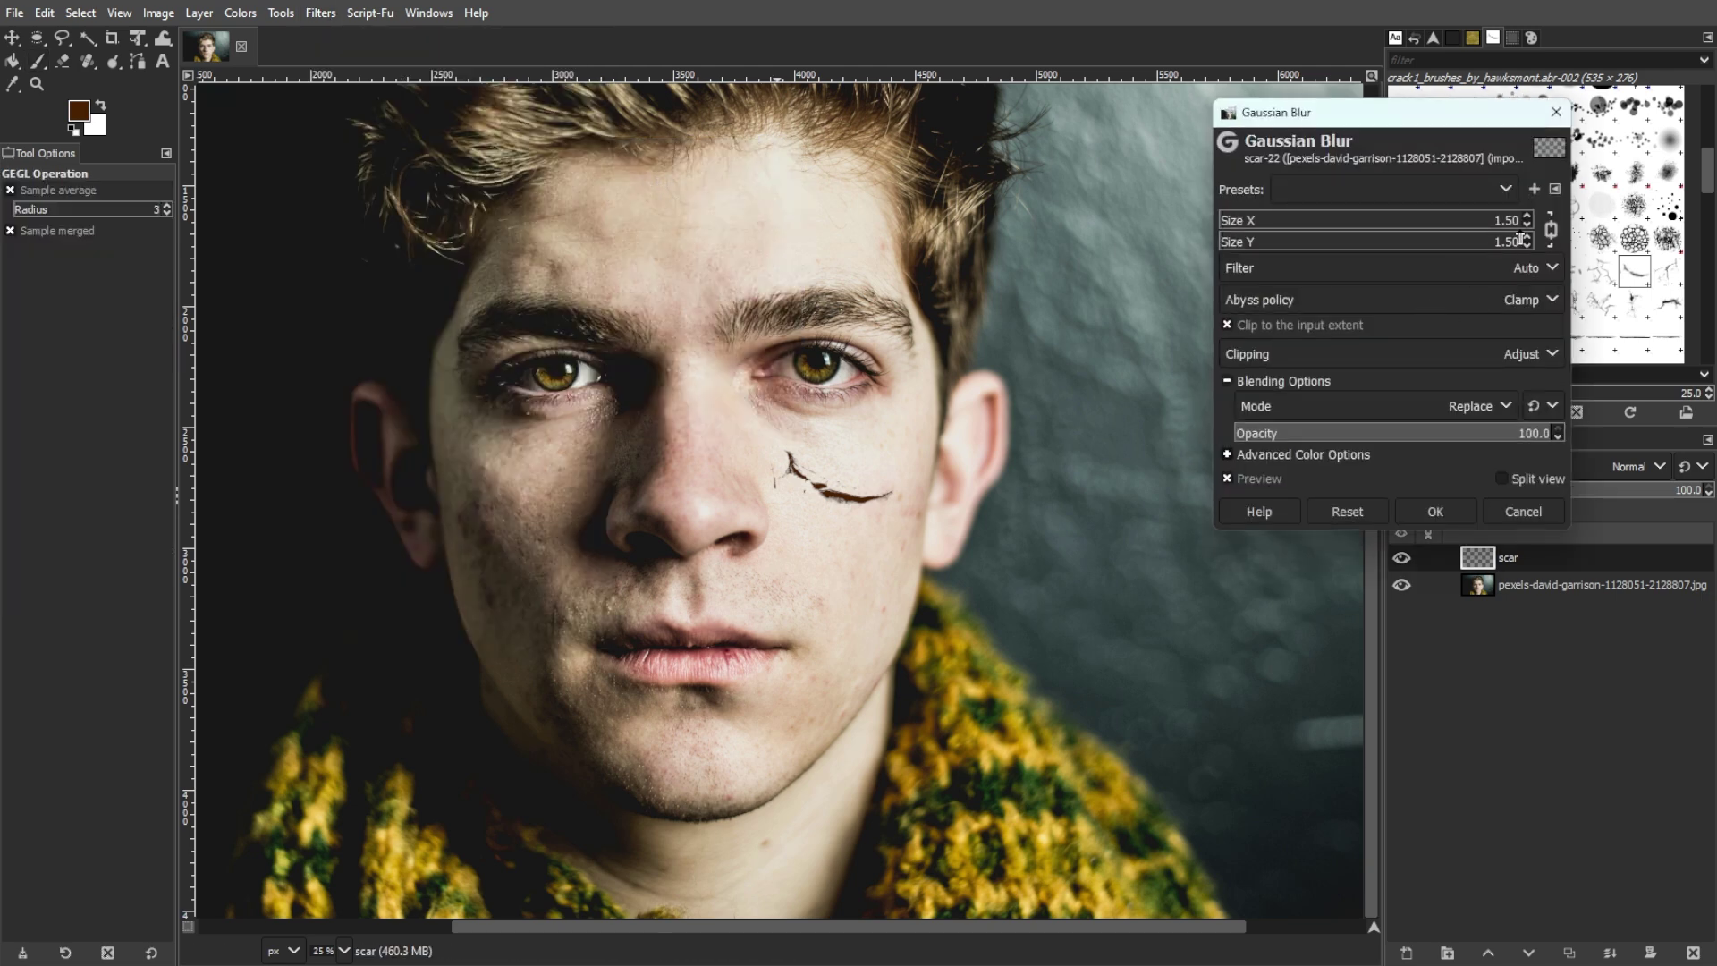
left_click(1435, 511)
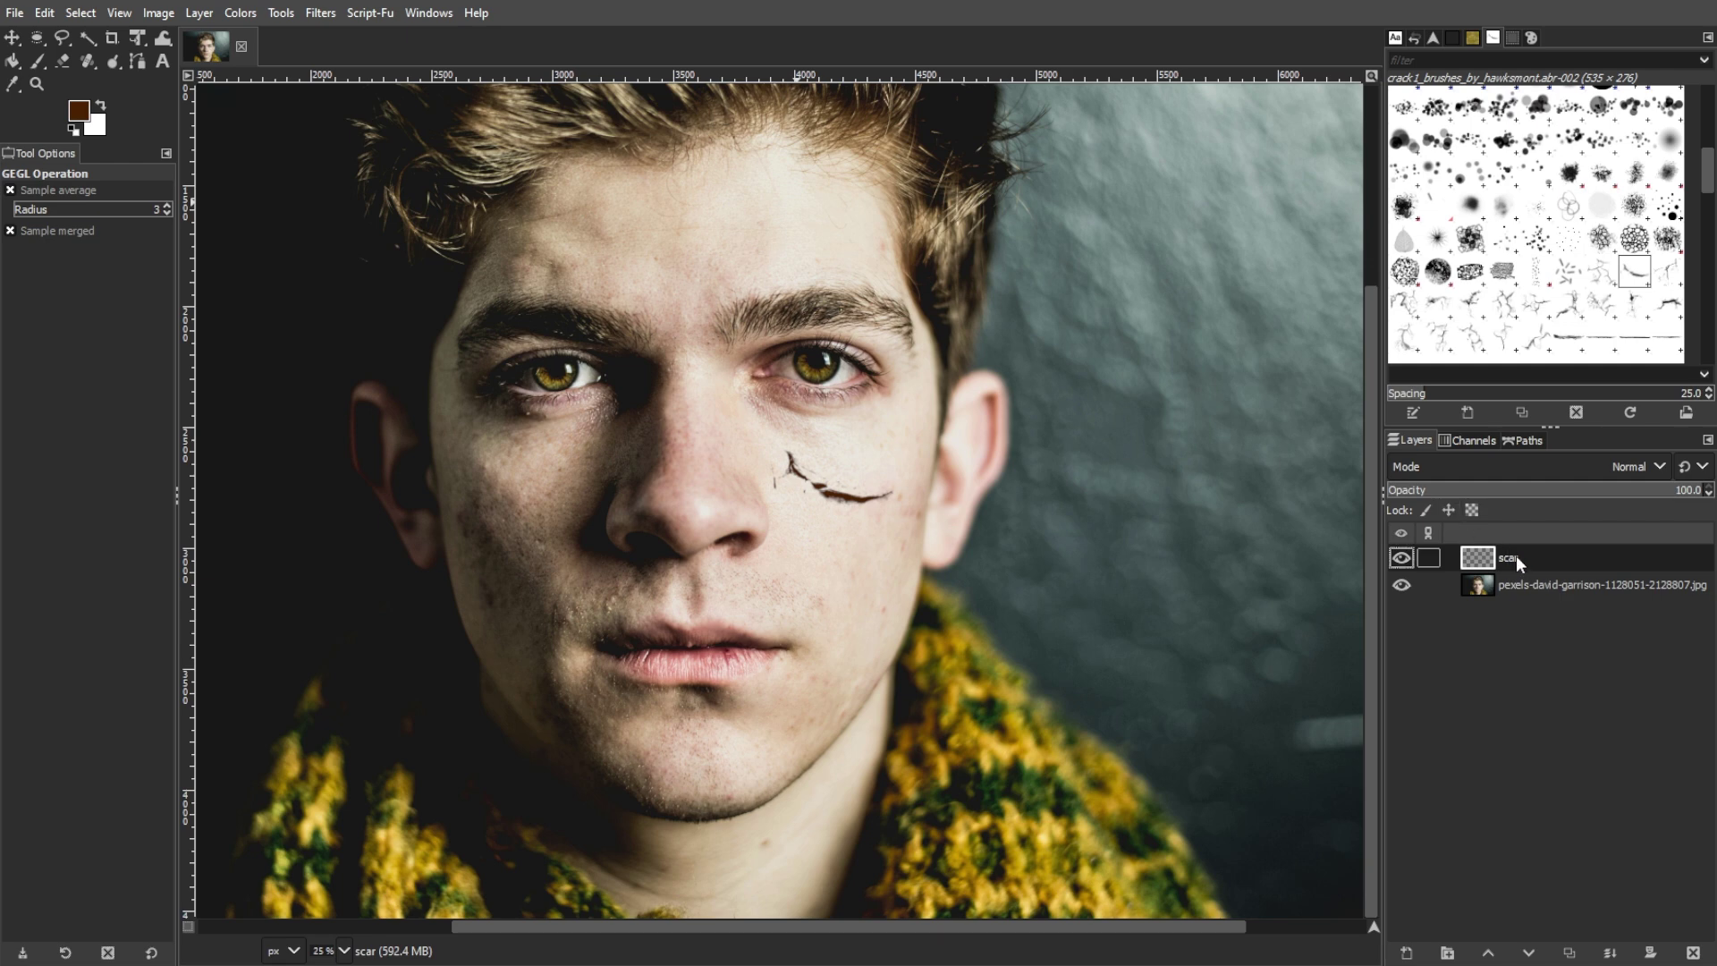
- Duplicate the scar layer and give the copy a 5 px Gaussian blur
key("shift+ctrl+d")
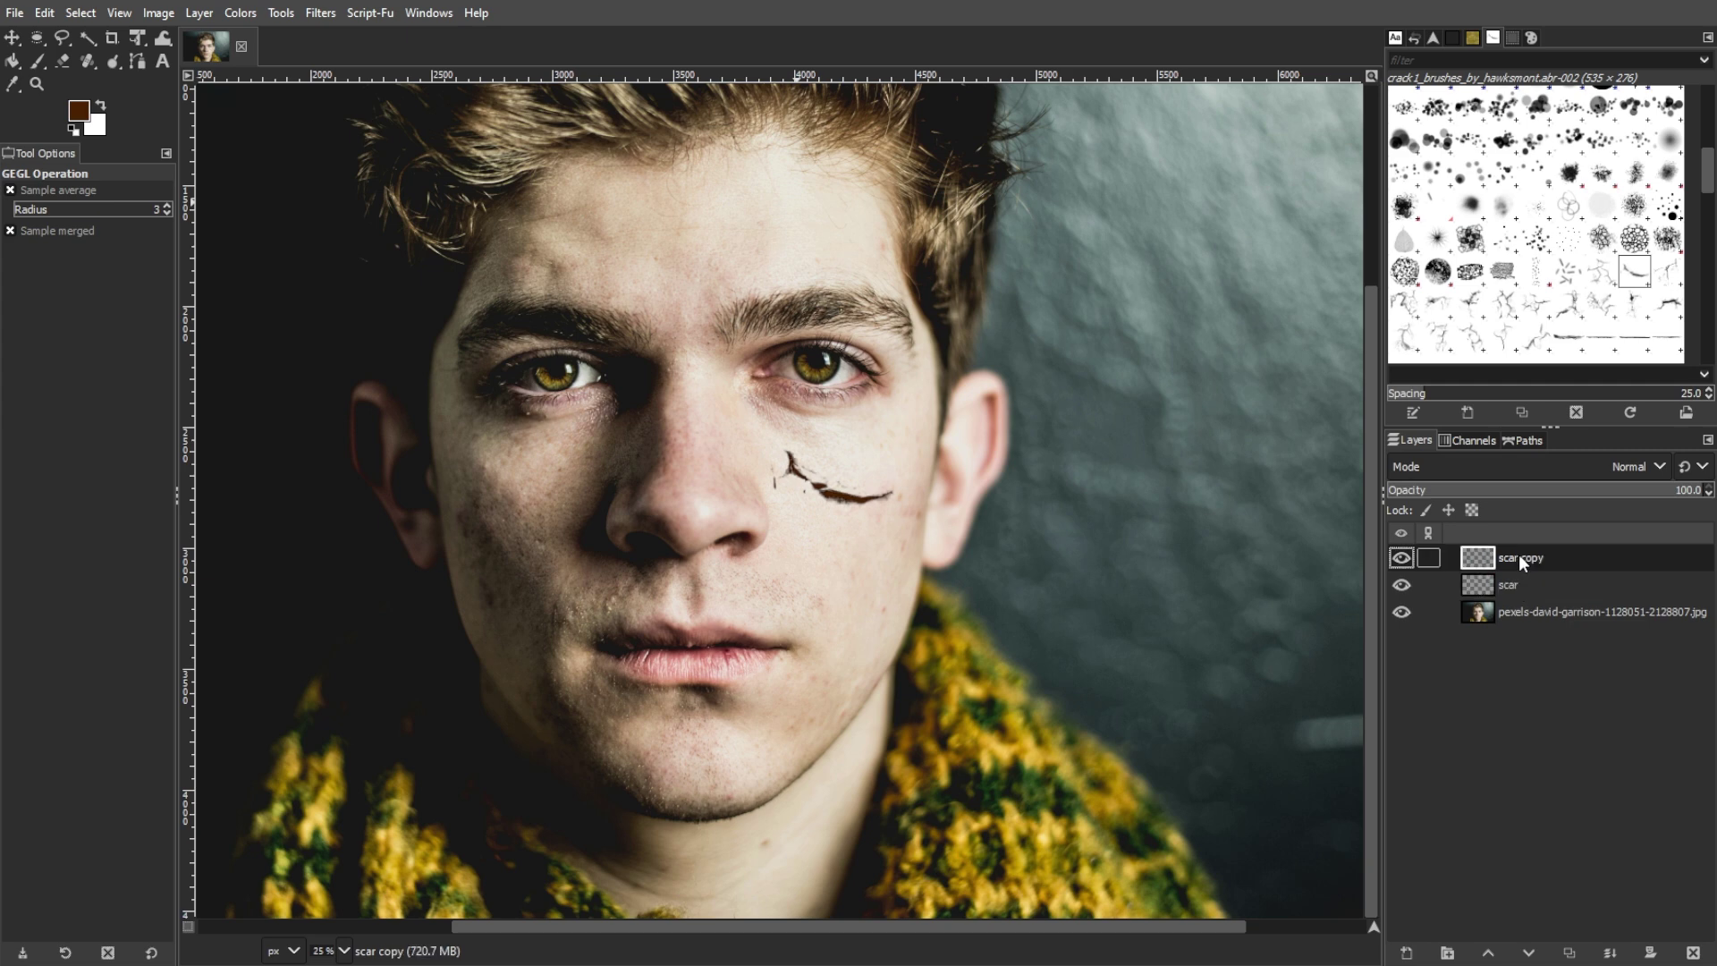
left_click(320, 12)
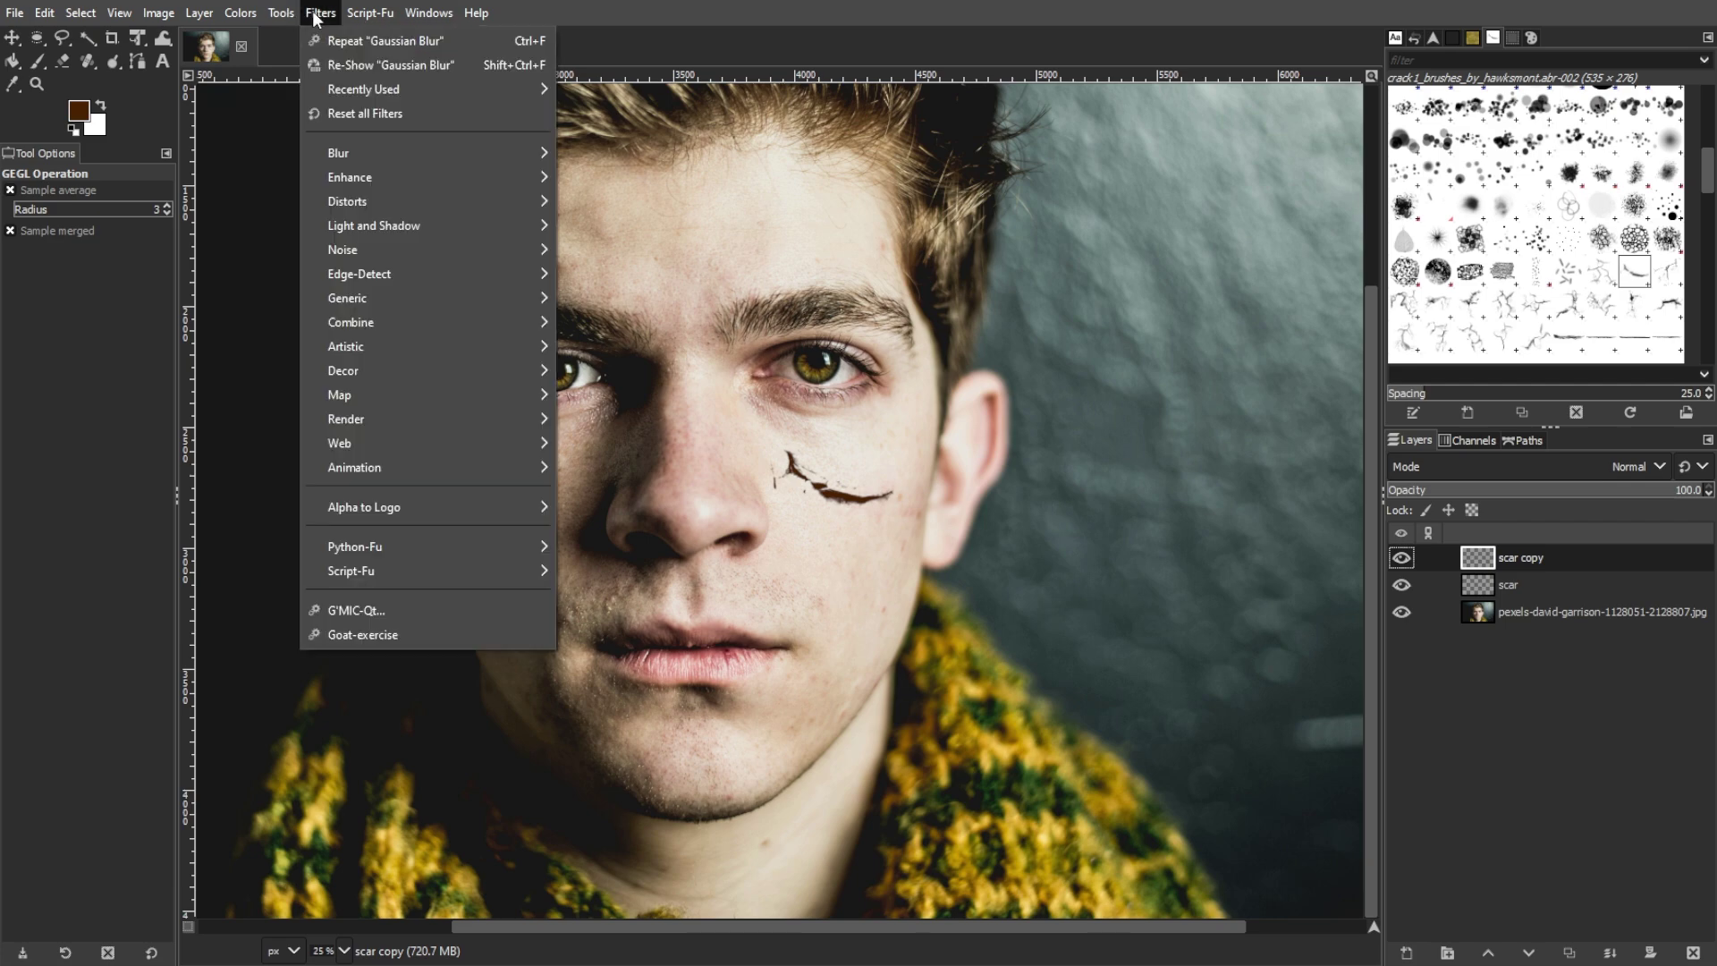
left_click(617, 174)
type("5")
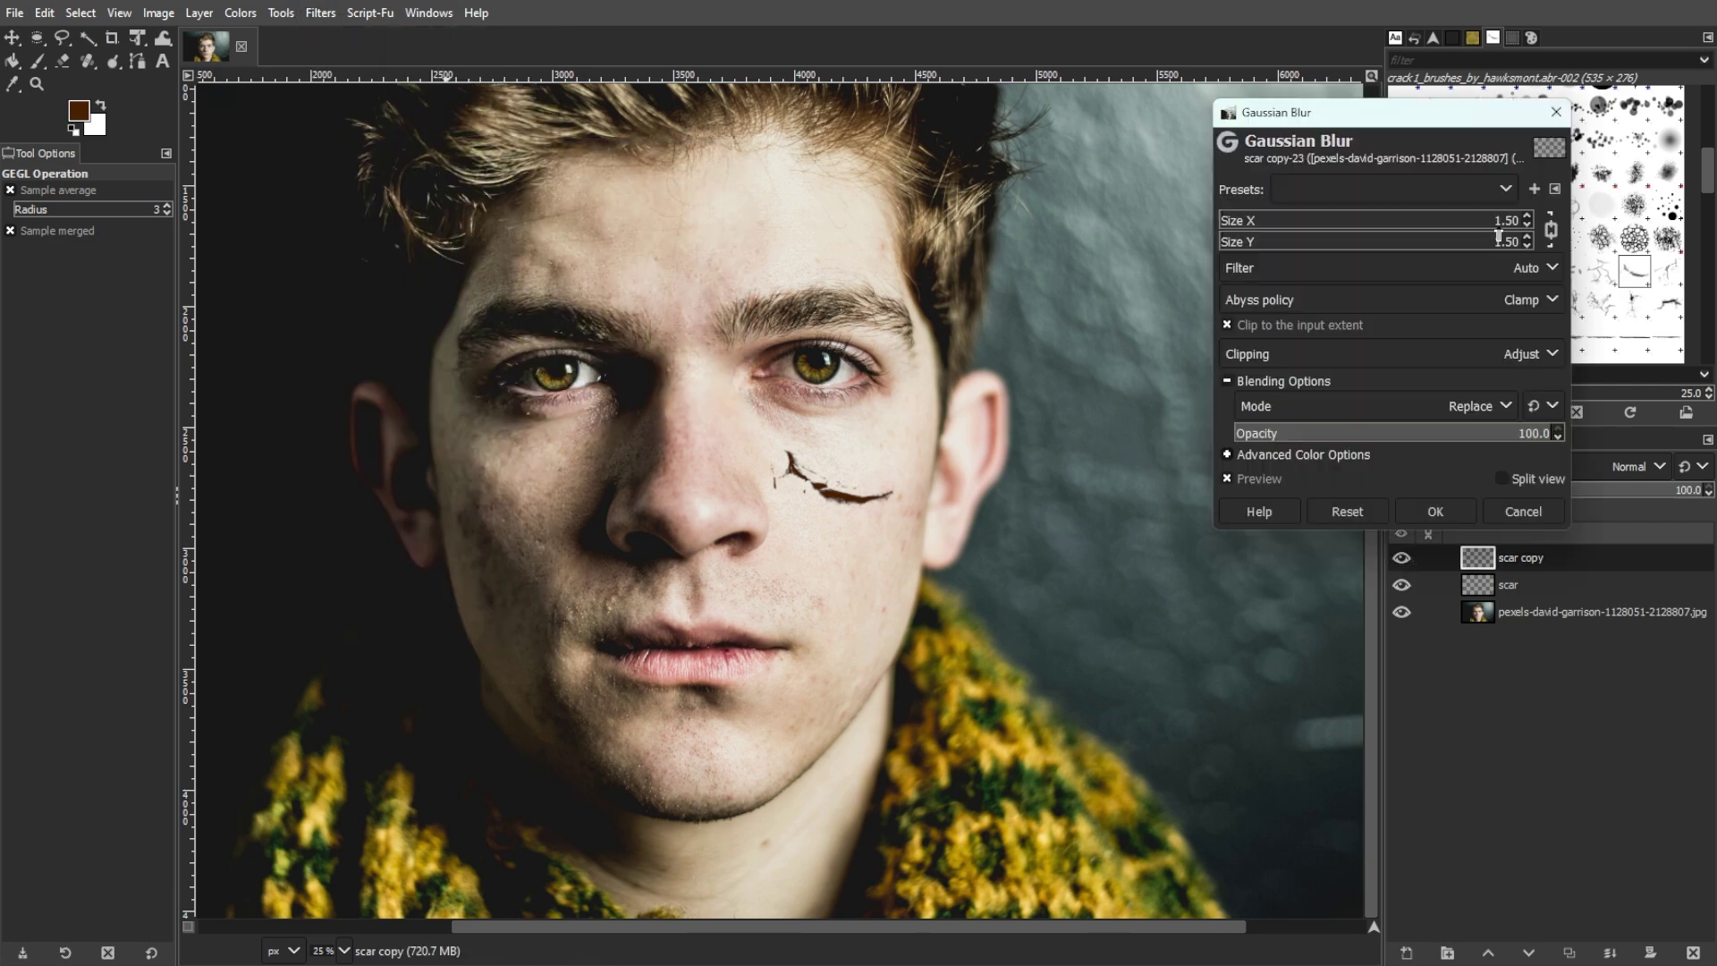
left_click(1435, 512)
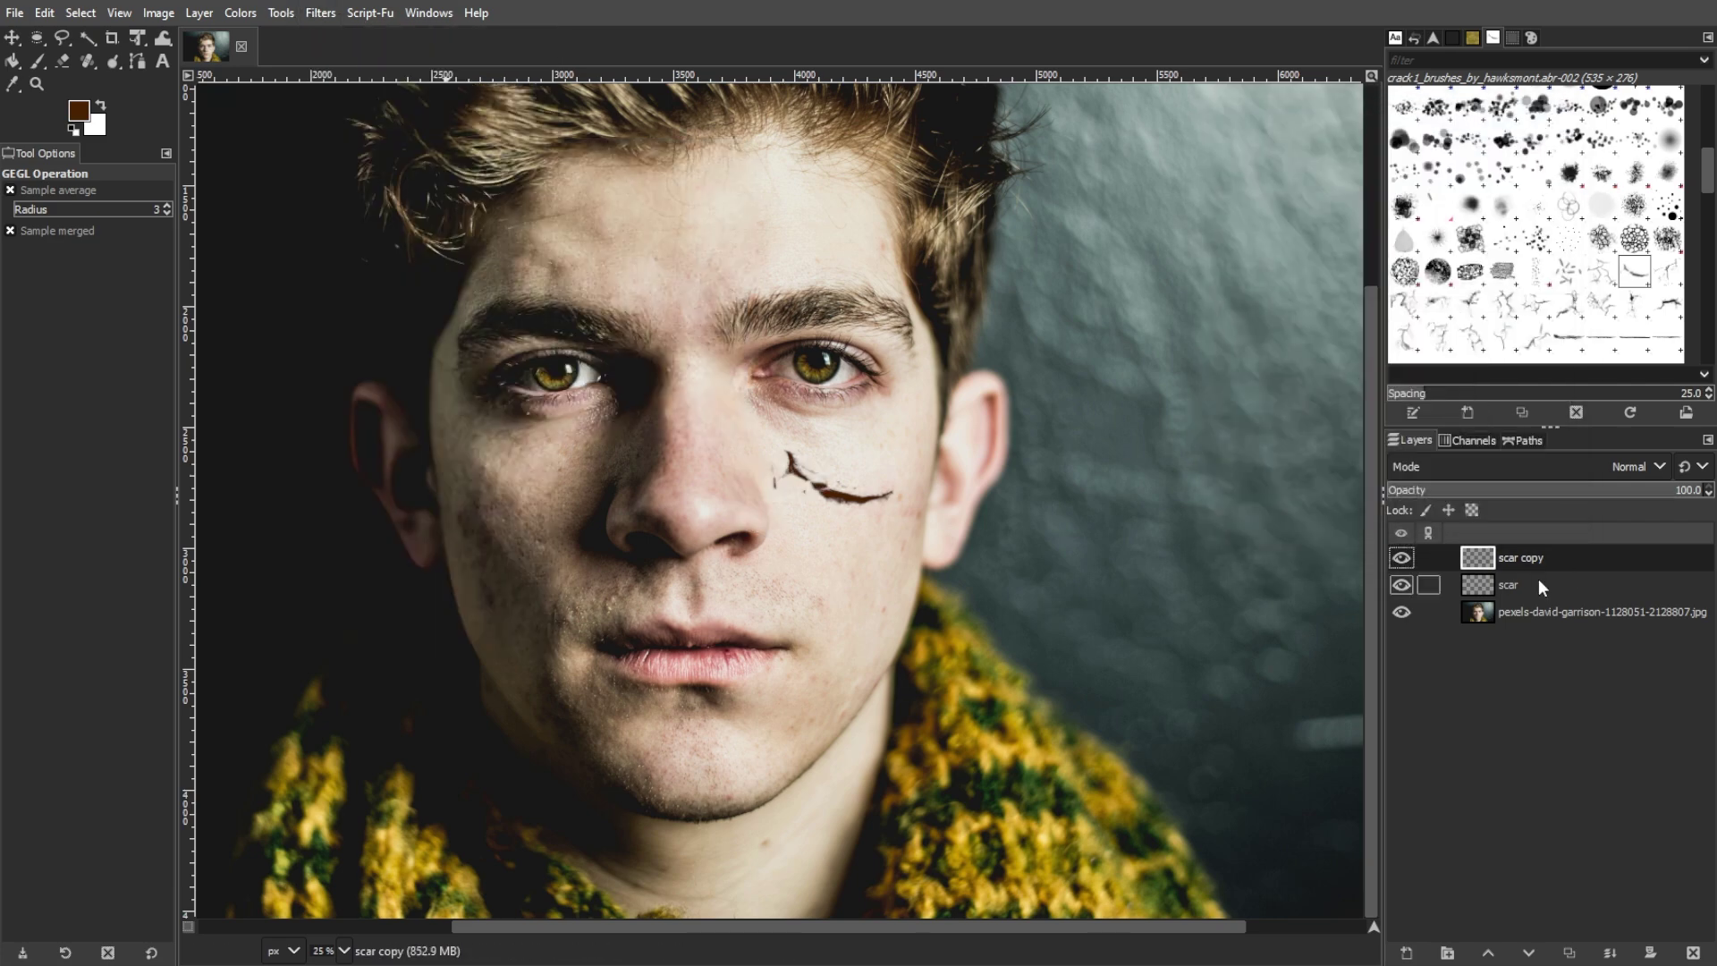
left_click(1519, 588)
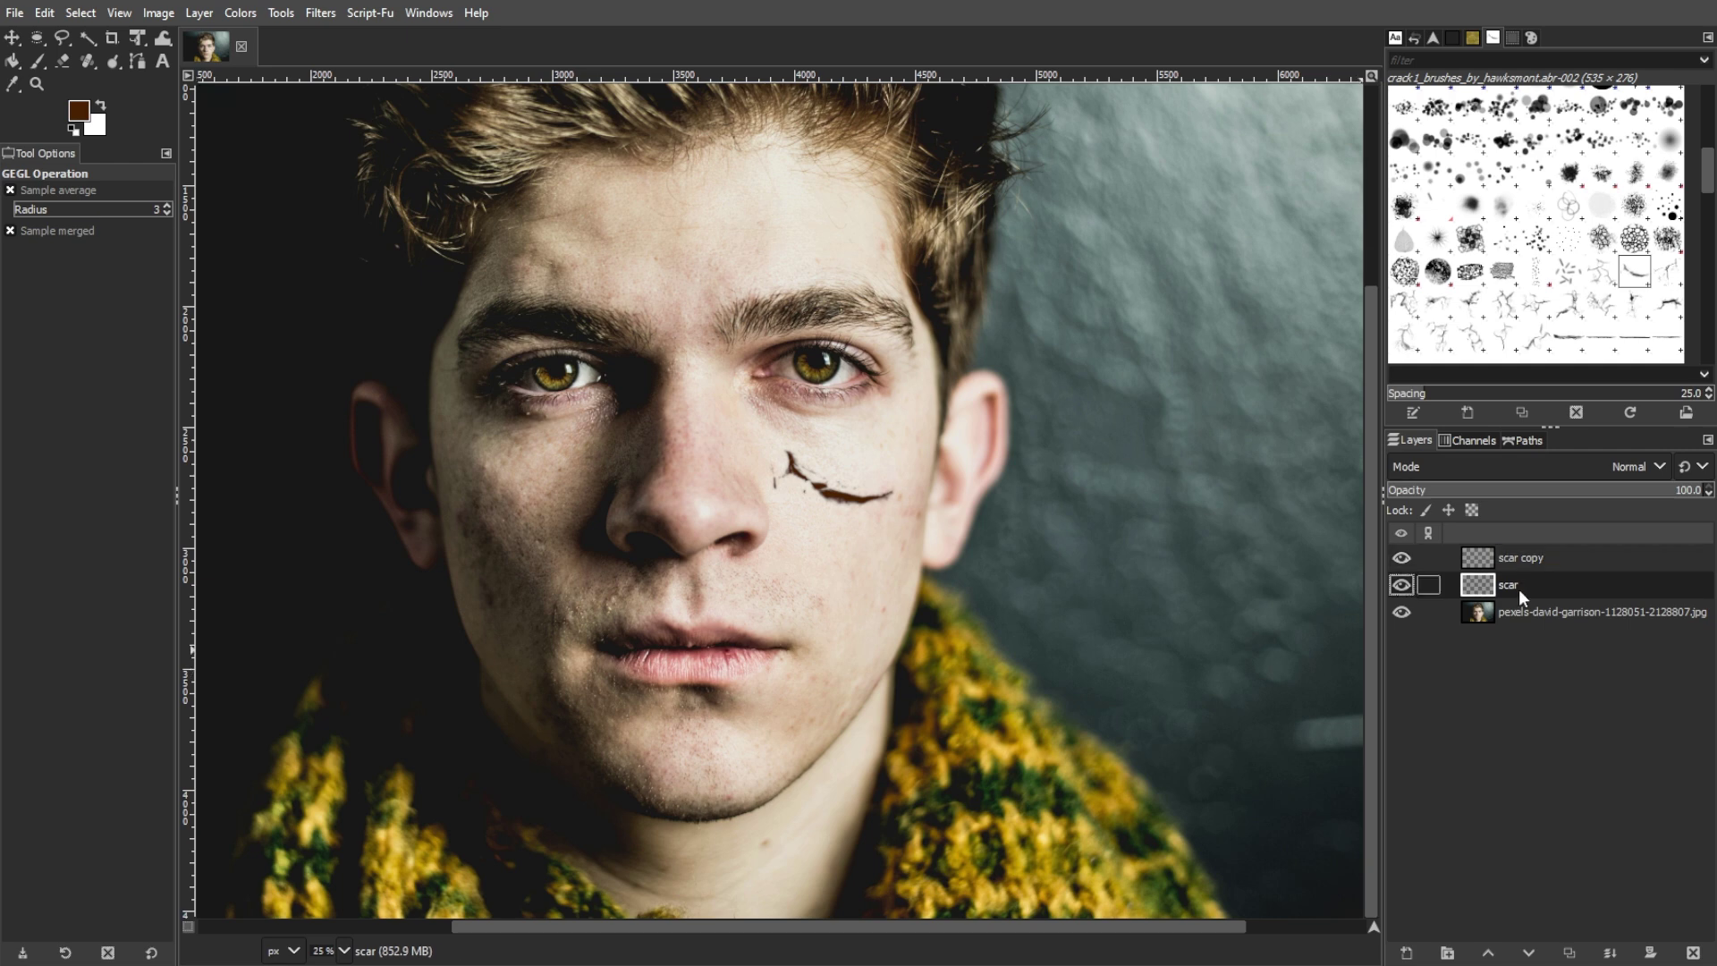
- Make a second scar duplicate with a 10 px Gaussian blur
key("shift+ctrl+d")
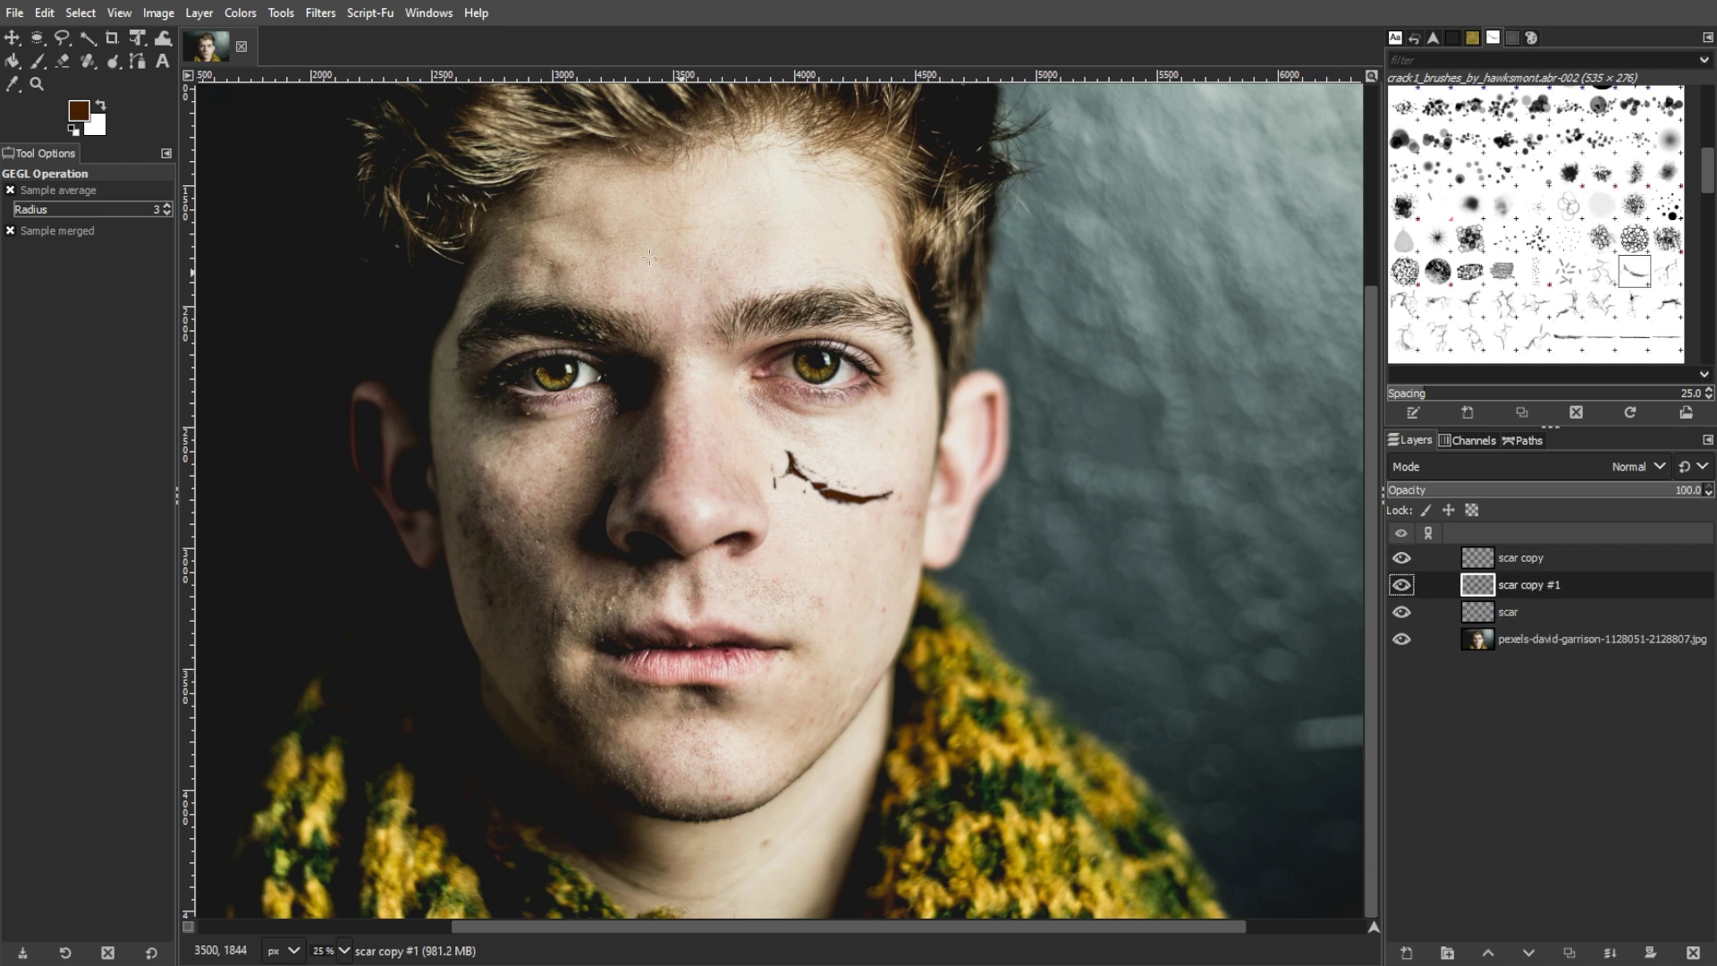
left_click(320, 12)
mouse_move(369, 157)
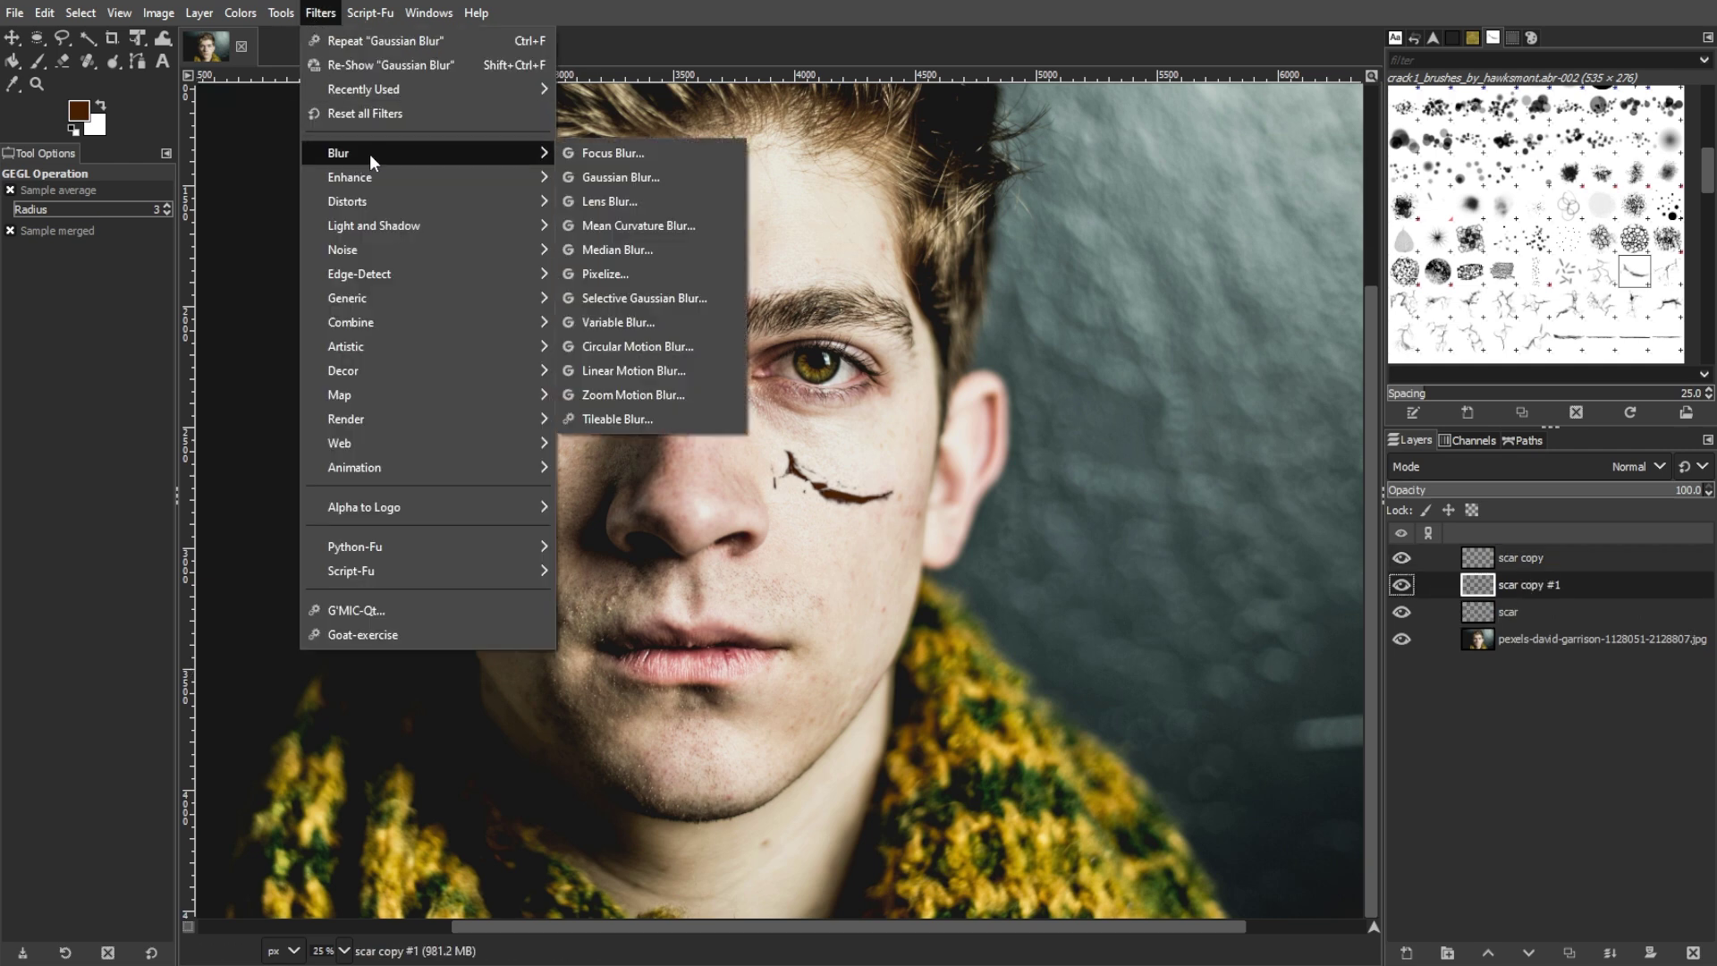
left_click(592, 179)
triple_click(1496, 224)
type("10")
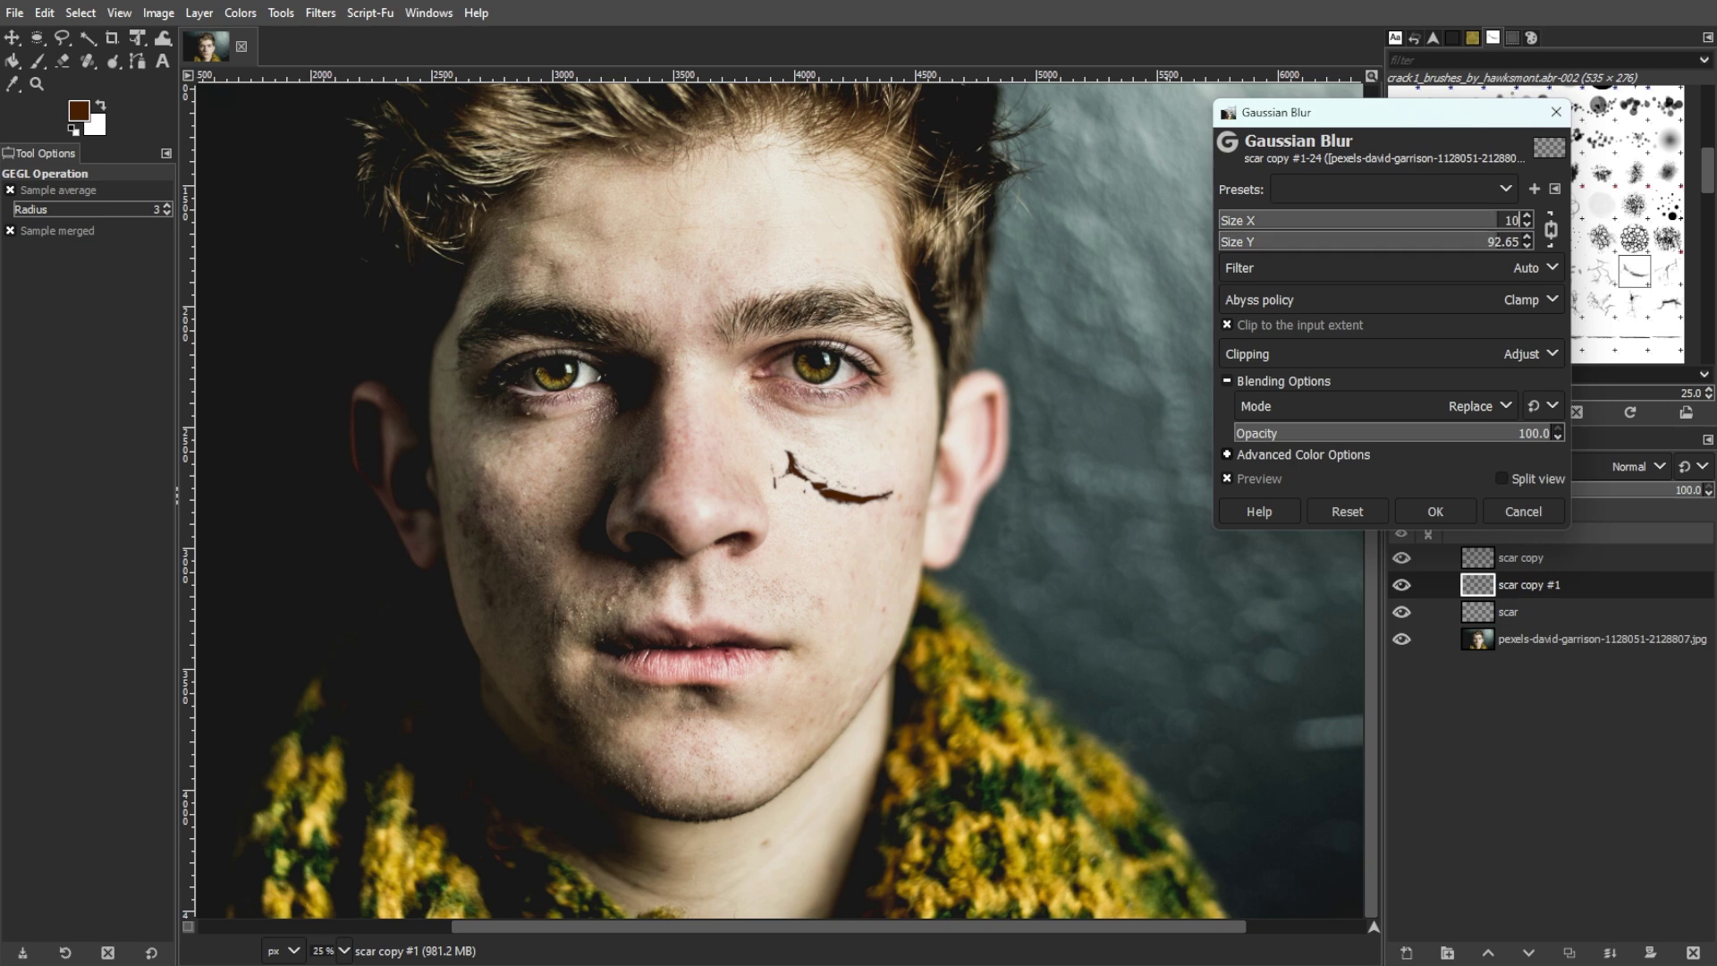
key("Tab")
left_click(1435, 508)
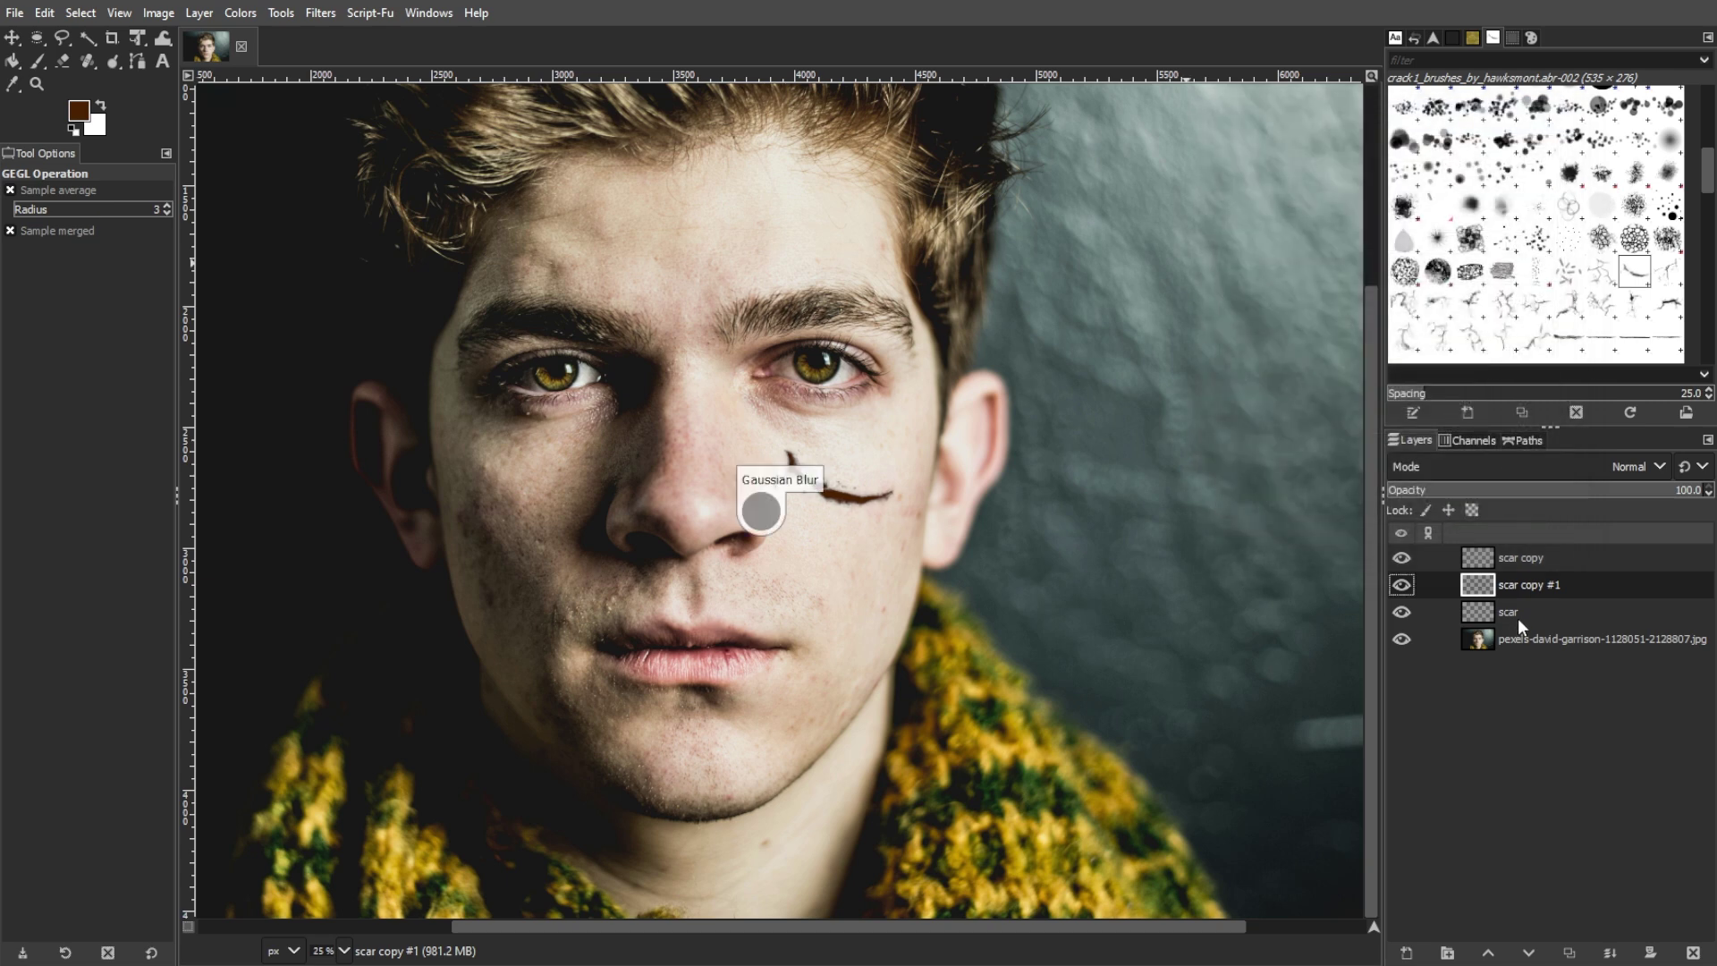
left_click(1520, 614)
- Make a third scar duplicate with a 15 px Gaussian blur
key("shift+ctrl+d")
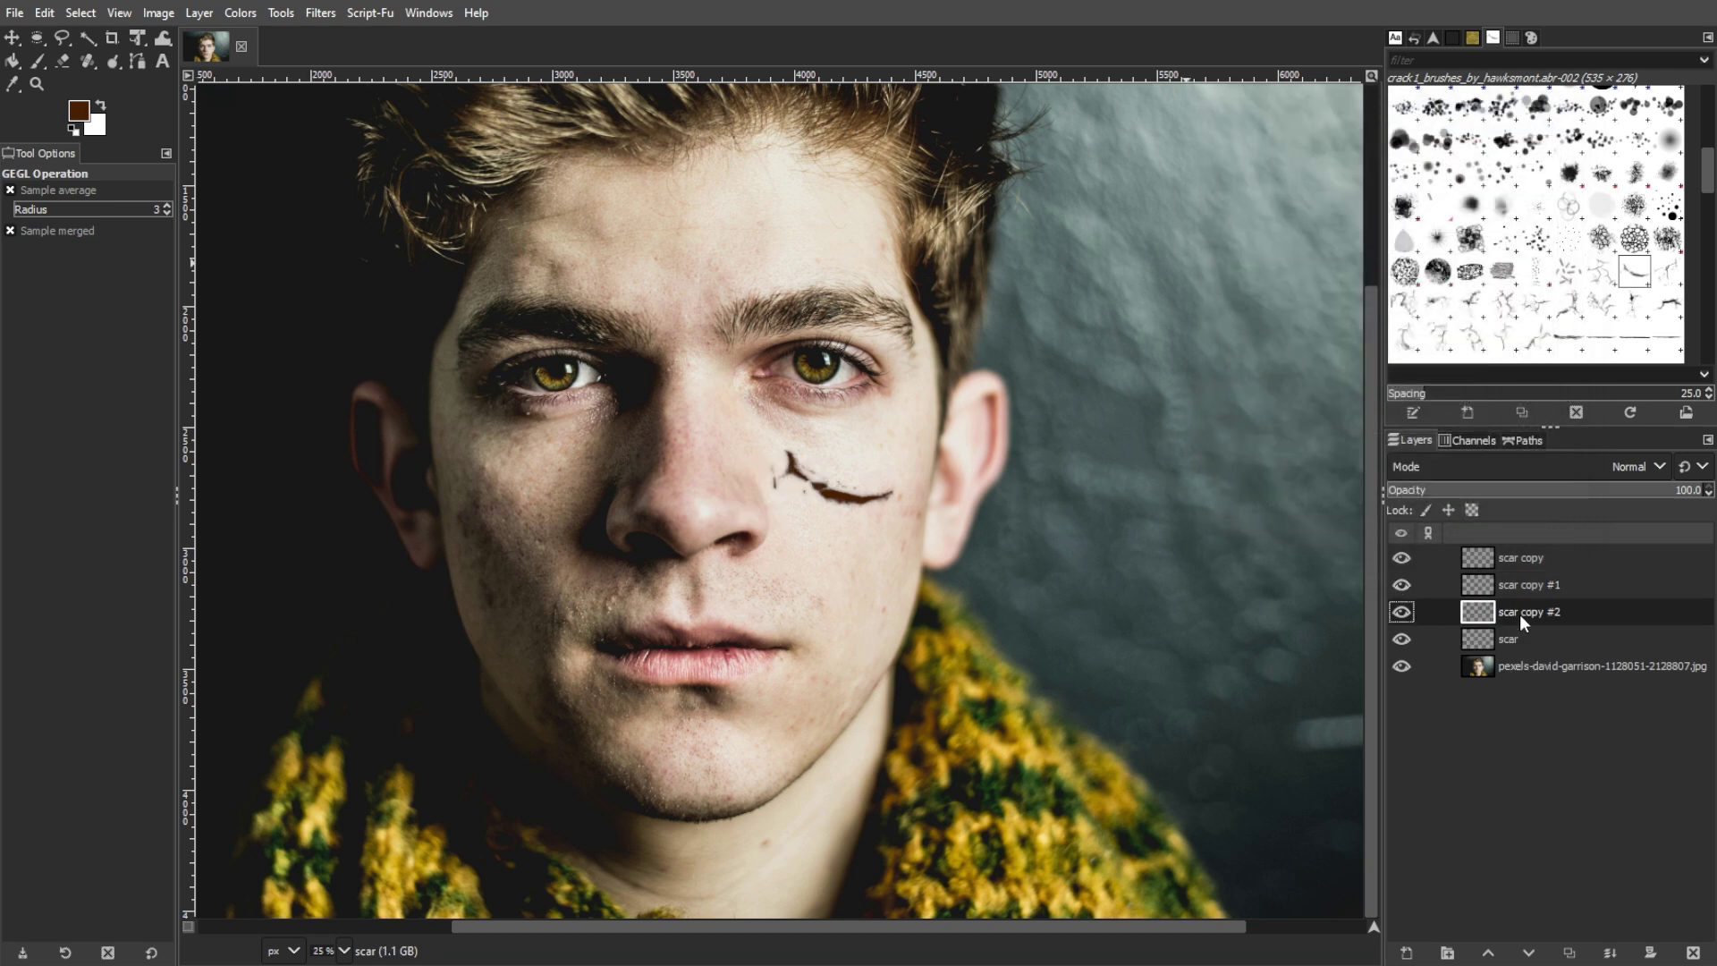
left_click(321, 12)
mouse_move(340, 154)
left_click(640, 178)
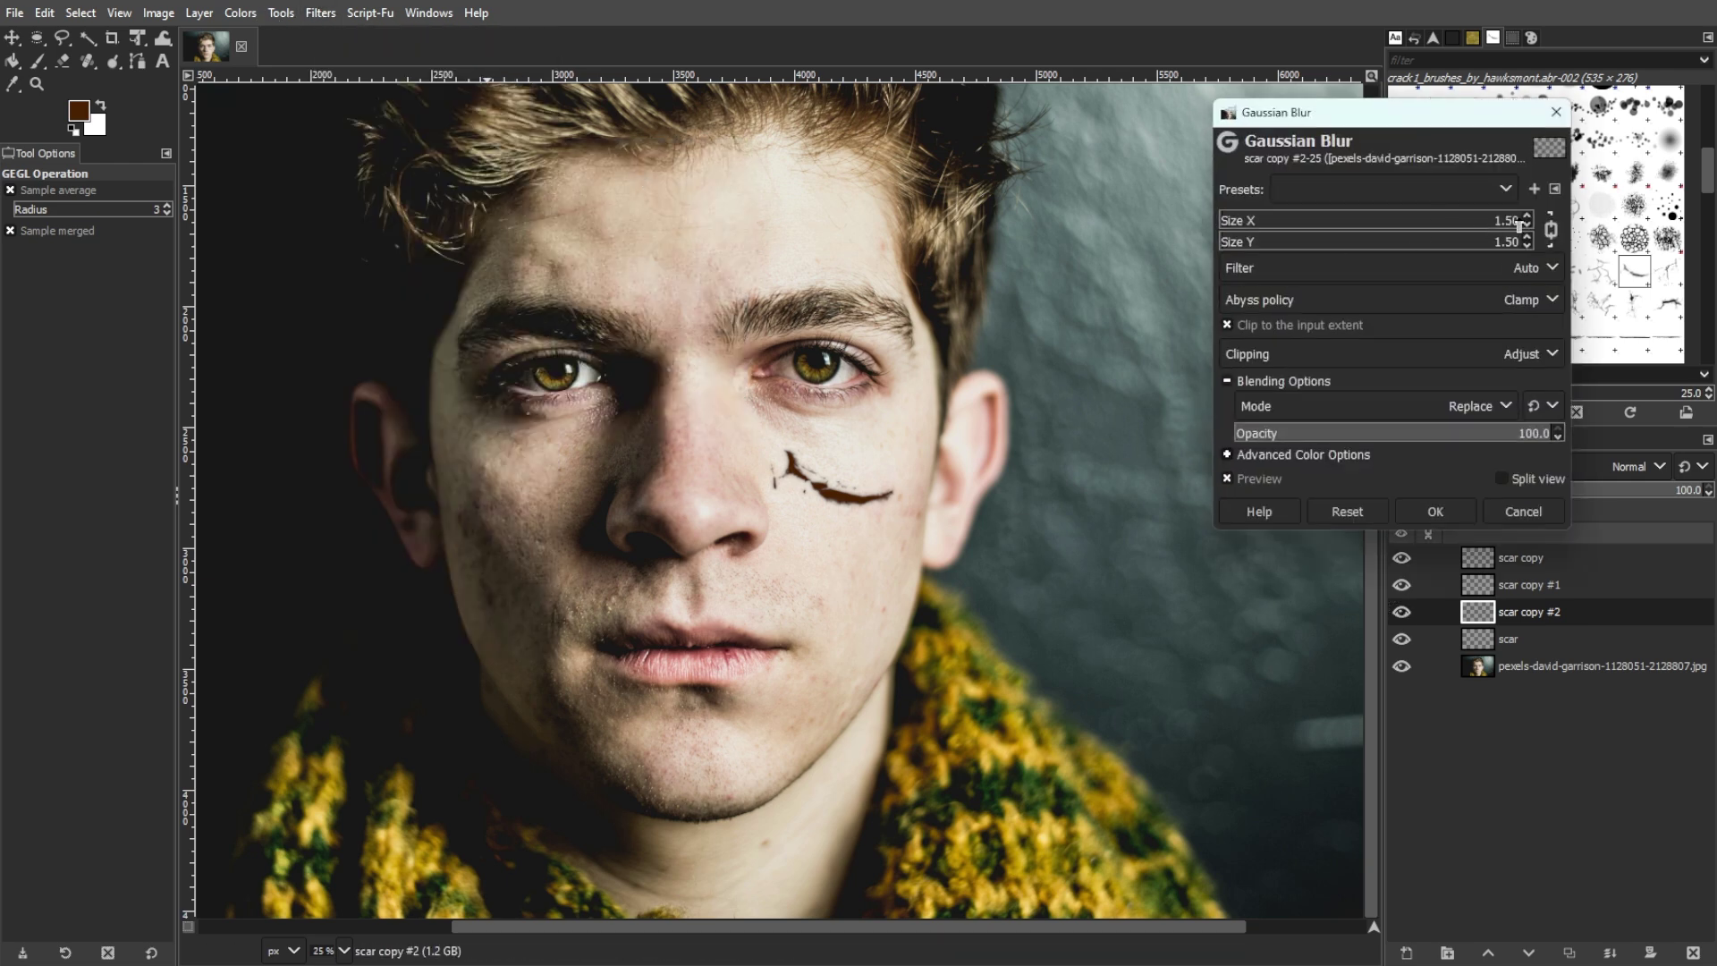
left_click(1440, 220)
type("15")
key("Return")
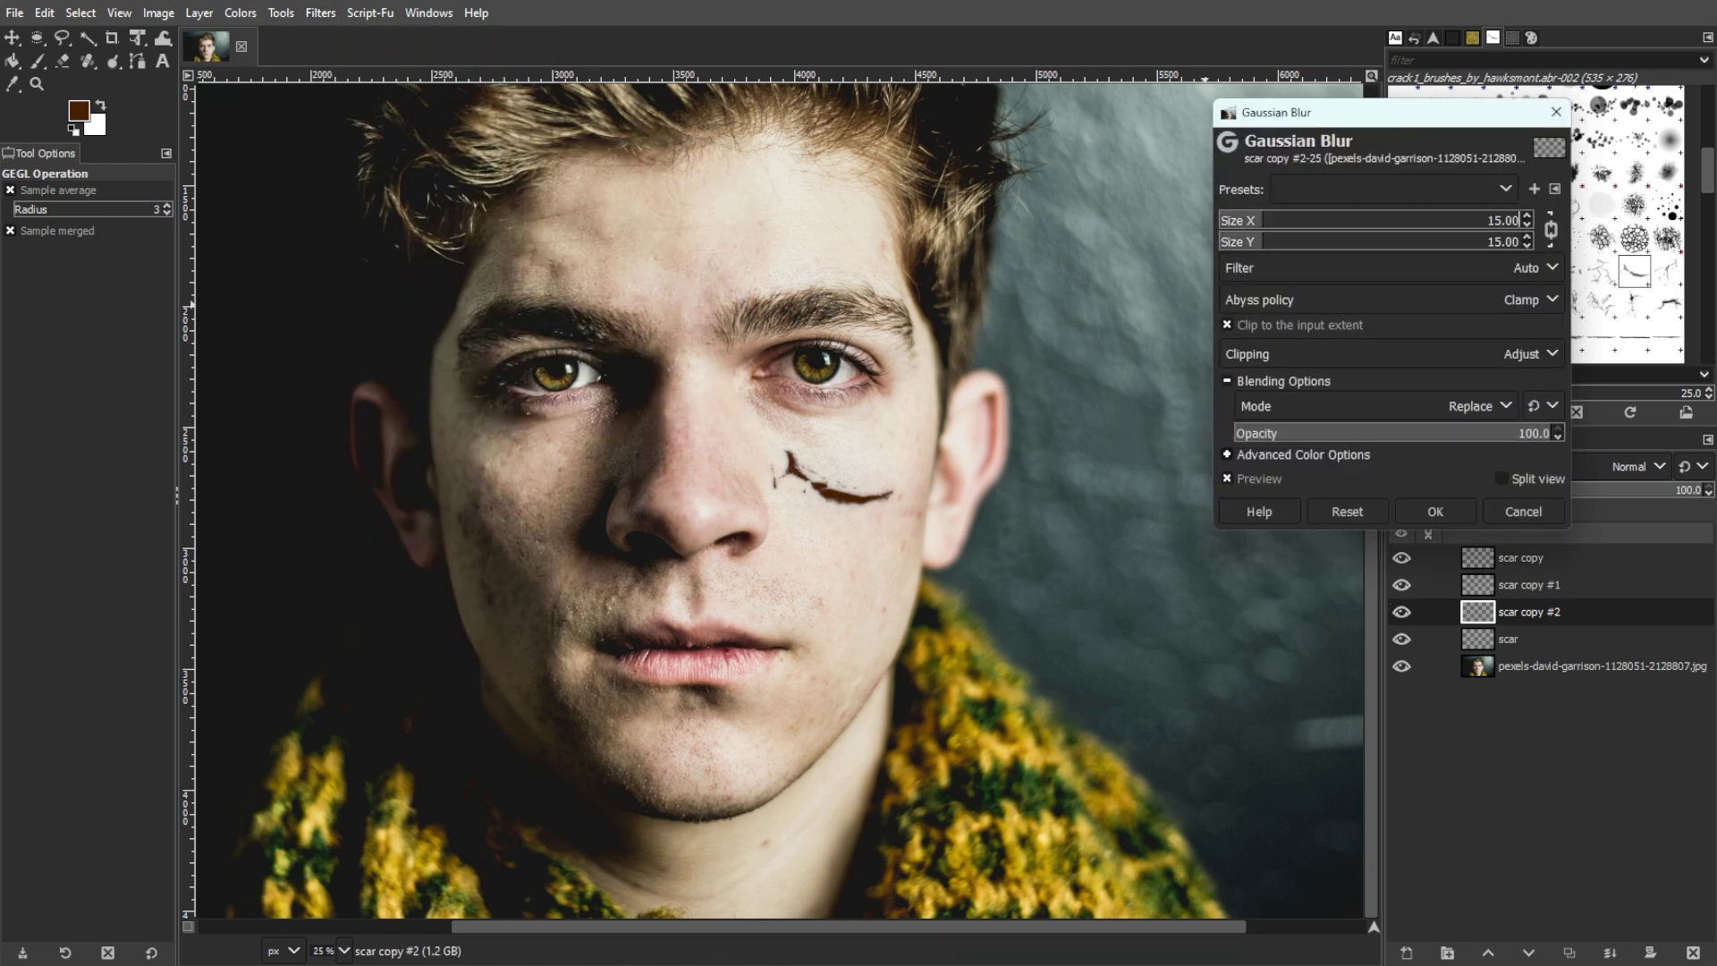
left_click(1431, 512)
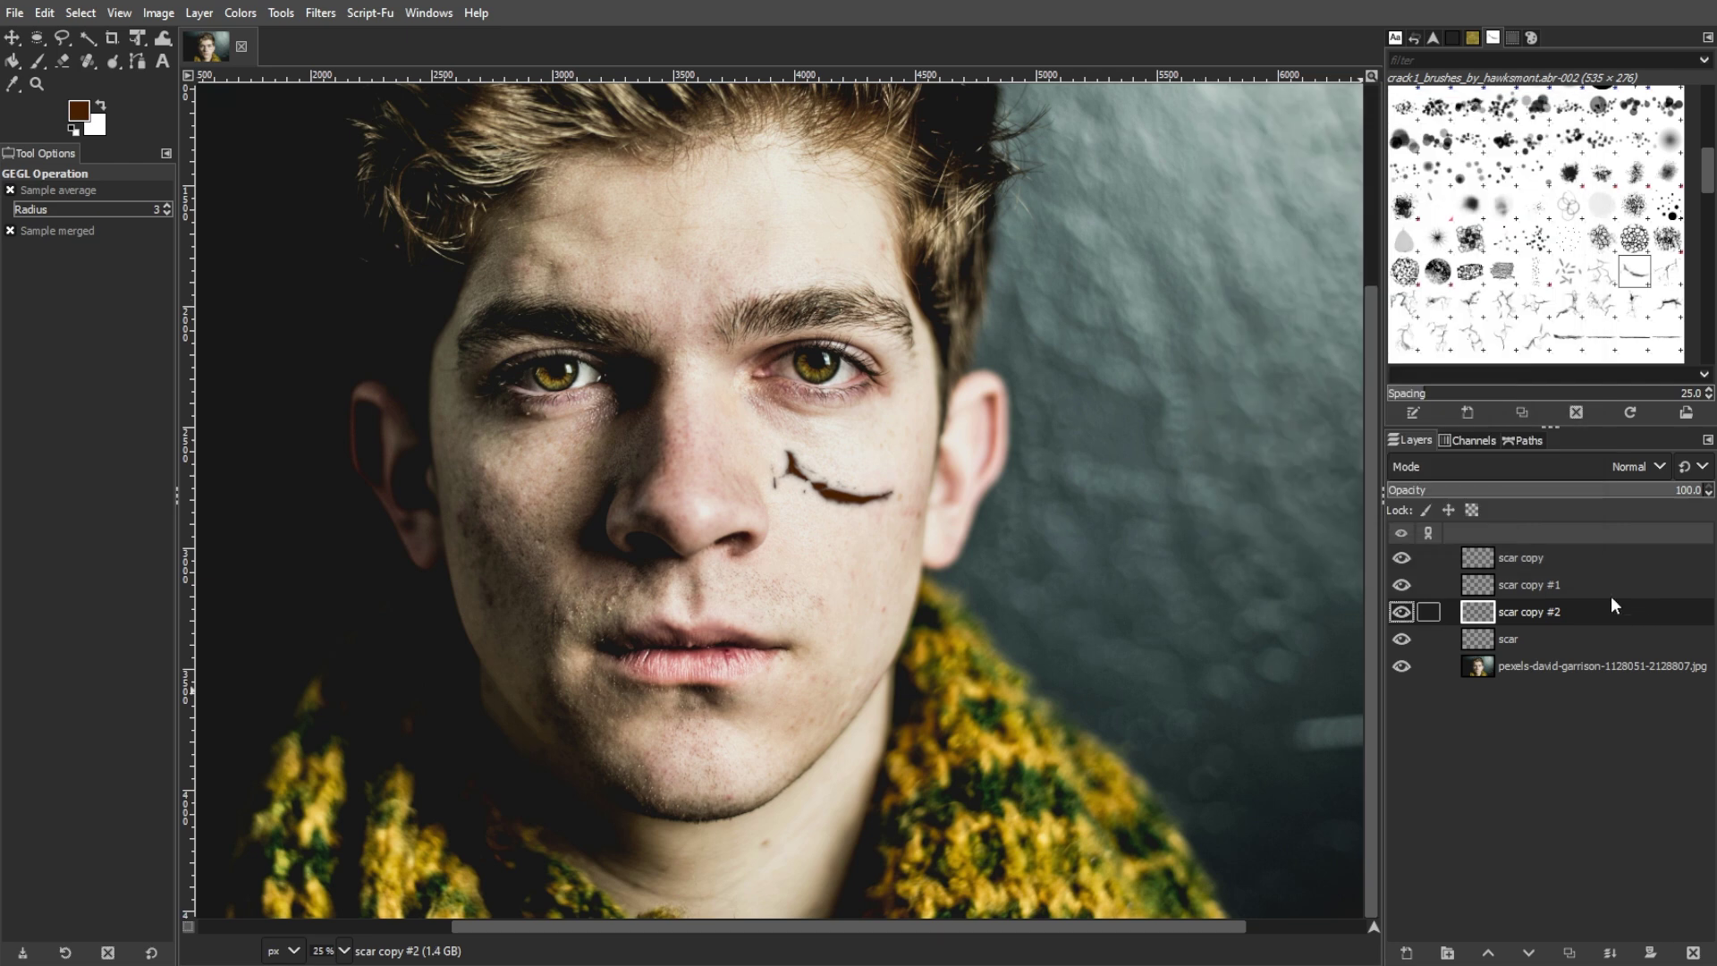
left_click(1508, 557)
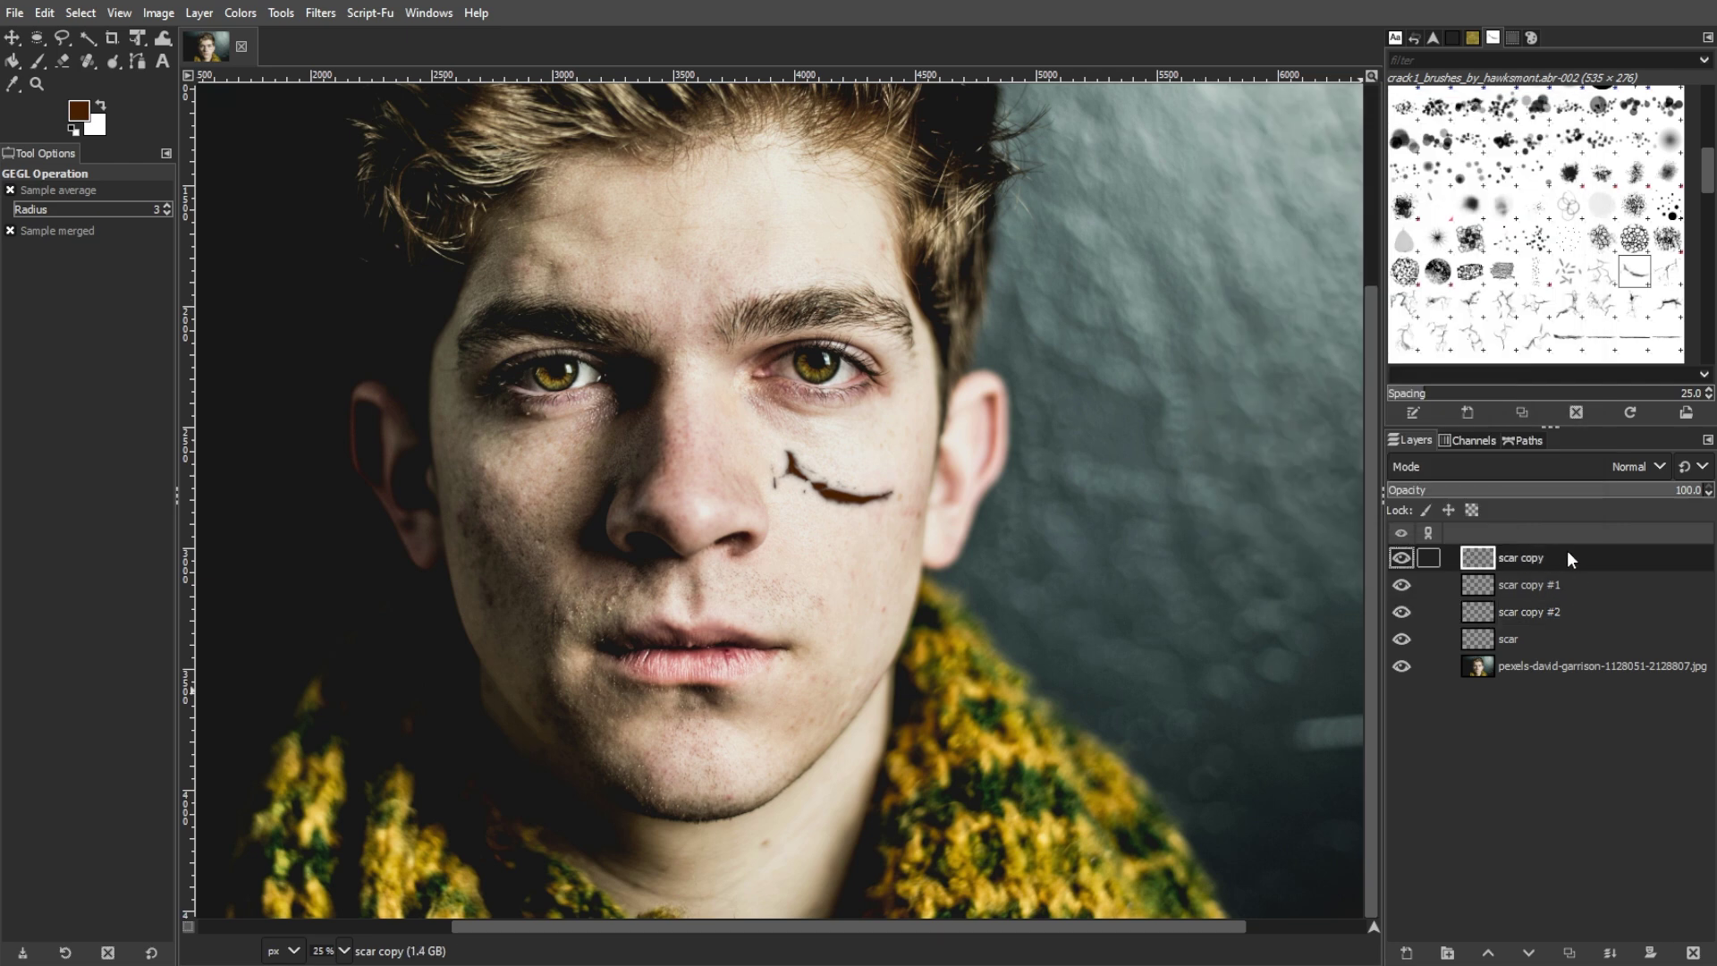
left_click(1607, 952)
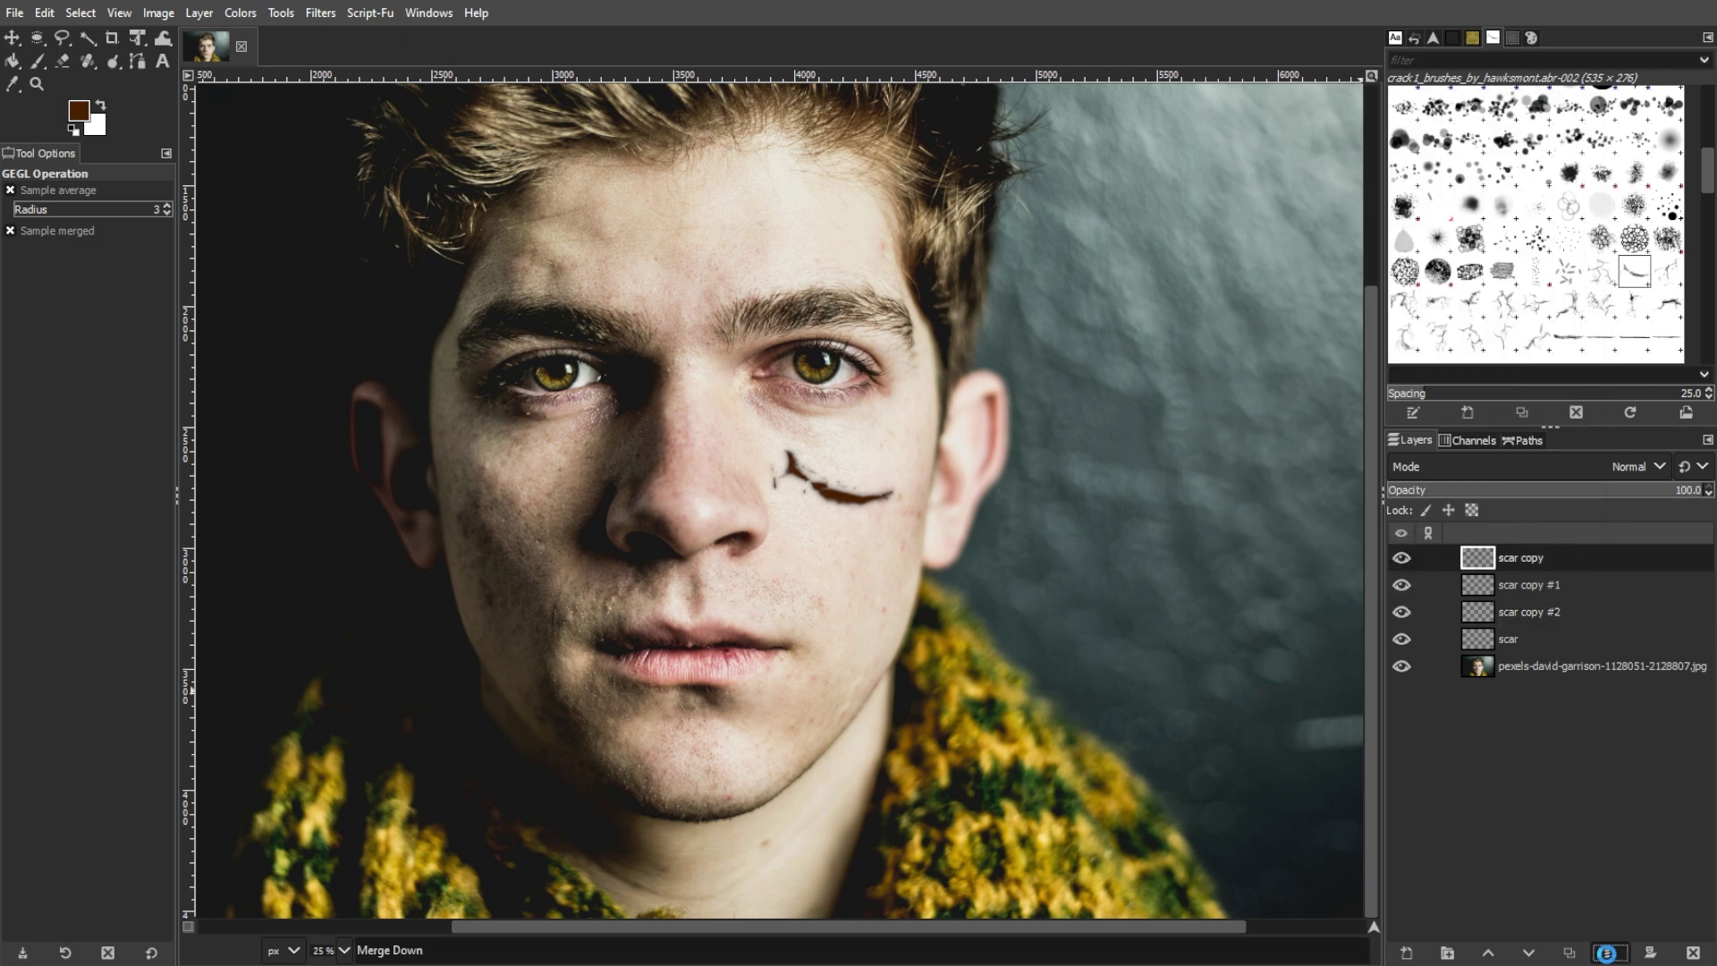
- Merge the remaining scar copies into one scar layer and set it to Burn mode
left_click(1607, 952)
left_click(1607, 952)
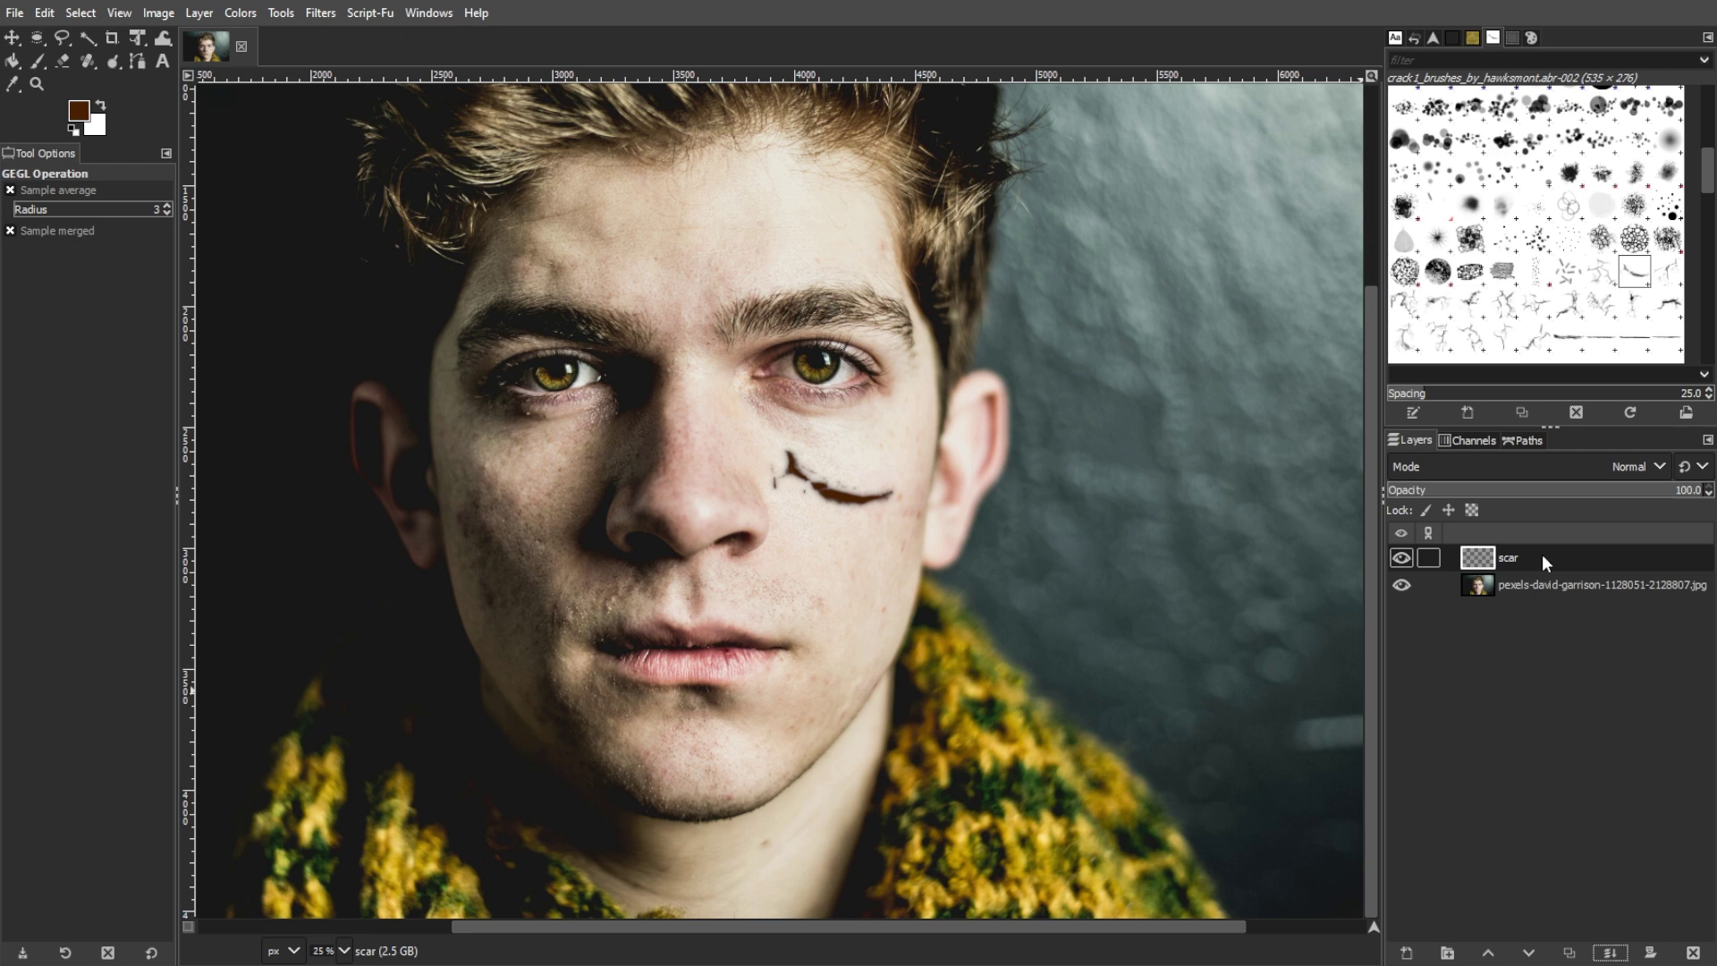
left_click(1557, 464)
left_click(1469, 840)
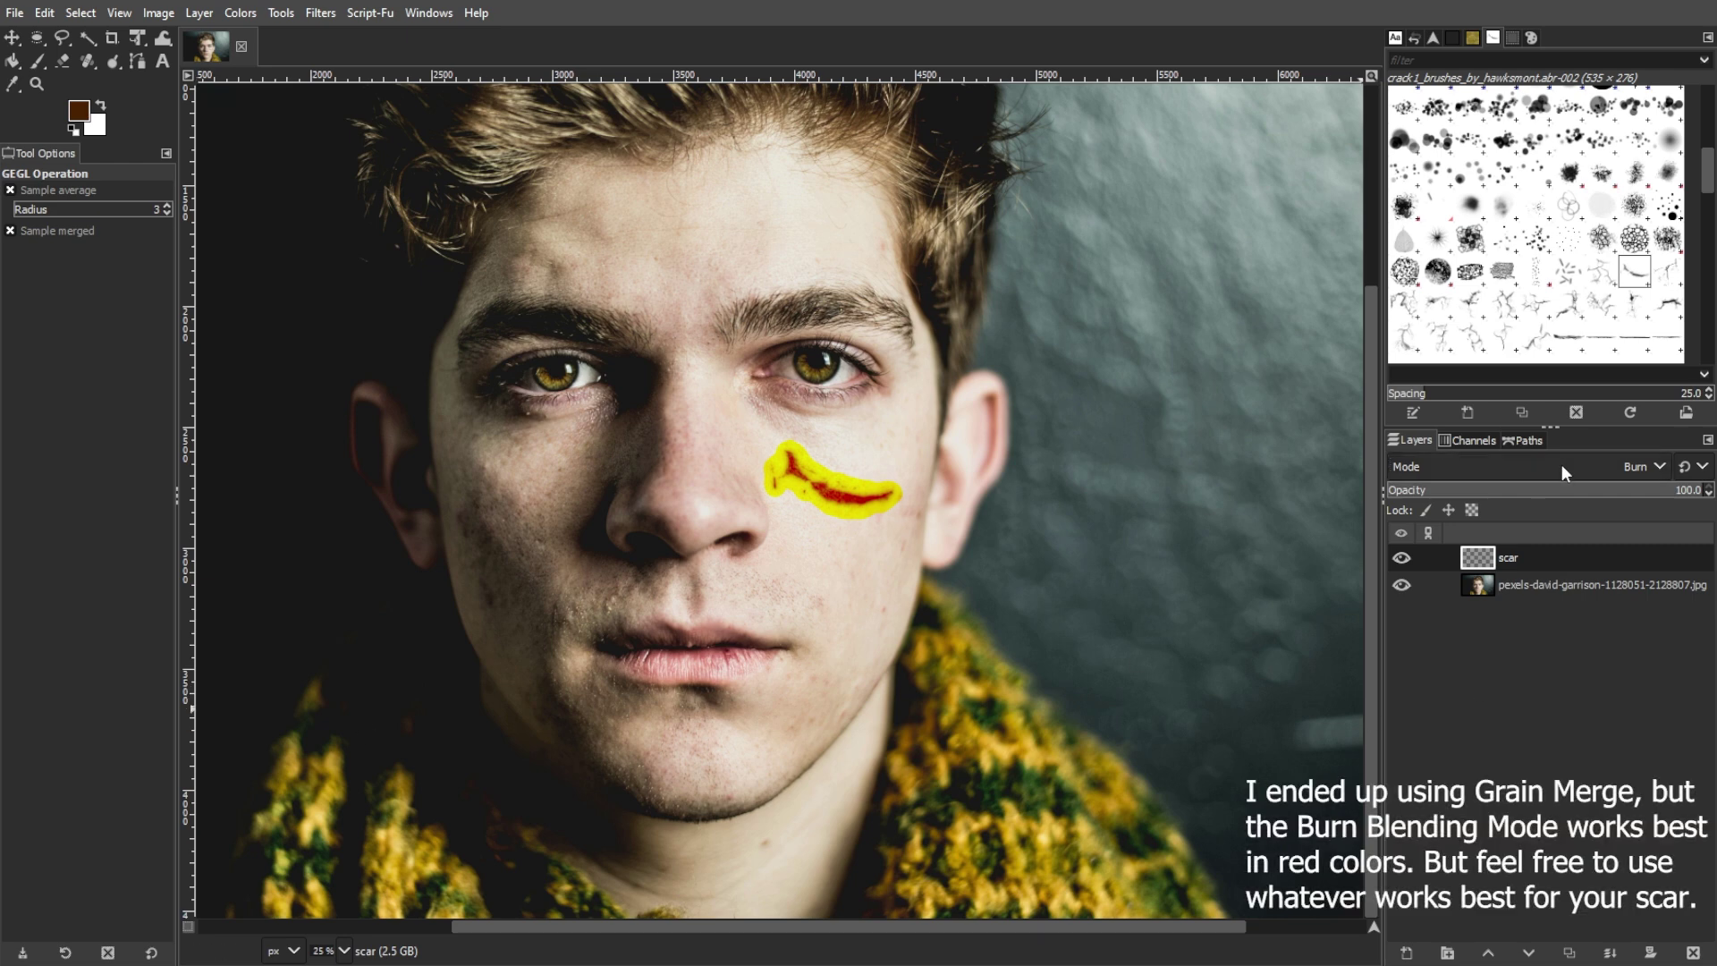
- Set the scar layer to Grain merge mode at 87.2 opacity
mouse_move(1596, 491)
left_mouse_down()
mouse_move(1628, 494)
mouse_move(1614, 496)
left_mouse_up()
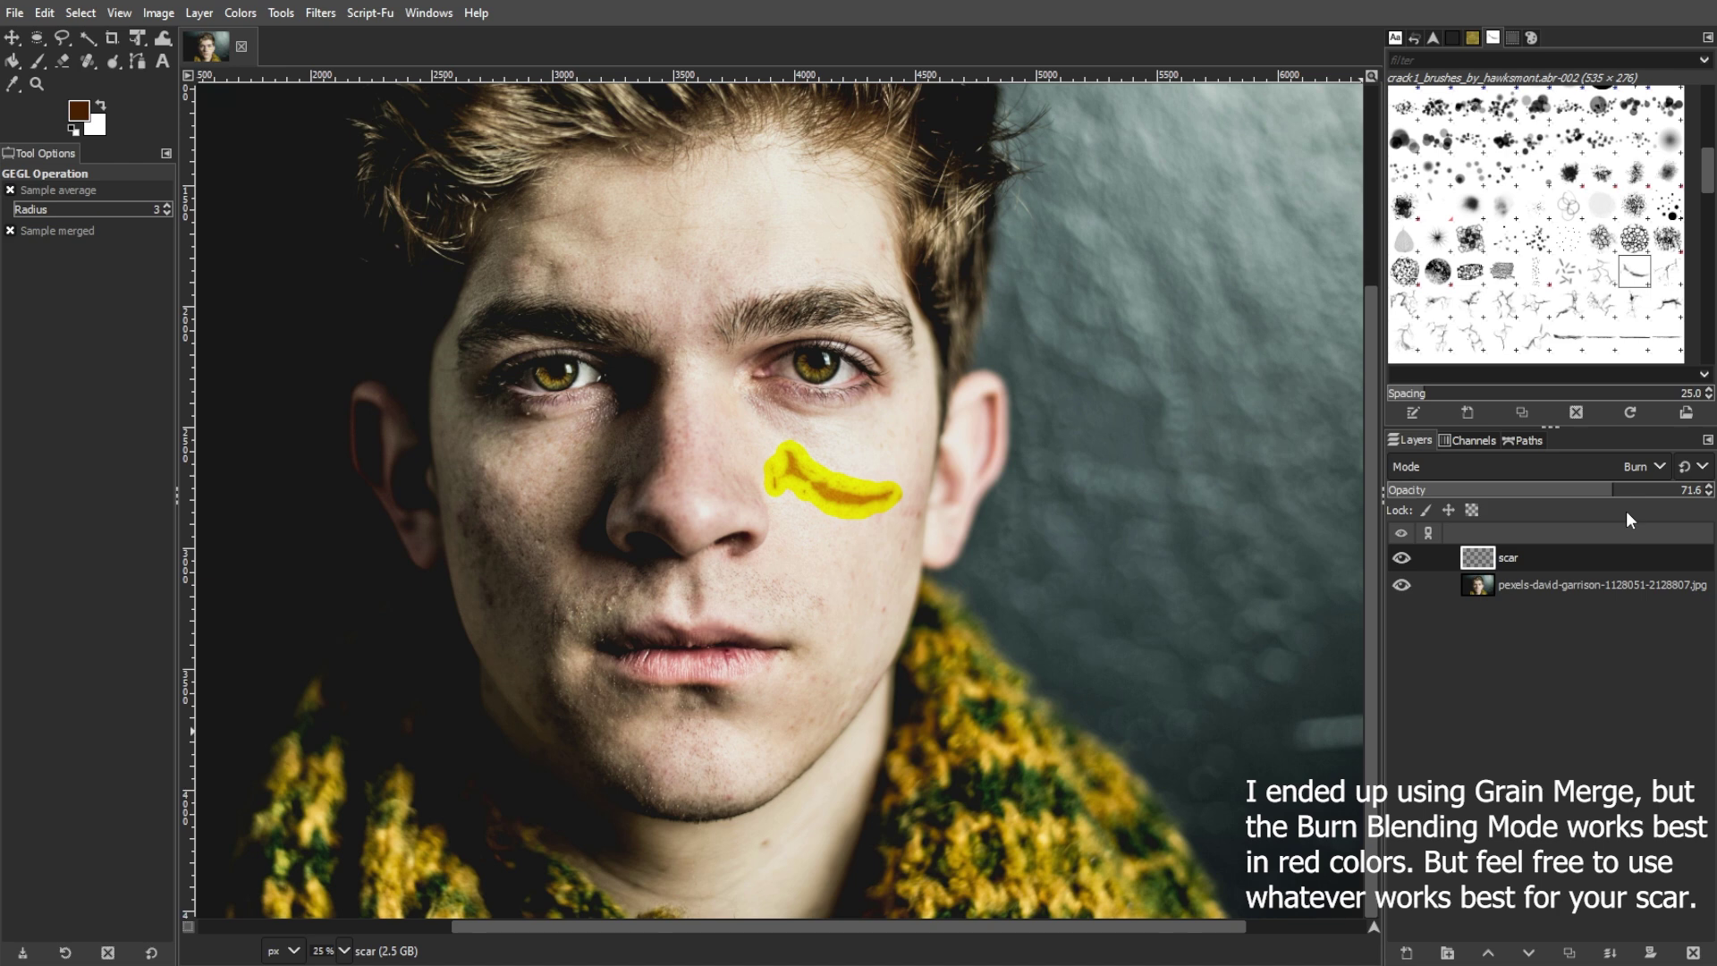
left_click_drag(1613, 491, 1588, 491)
left_click(1511, 466)
left_click(1463, 645)
key("Down")
key("Down")
key("Down")
key("Down")
key("Down")
key("Down")
key("Down")
key("Down")
key("Down")
key("Down")
key("Down")
key("Down")
key("Down")
key("Down")
key("Down")
key("Down")
key("Down")
key("Down")
key("Down")
key("Down")
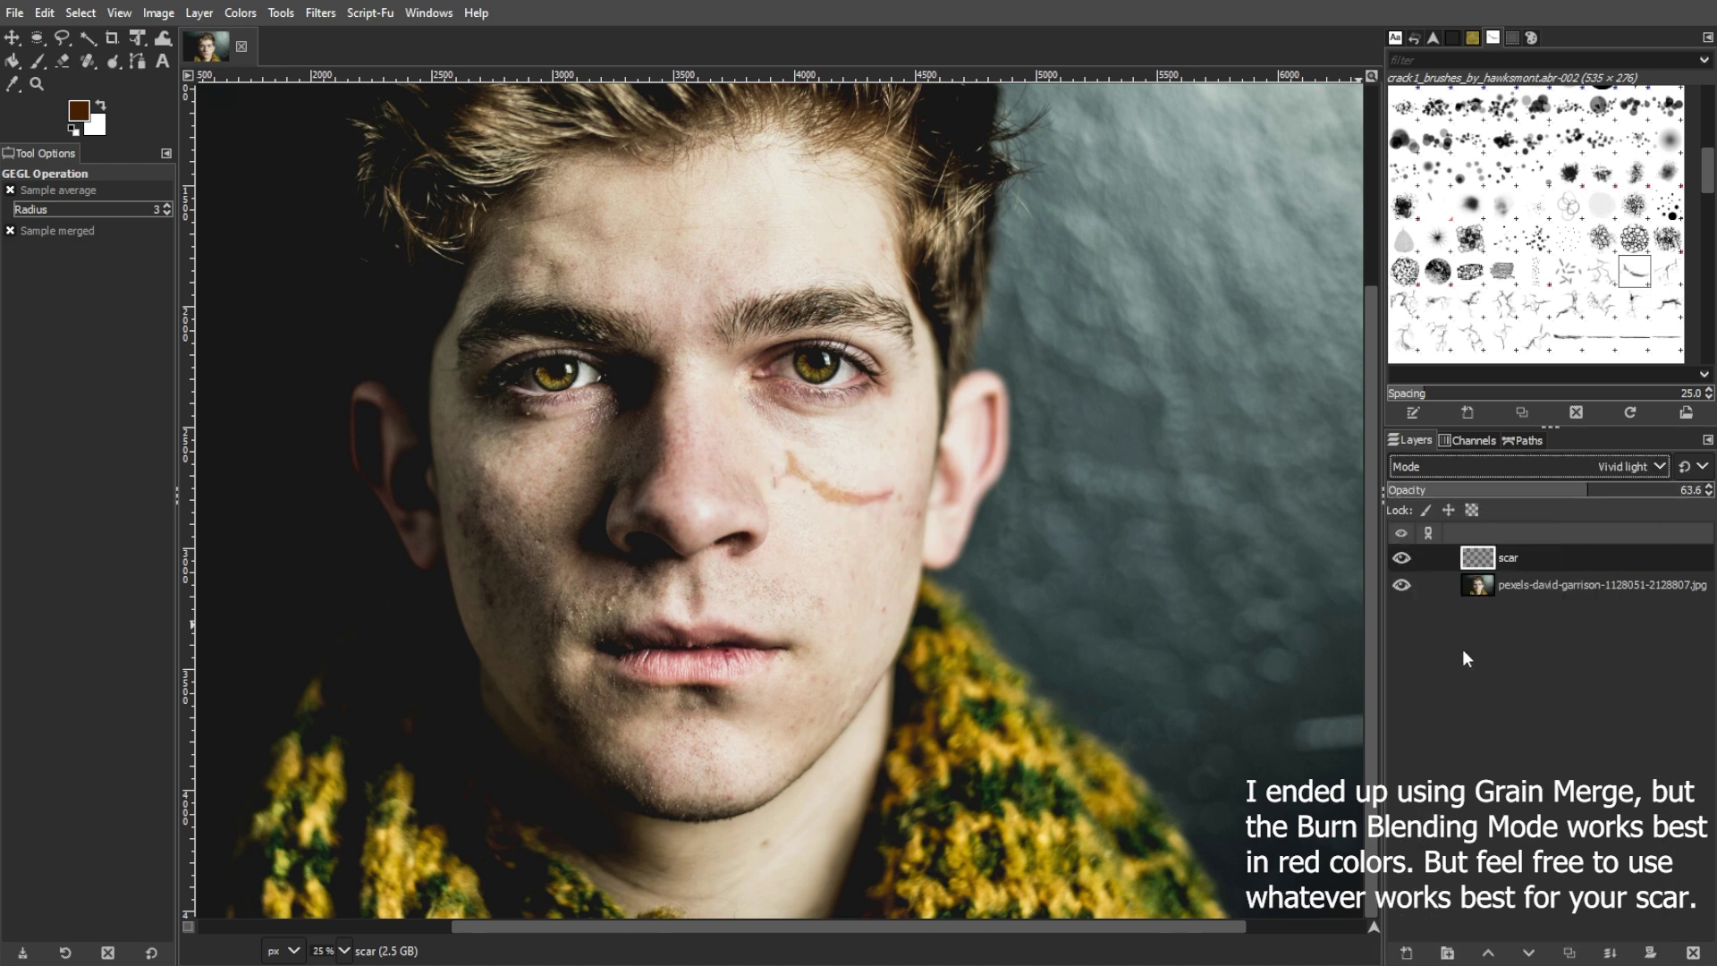
key("Down")
key("Down")
key("Down")
key("Down")
key("Down")
key("Down")
key("Down")
key("Down")
key("Down")
key("Down")
key("Down")
key("Up")
key("Up")
key("Up")
key("Up")
key("Up")
key("Up")
key("Up")
key("Up")
key("Up")
key("Up")
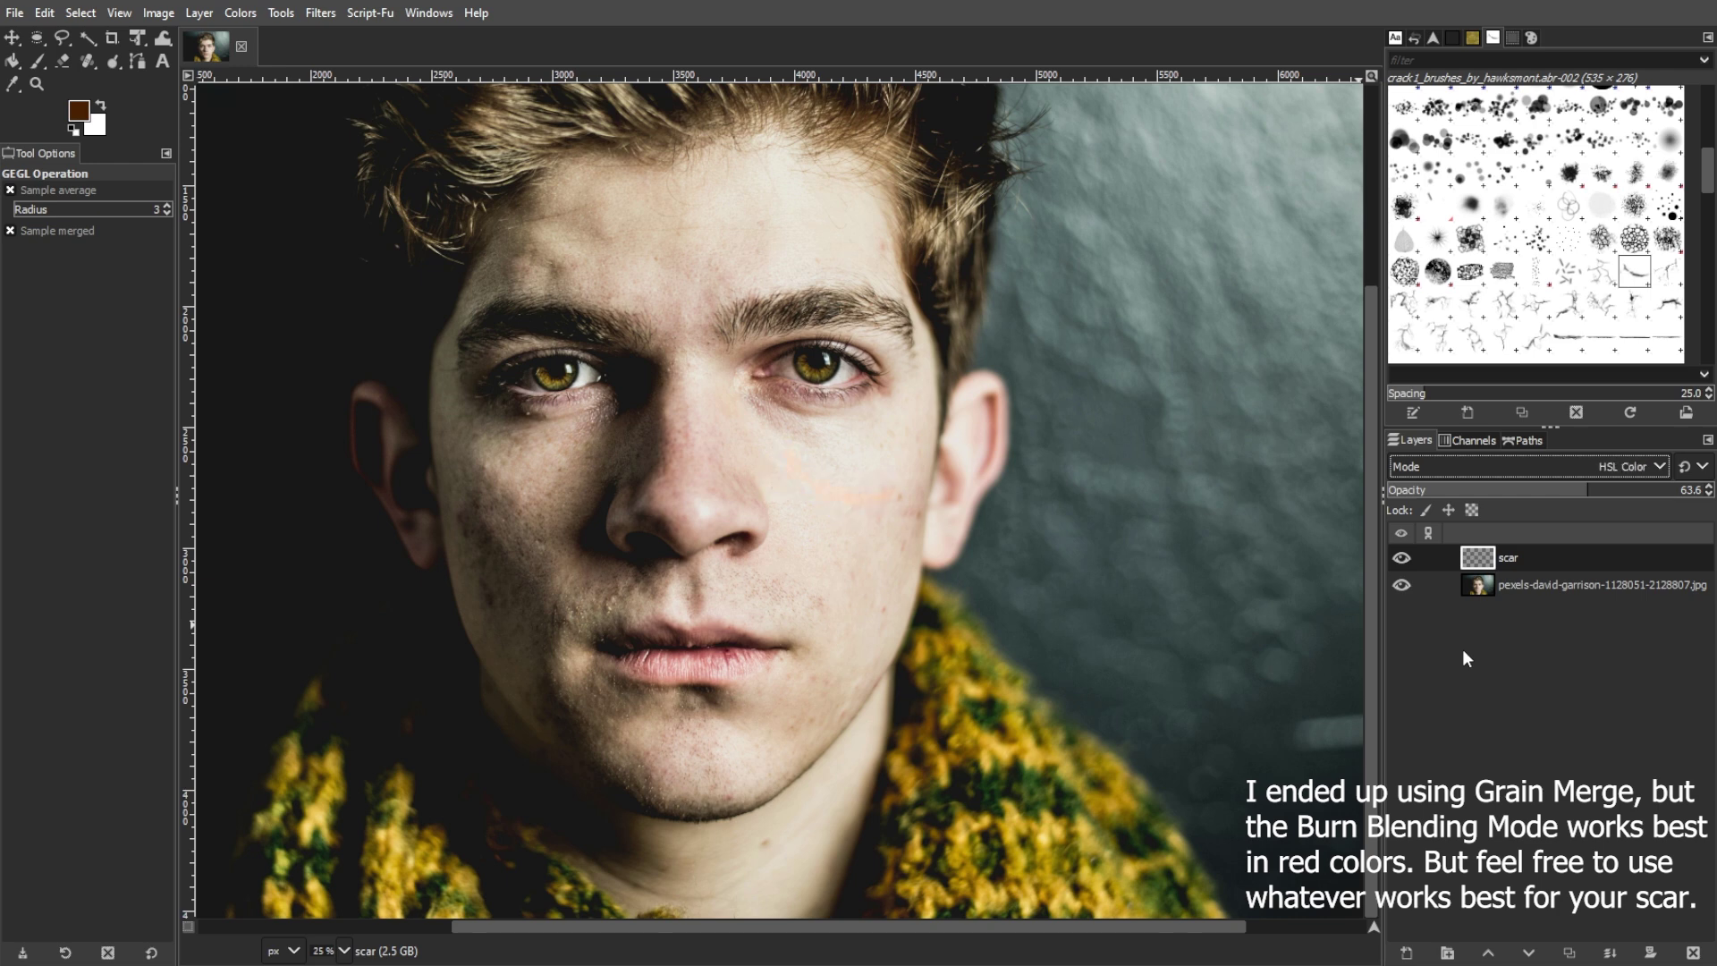
left_click_drag(1622, 497, 1665, 497)
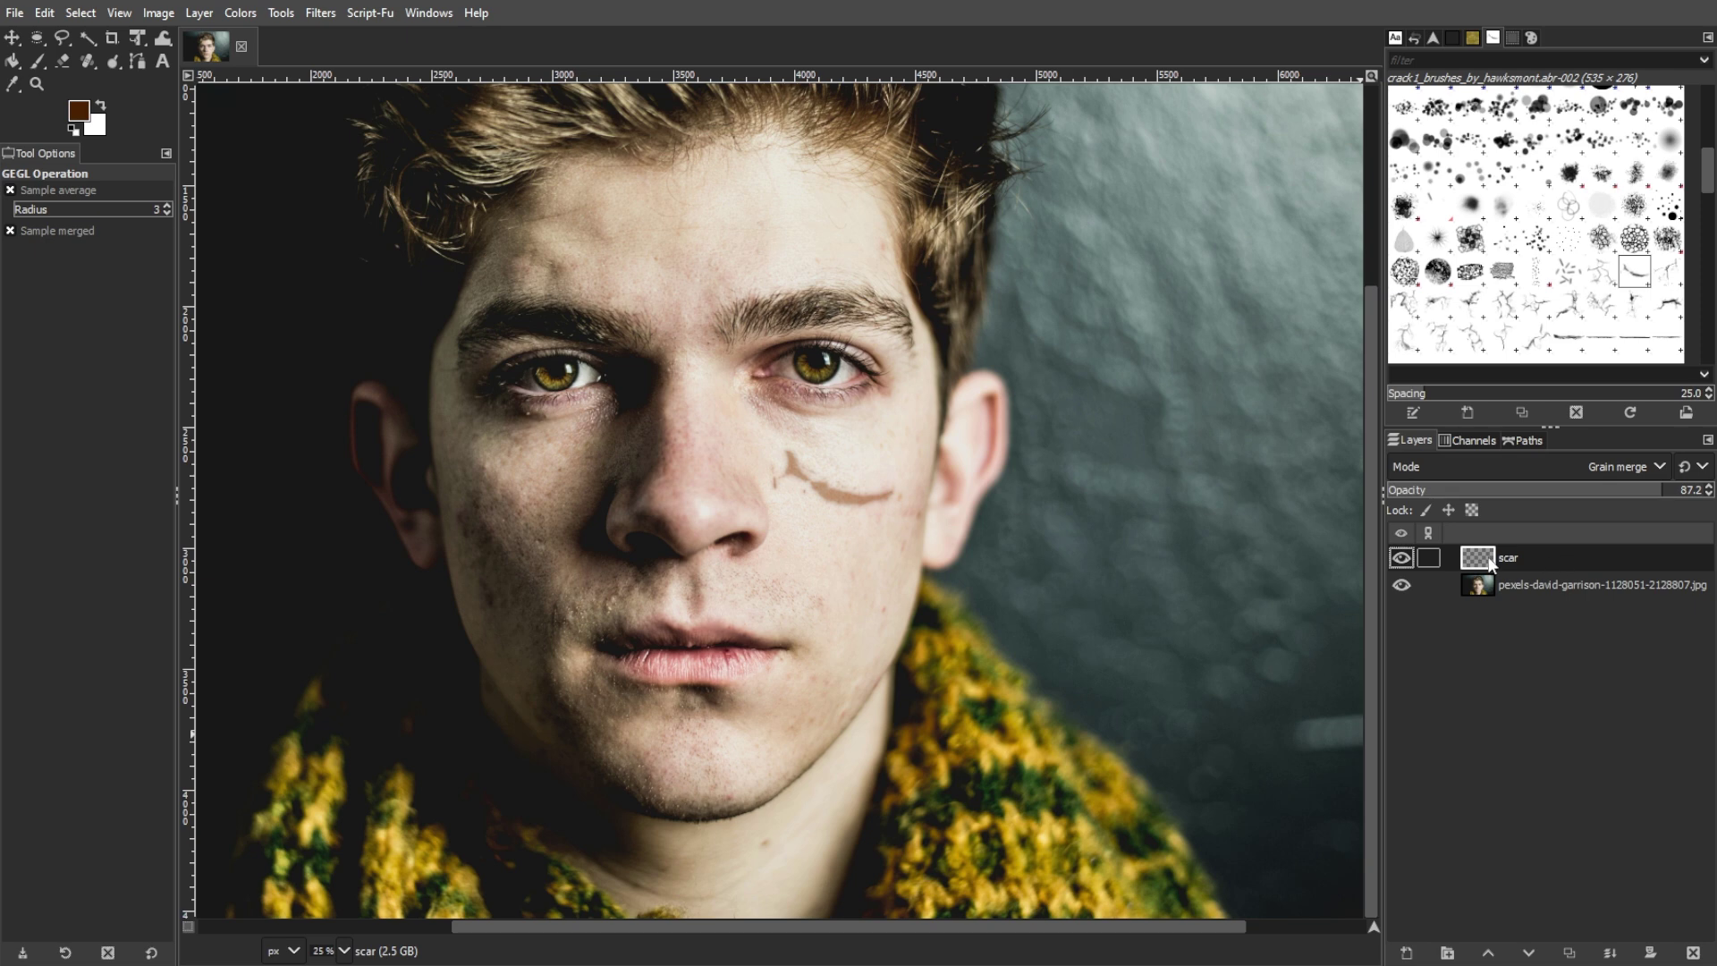
left_click(315, 16)
- Start a Displace filter with the scar layer and the portrait photo as its two maps
mouse_move(475, 386)
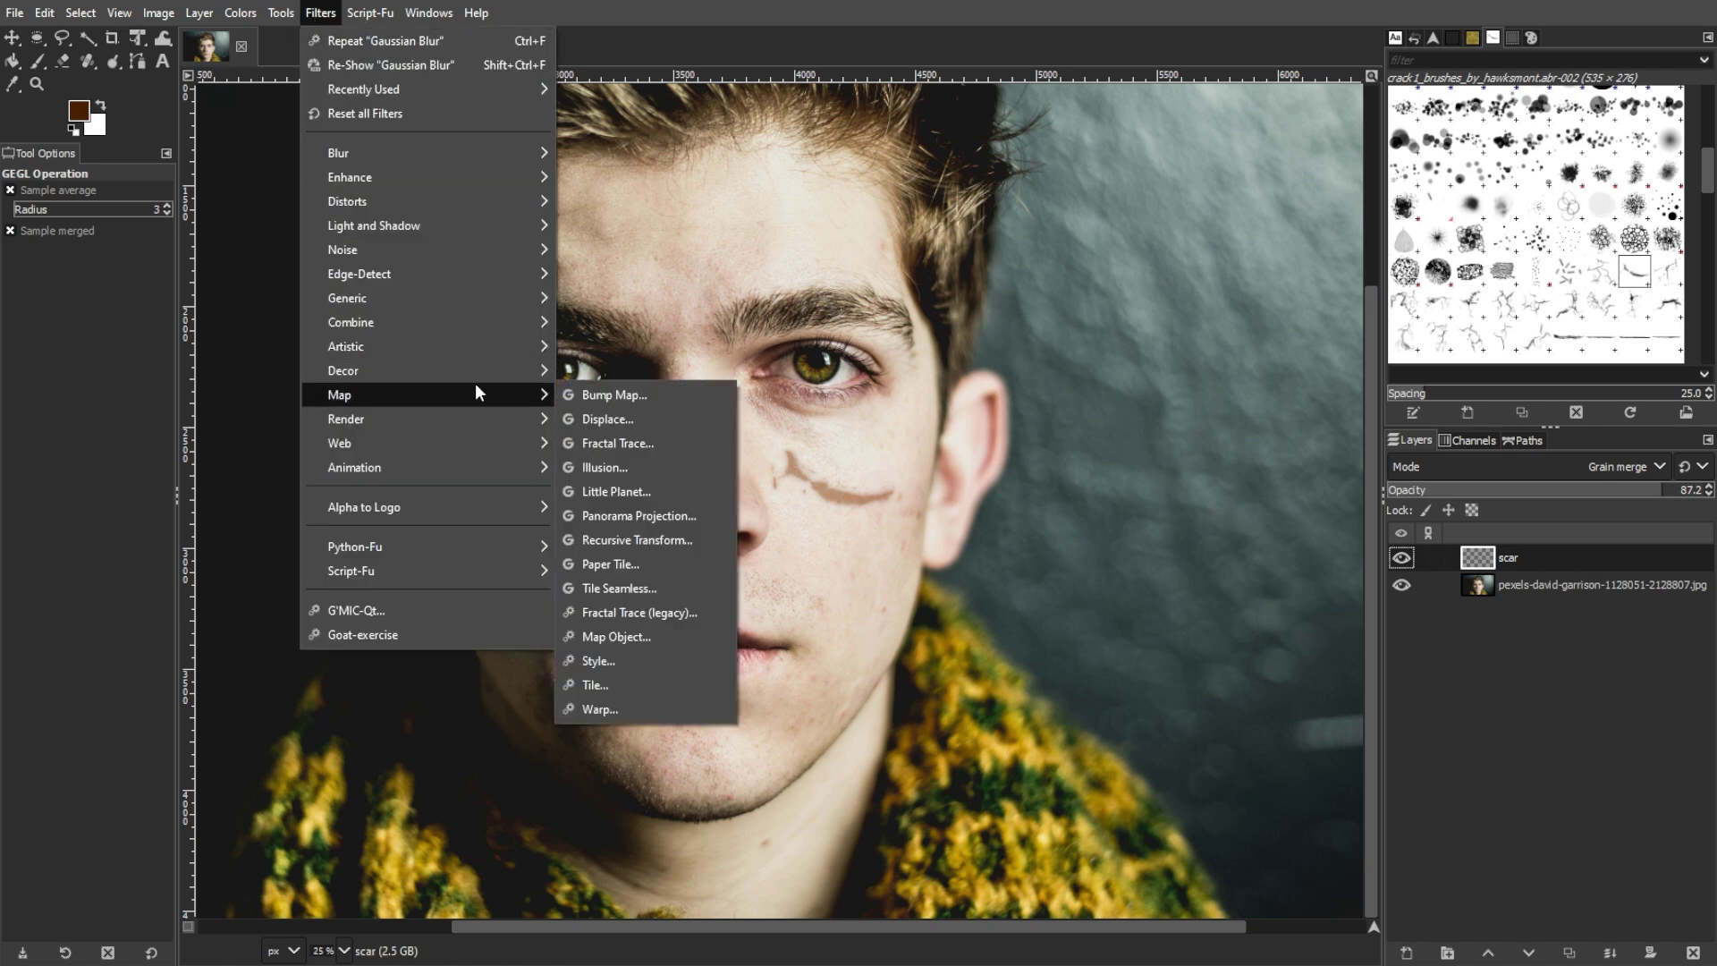
left_click(583, 415)
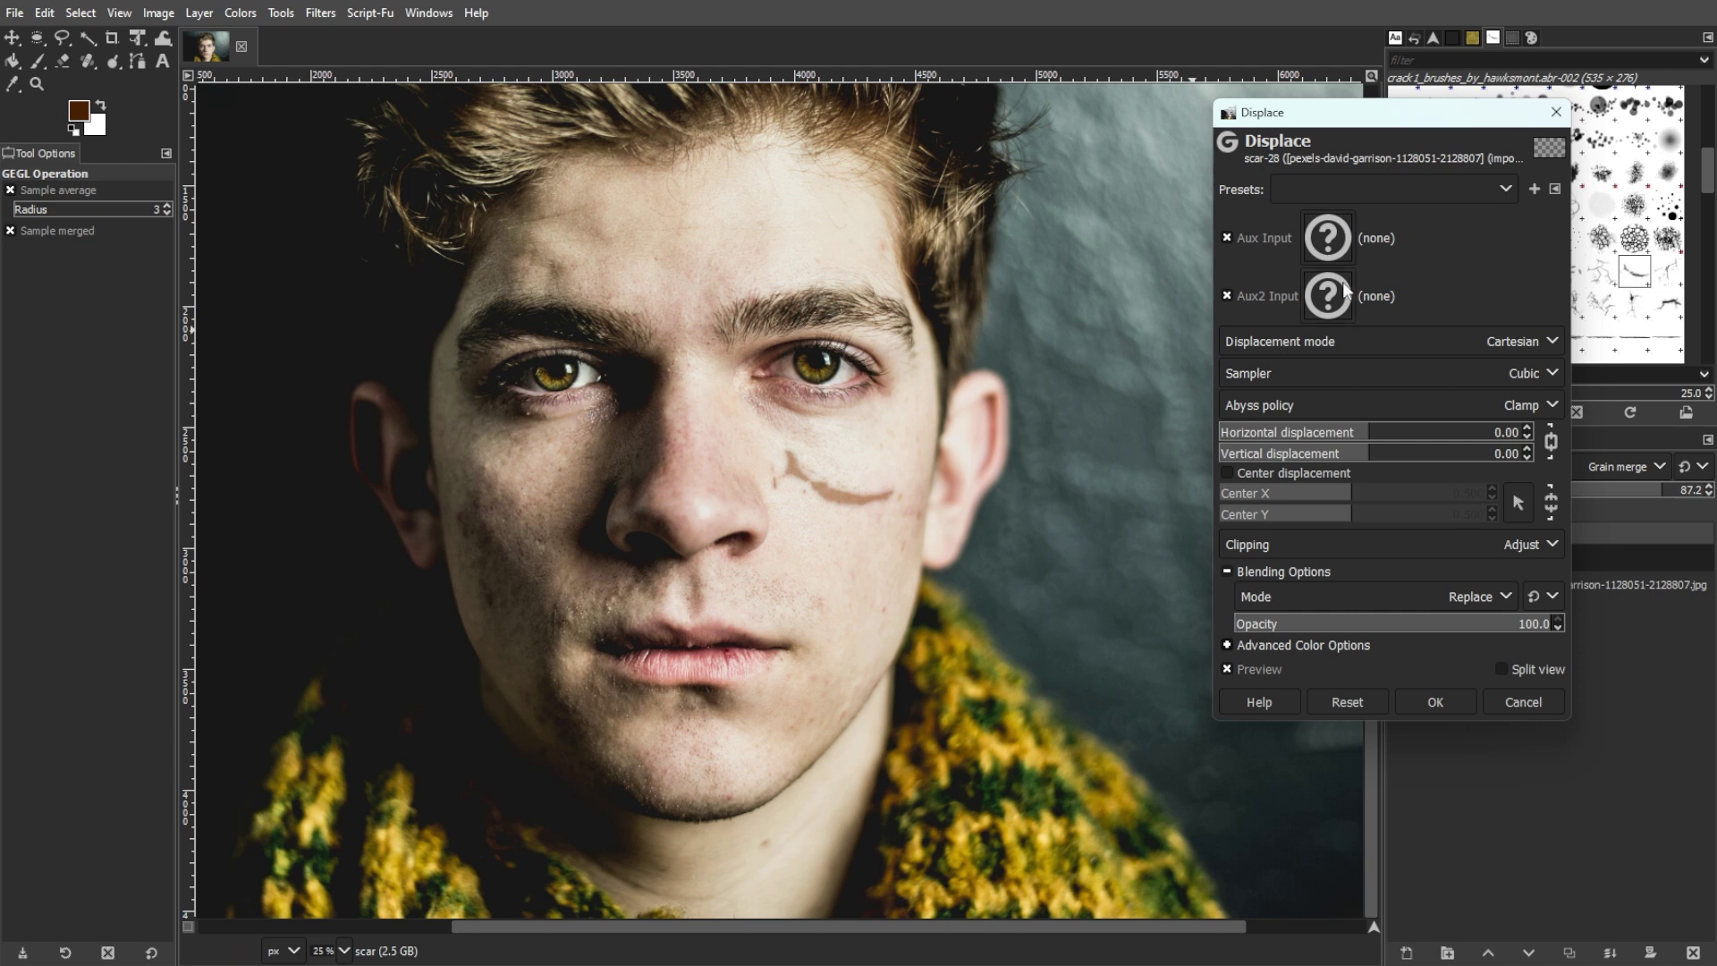
left_click(1327, 249)
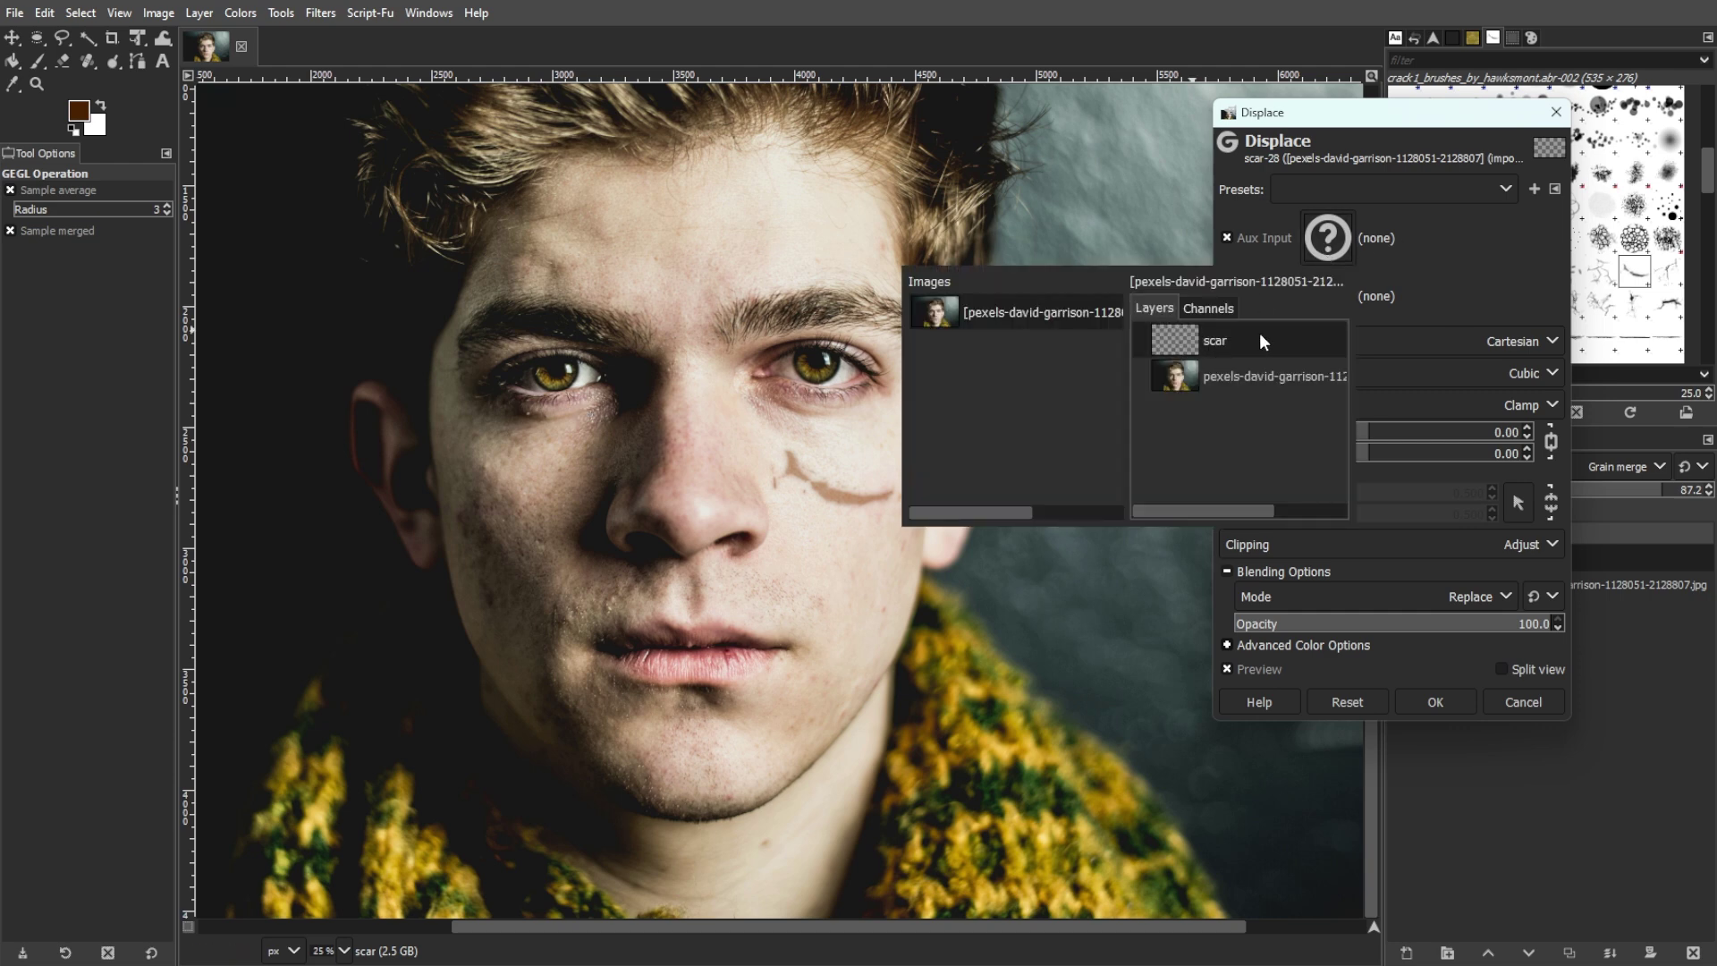
left_click(1325, 305)
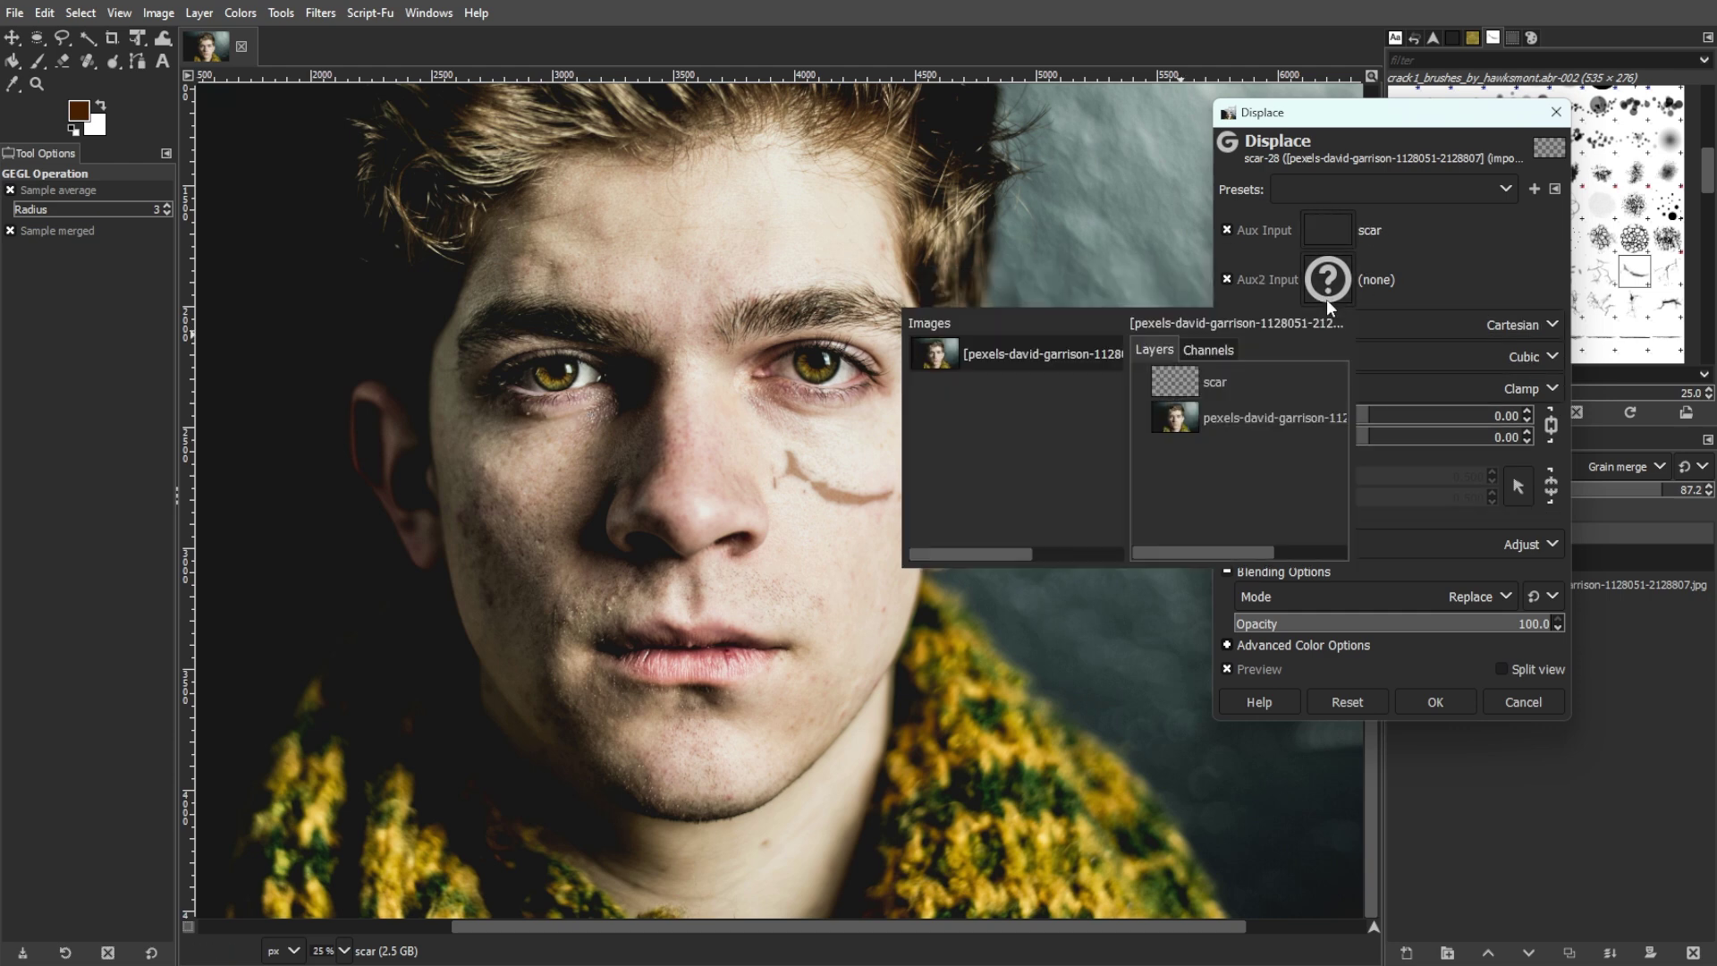
left_click(1214, 413)
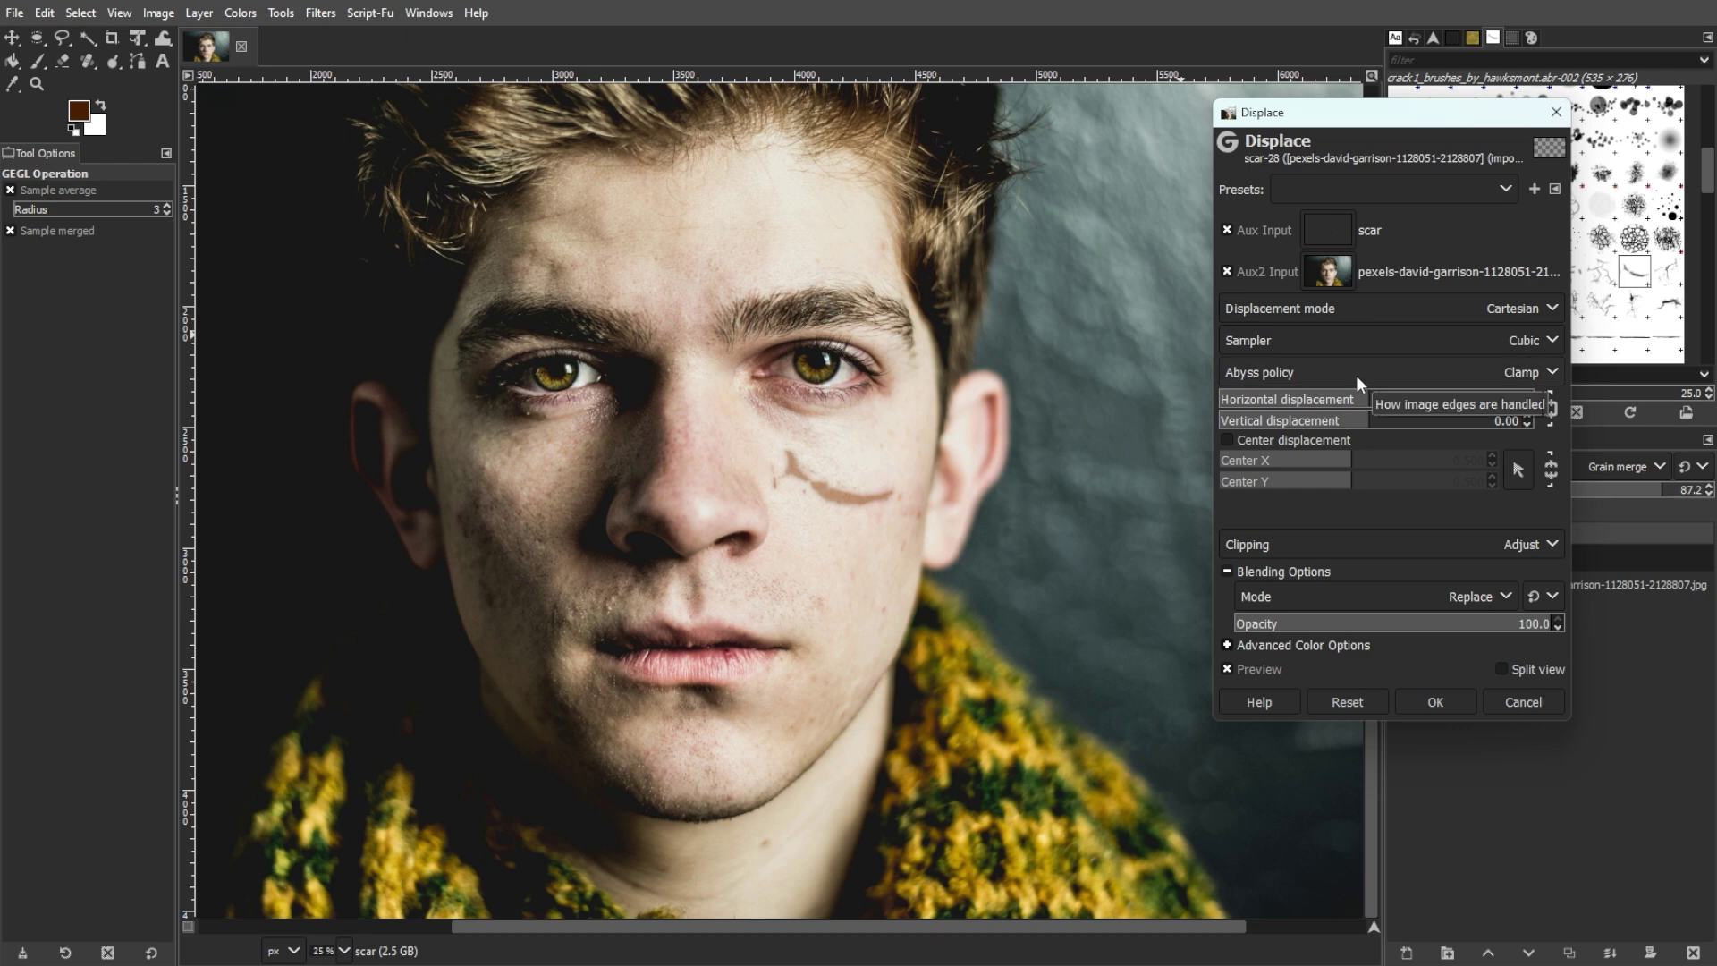
- Set the horizontal and vertical displacement to 51.28 and apply the filter to the scar
left_click(1385, 400)
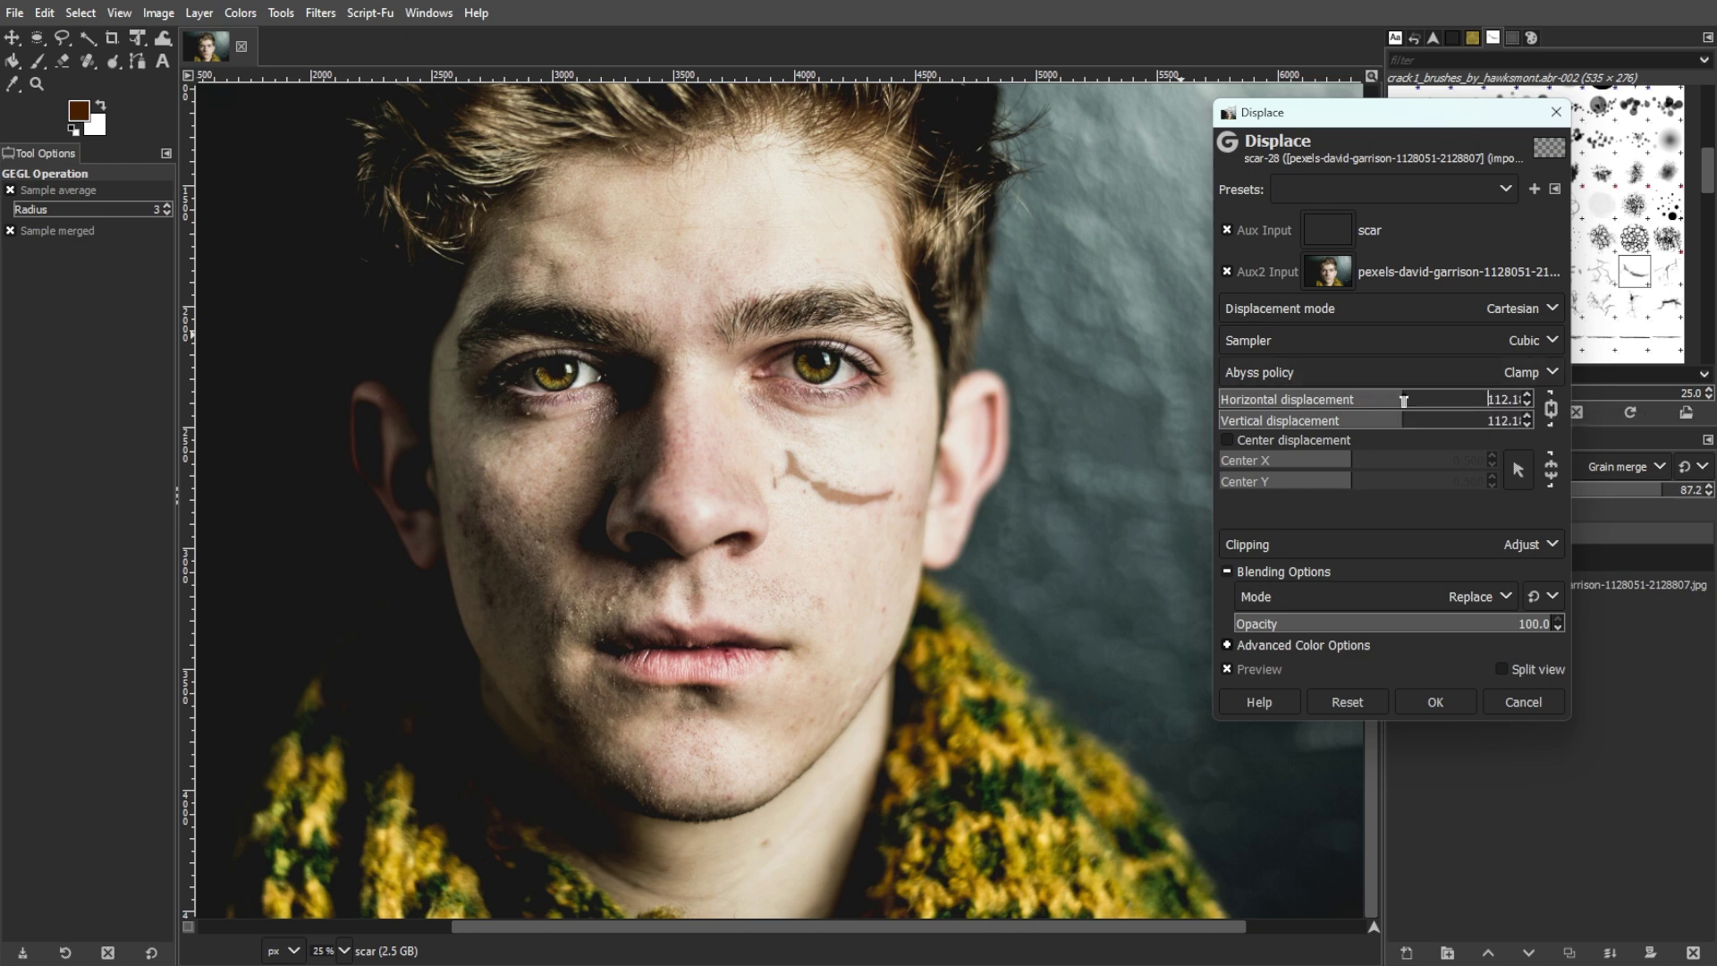
left_click(1420, 400)
left_click(1395, 400)
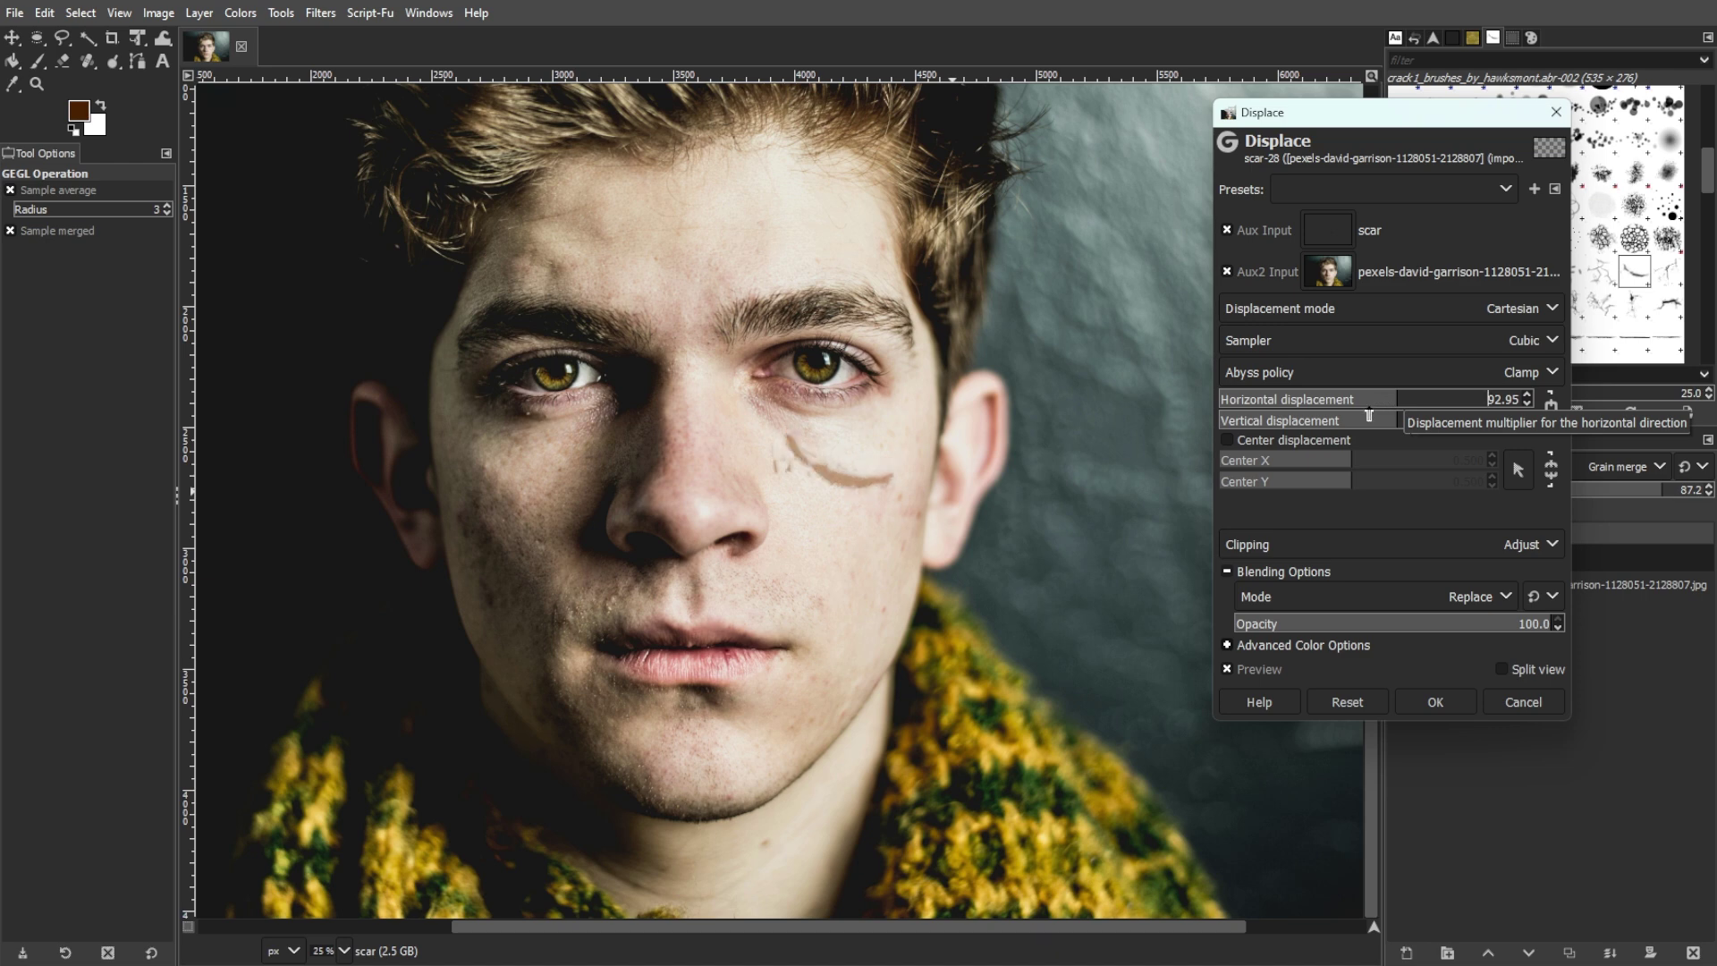
left_click(1369, 400)
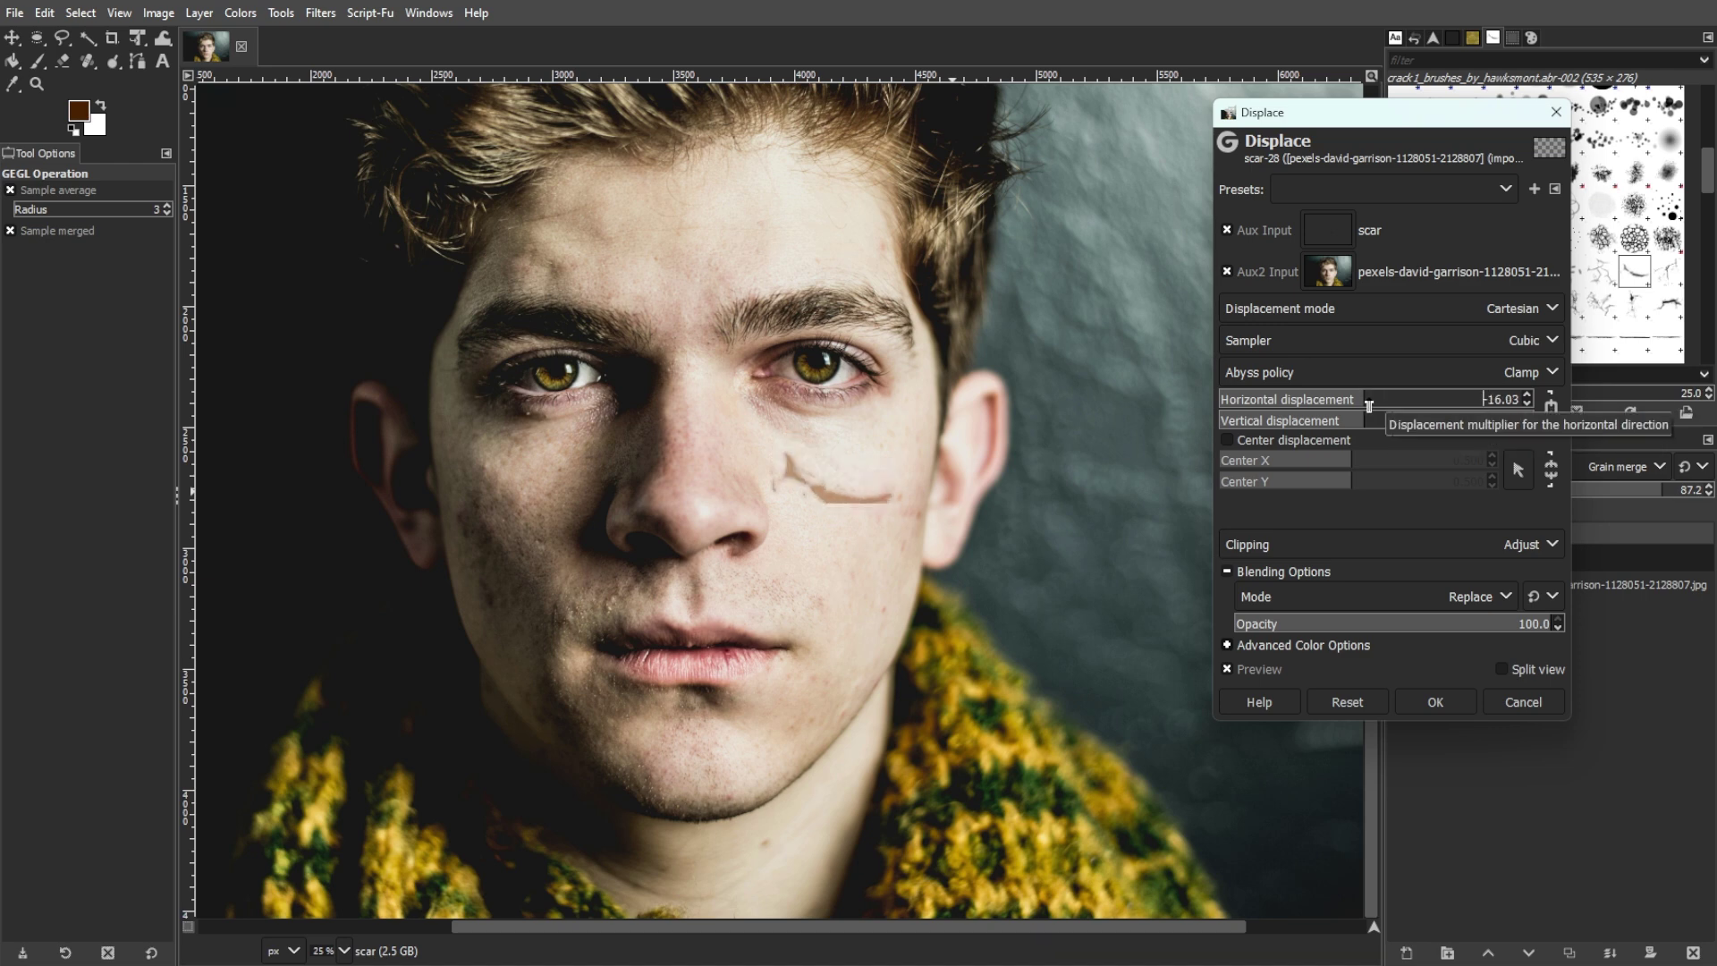
left_click(1382, 400)
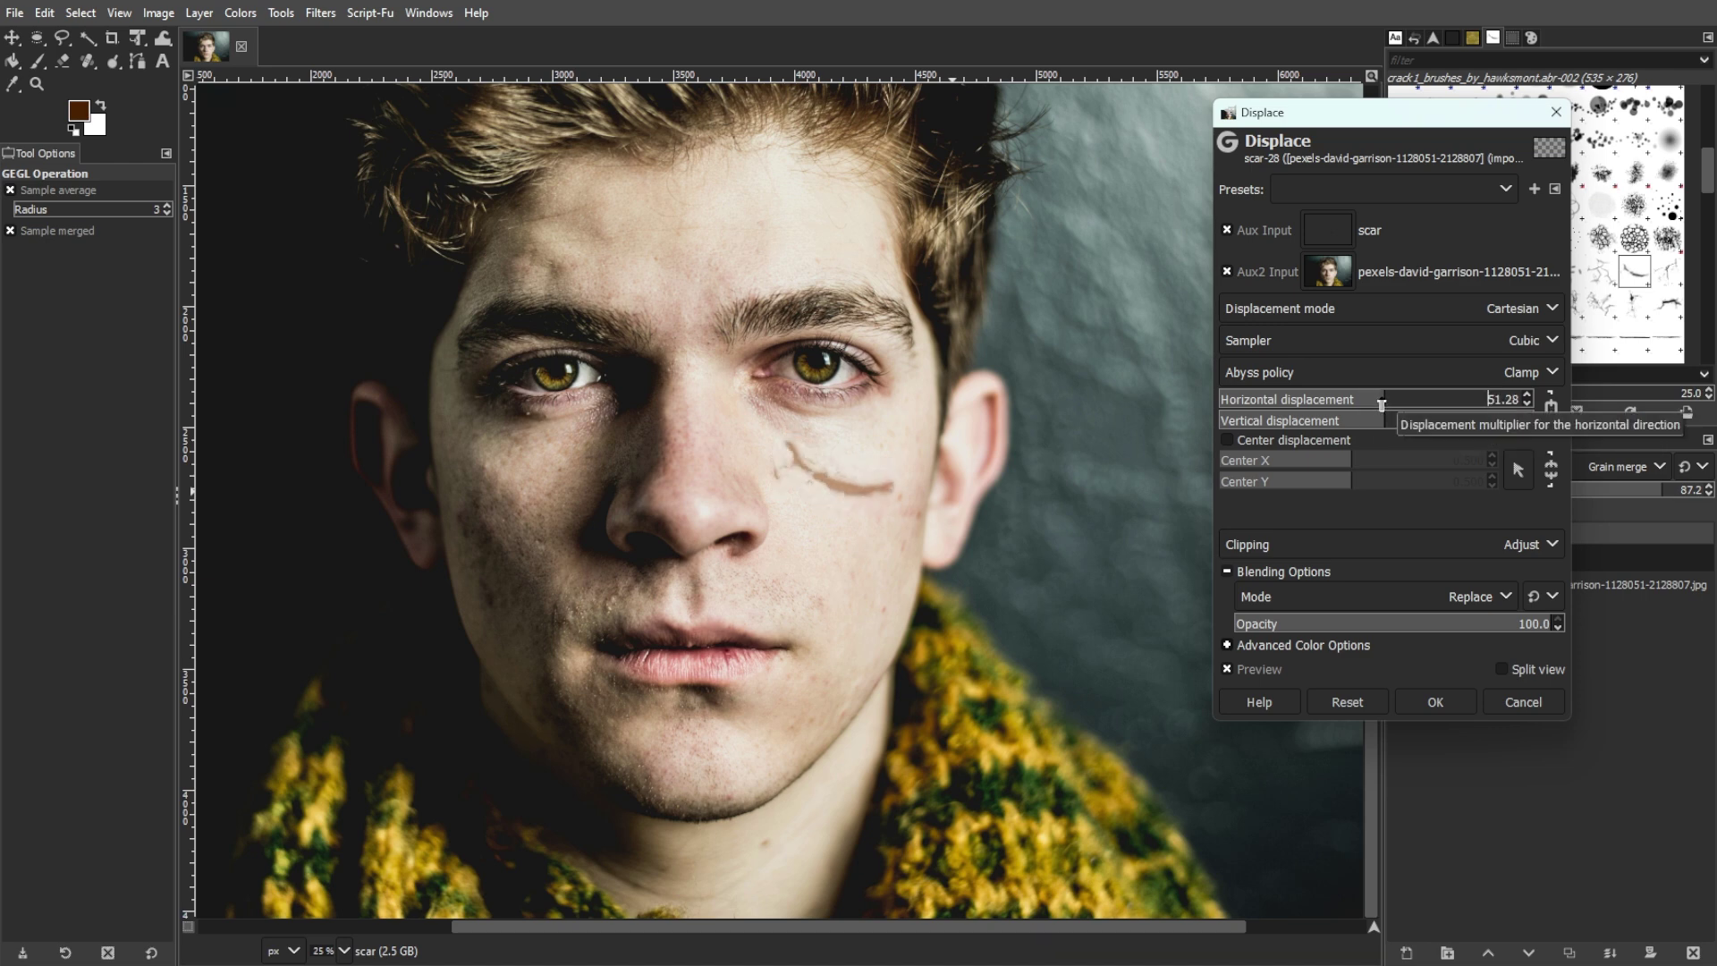
left_click(1425, 701)
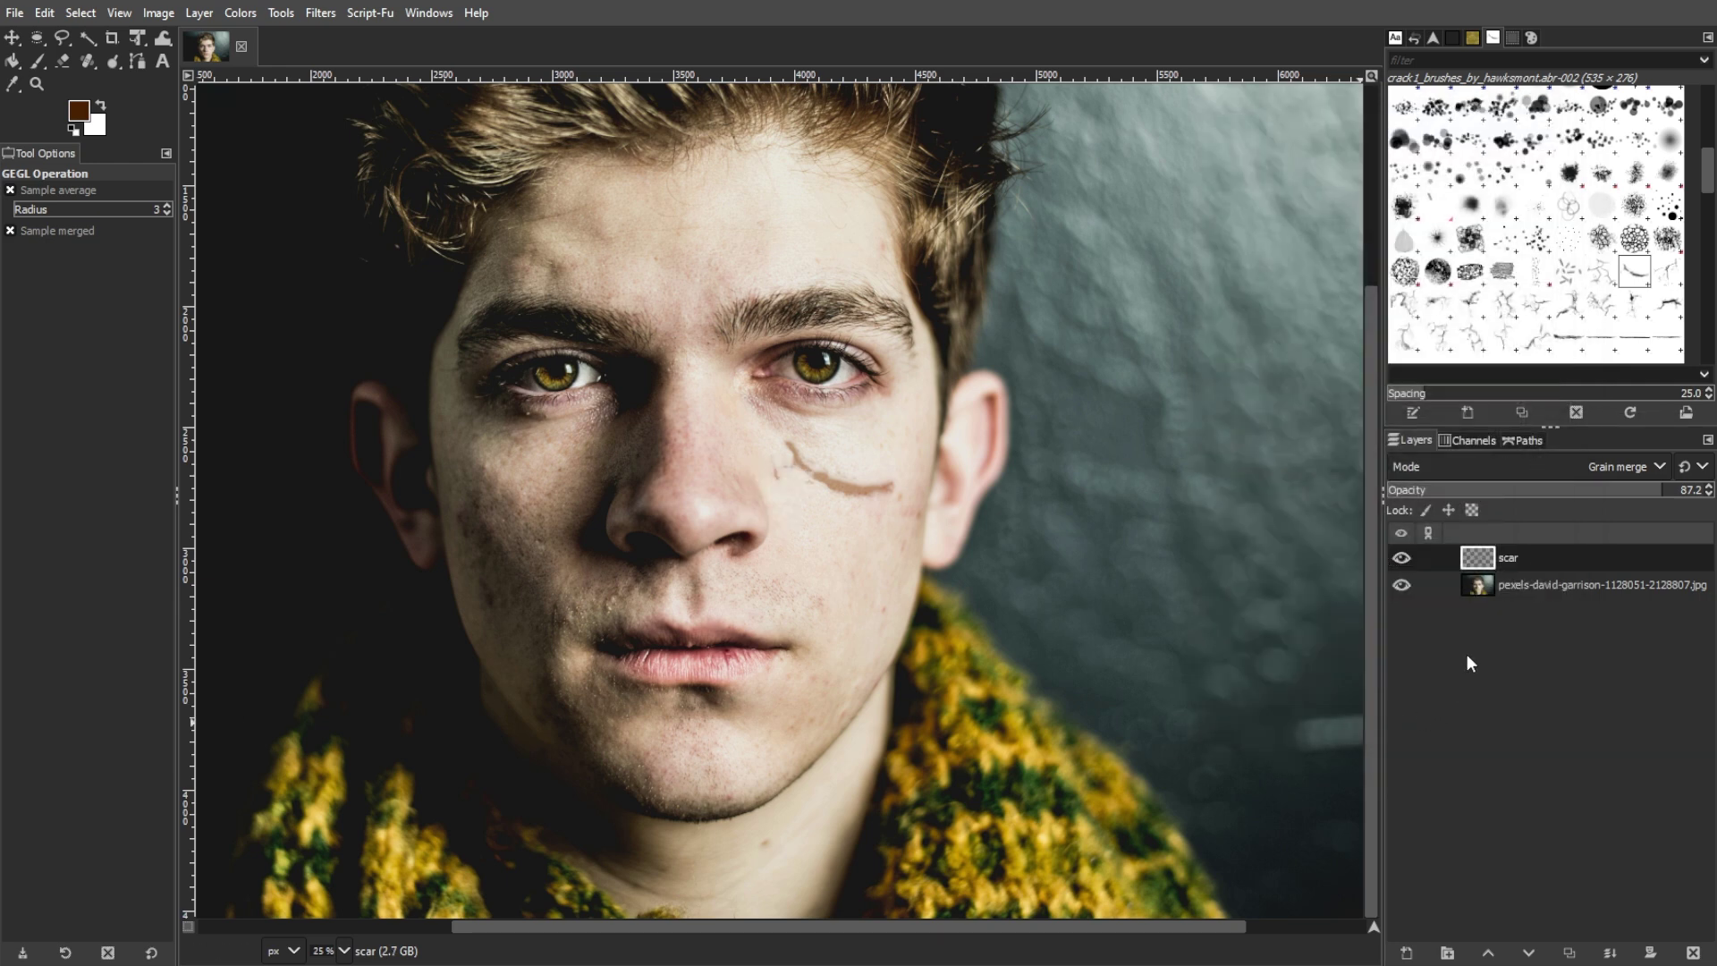
- Drop the scar layer's opacity to 70.3, check it zoomed out, then open and close the File menu
left_click_drag(1654, 492, 1610, 495)
scroll(1050, 631, "down", 2)
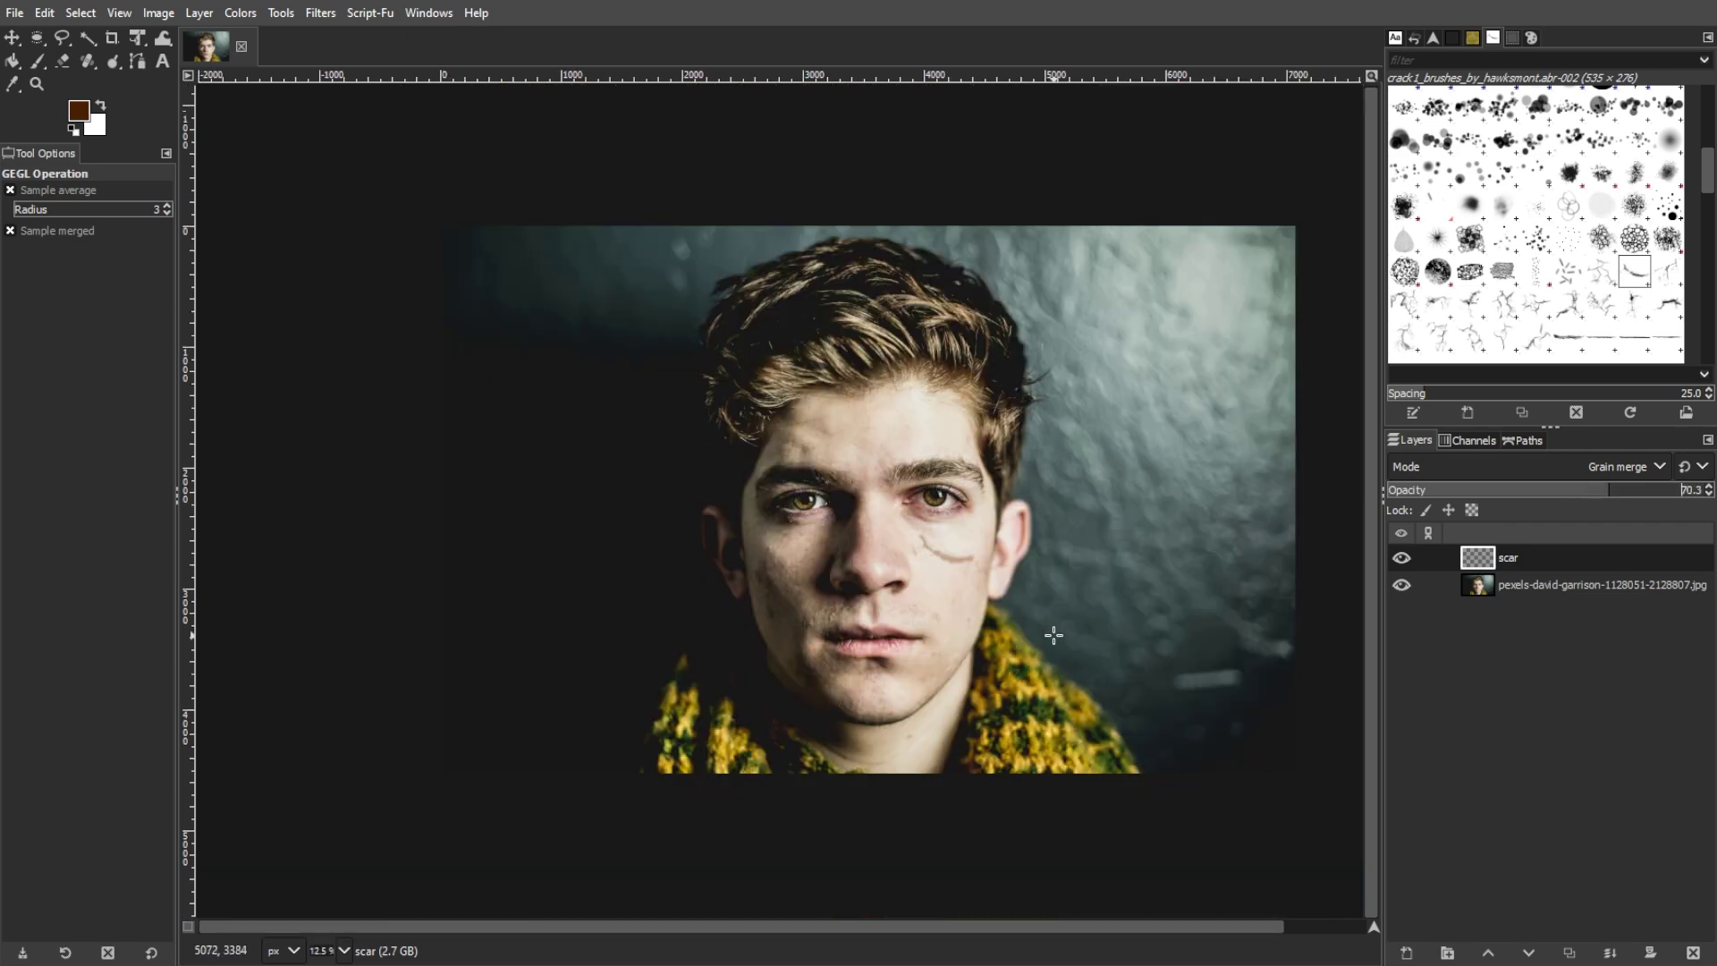
scroll(1069, 636, "up", 2)
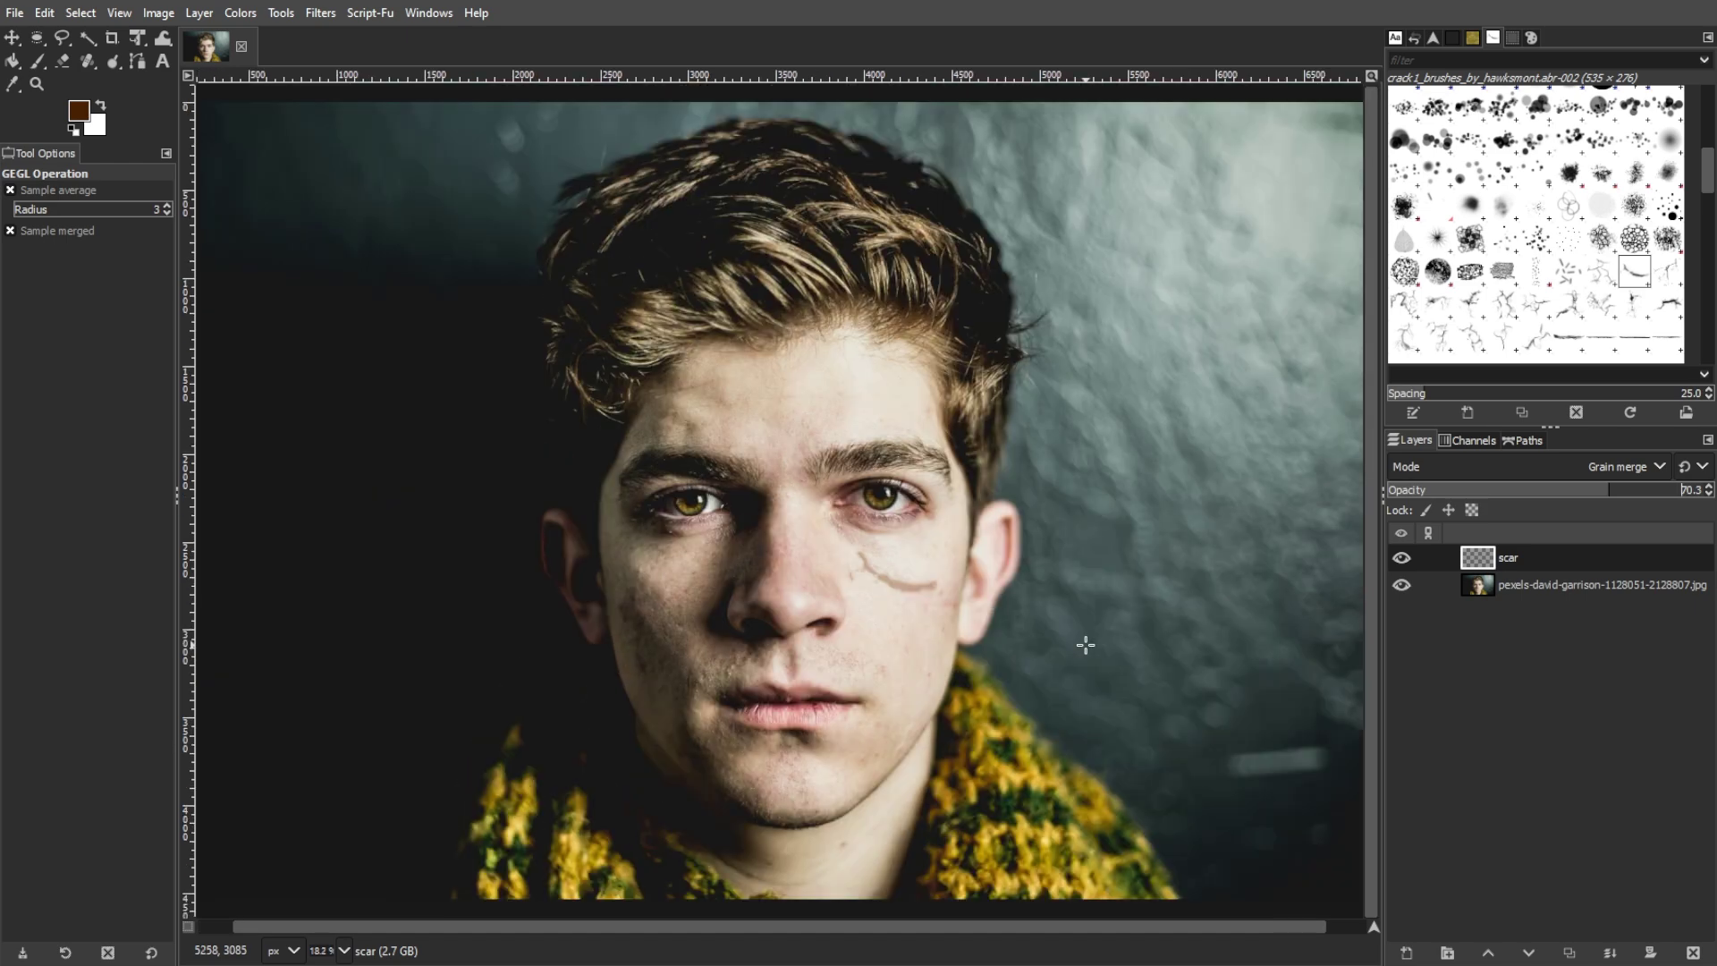
left_click(13, 14)
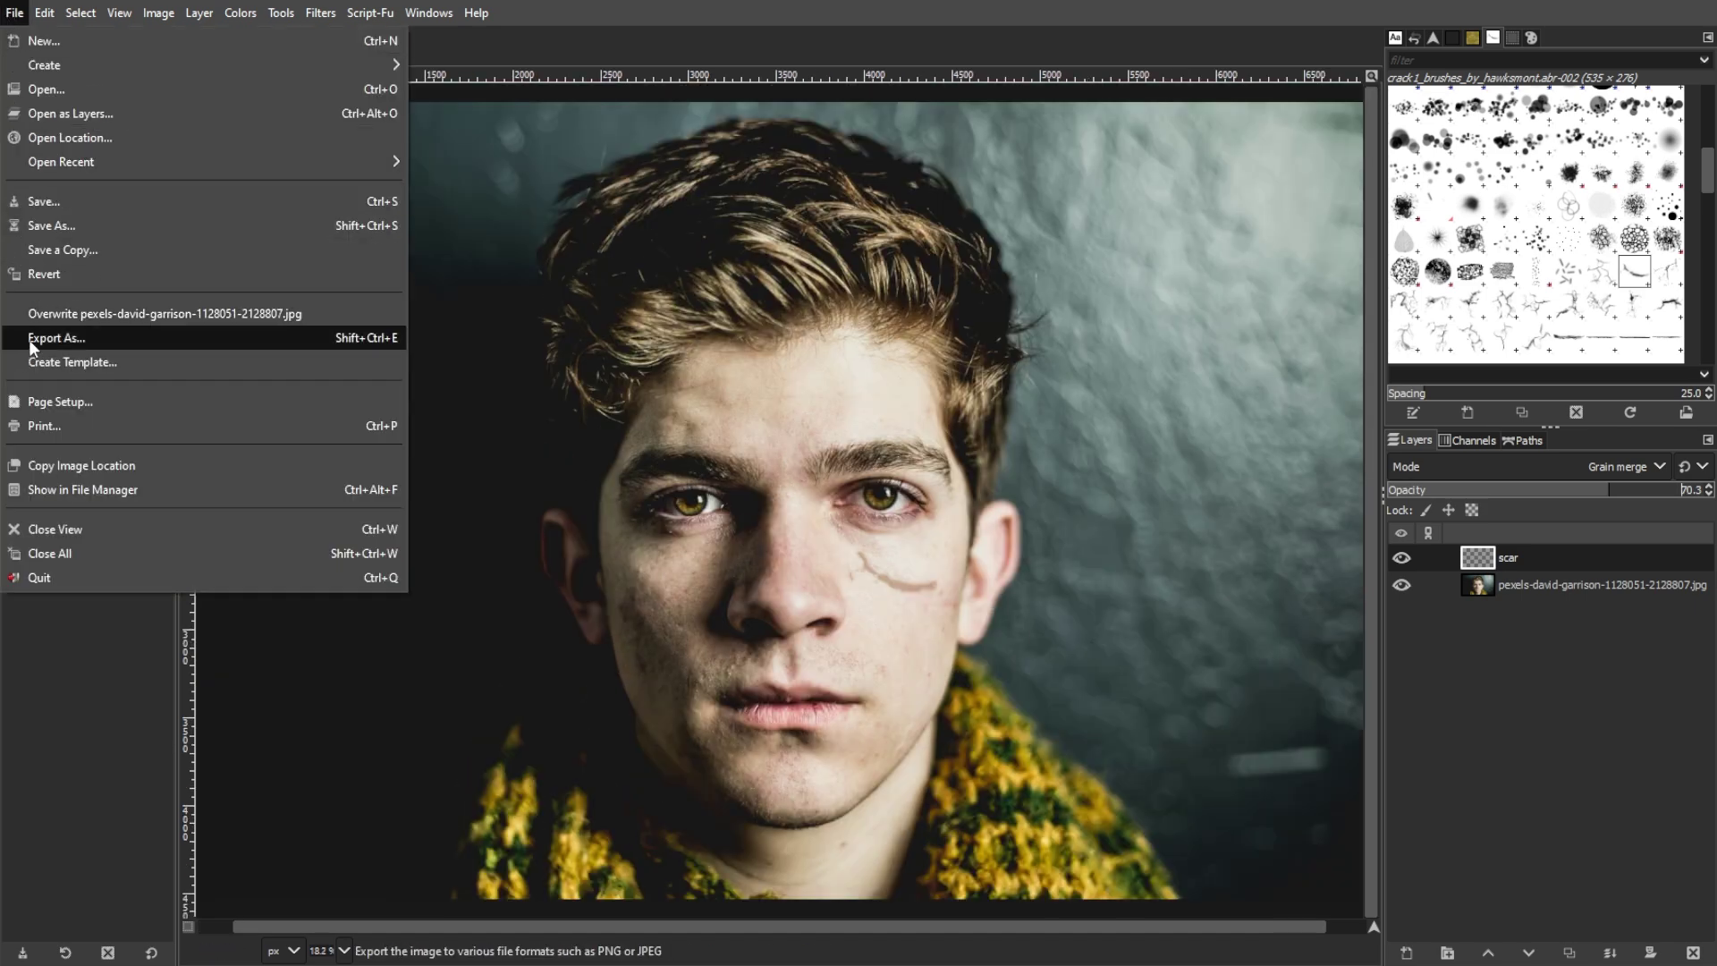
left_click(90, 662)
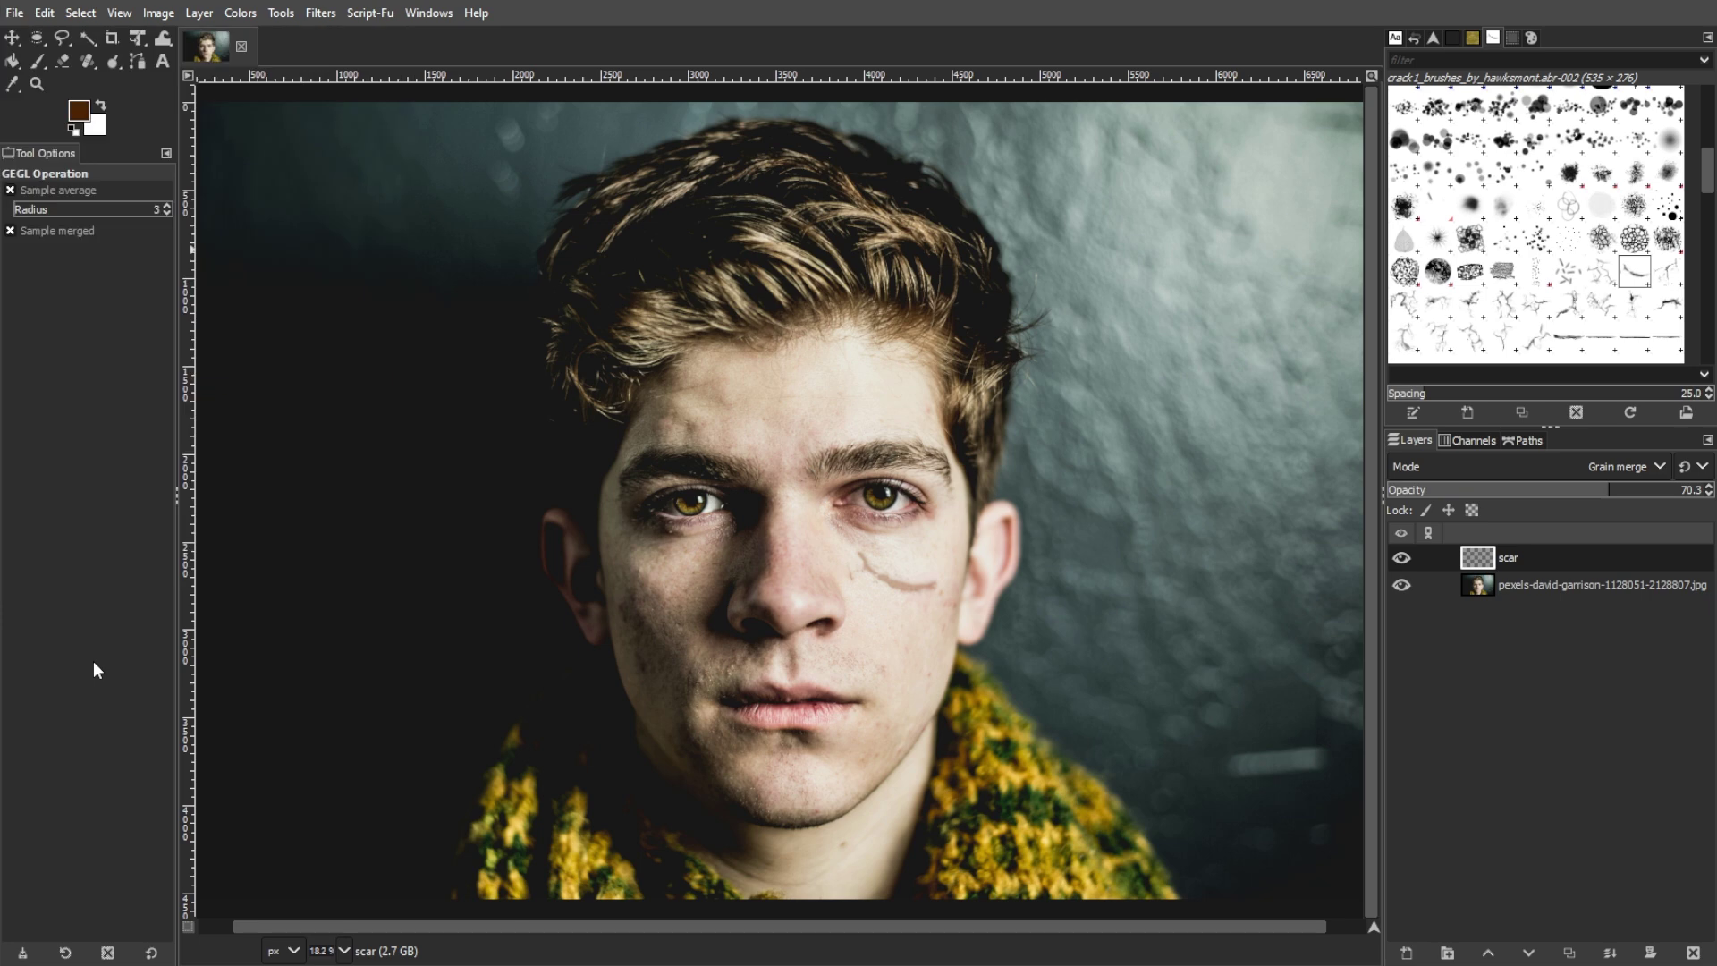